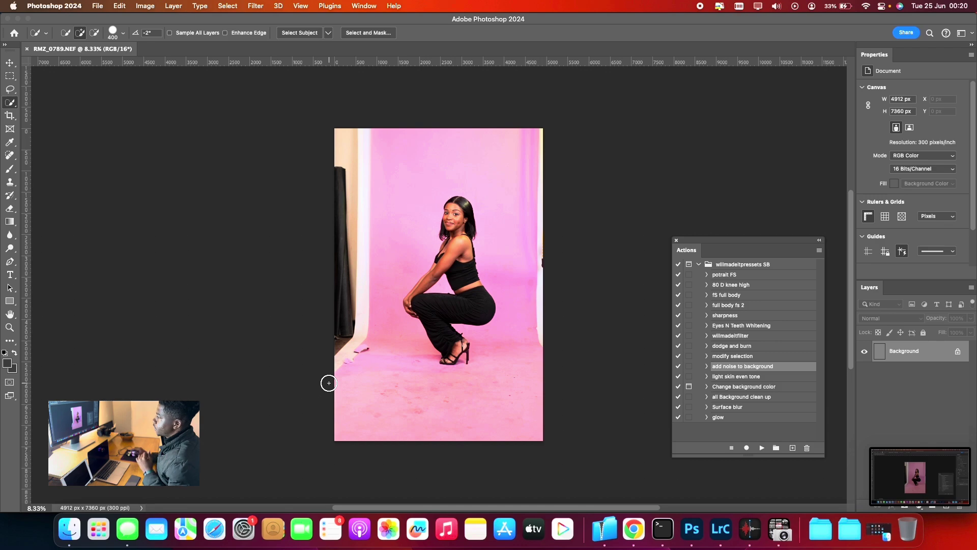
Zoom in on the woman's head to inspect, then zoom back out to the whole photo.
click(10, 328)
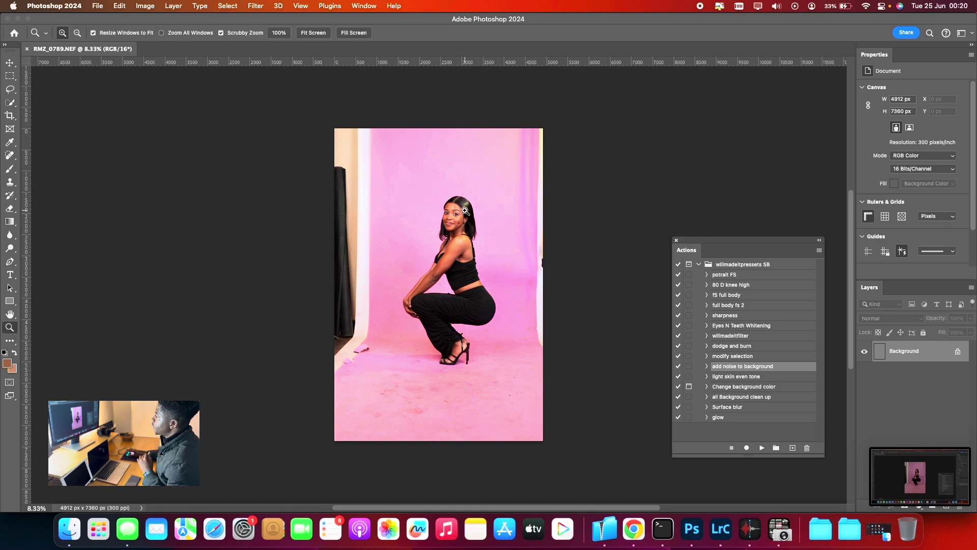
drag(465, 211, 323, 233)
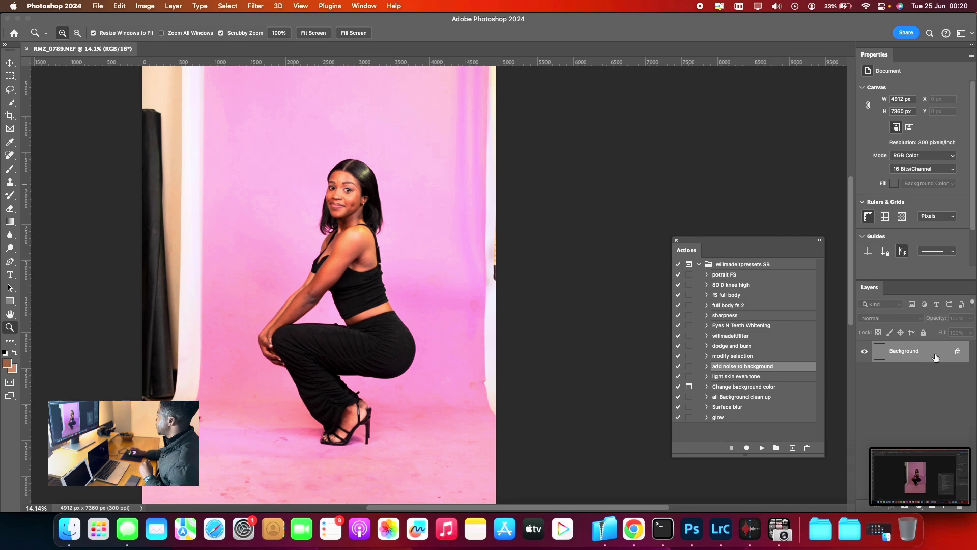
click(924, 472)
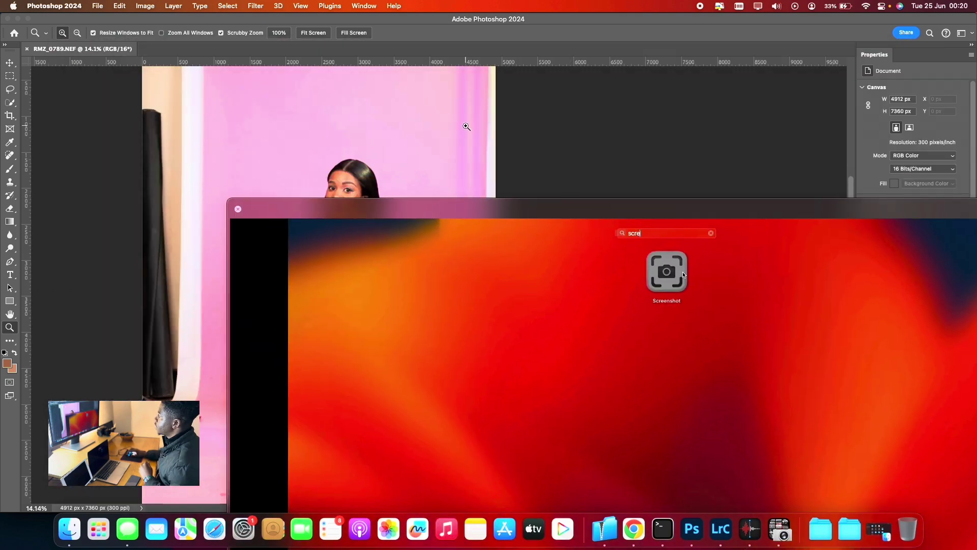
click(467, 126)
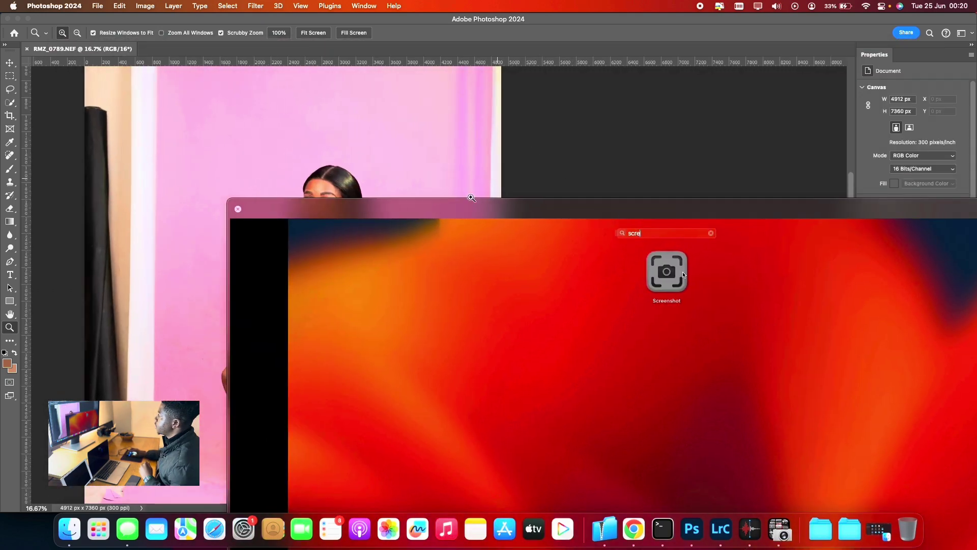
click(238, 209)
scroll(427, 244, down, 3)
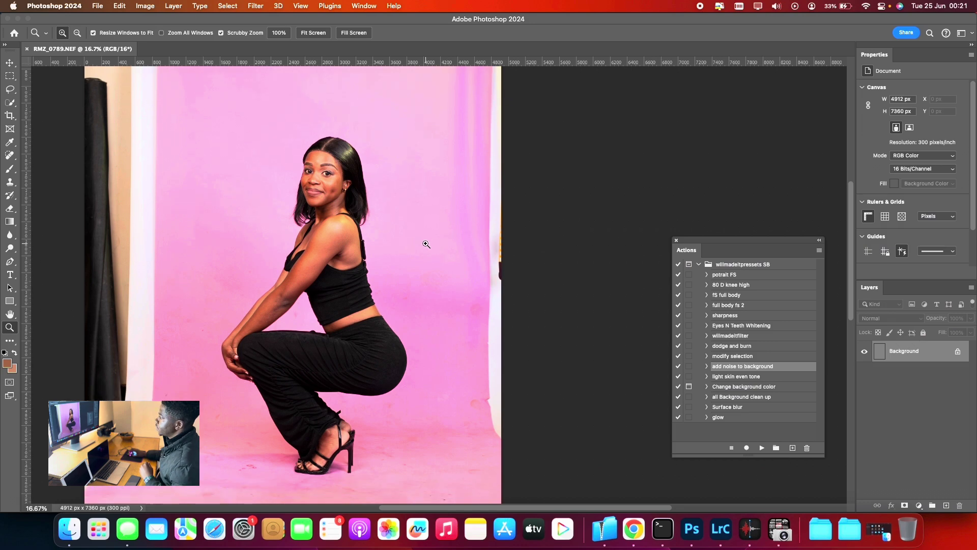
scroll(427, 245, up, 3)
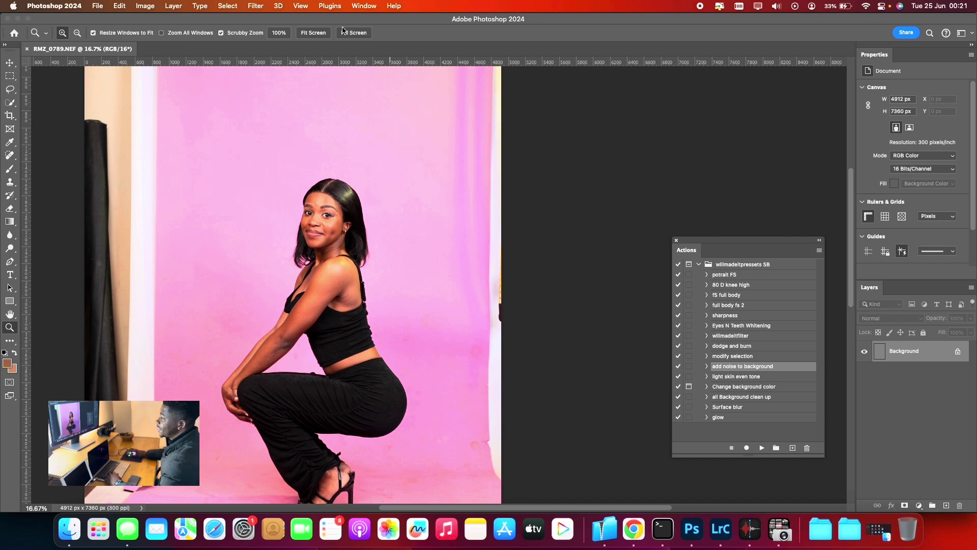
key(super+minus)
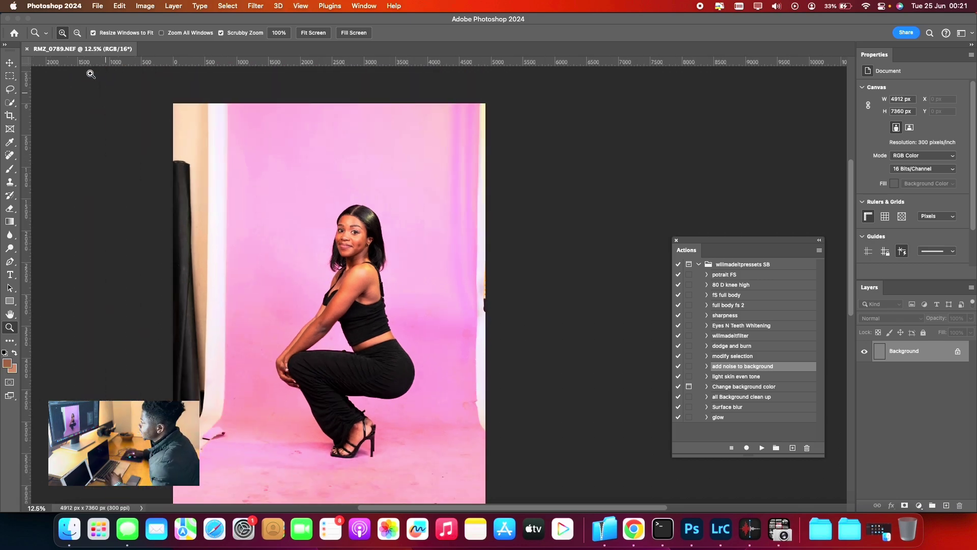
Crop to a 4:5 frame around the crouching woman, shifting the photo down inside it.
click(10, 116)
drag(329, 143, 329, 150)
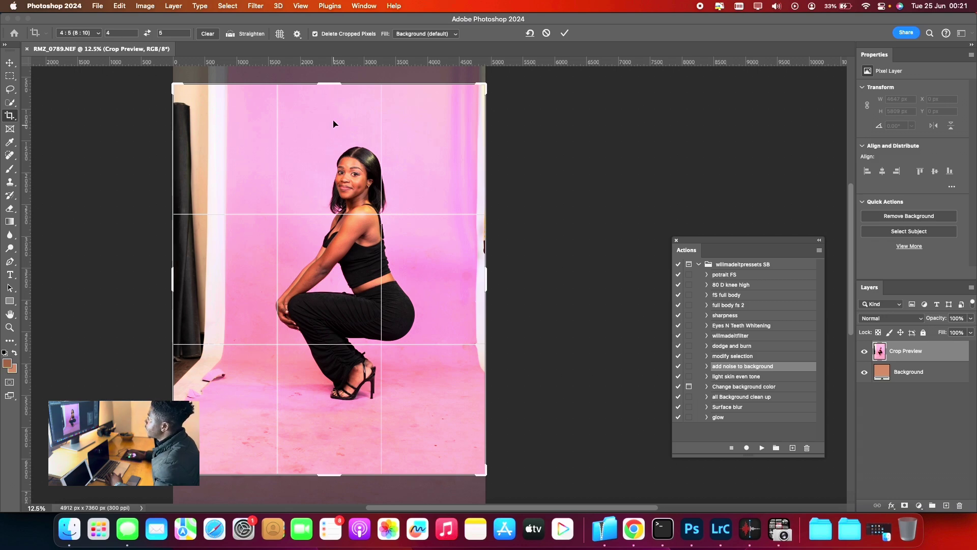
drag(329, 130, 312, 169)
drag(176, 93, 182, 102)
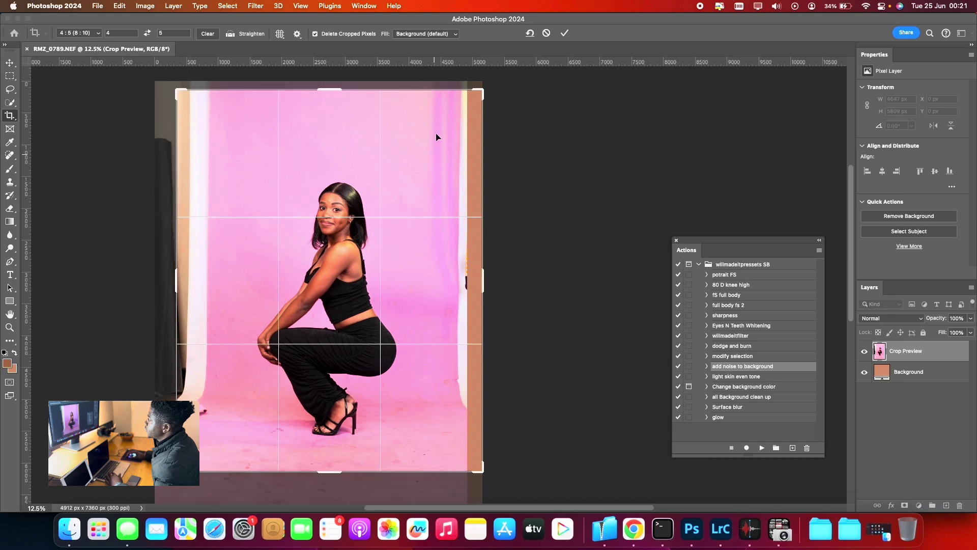
drag(486, 457, 467, 424)
drag(191, 107, 197, 110)
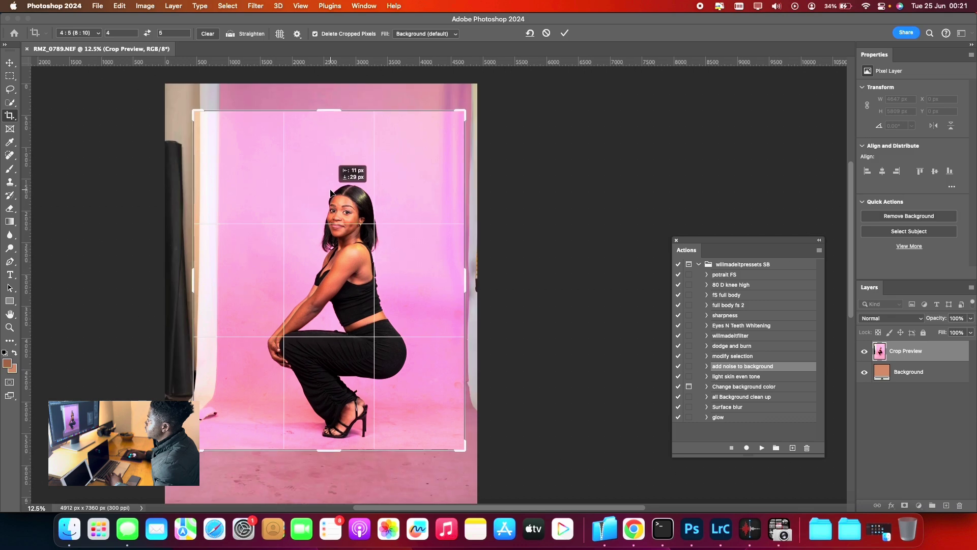
click(564, 34)
Select the left strip of pink backdrop and stretch it out past the photo's left edge.
key(m)
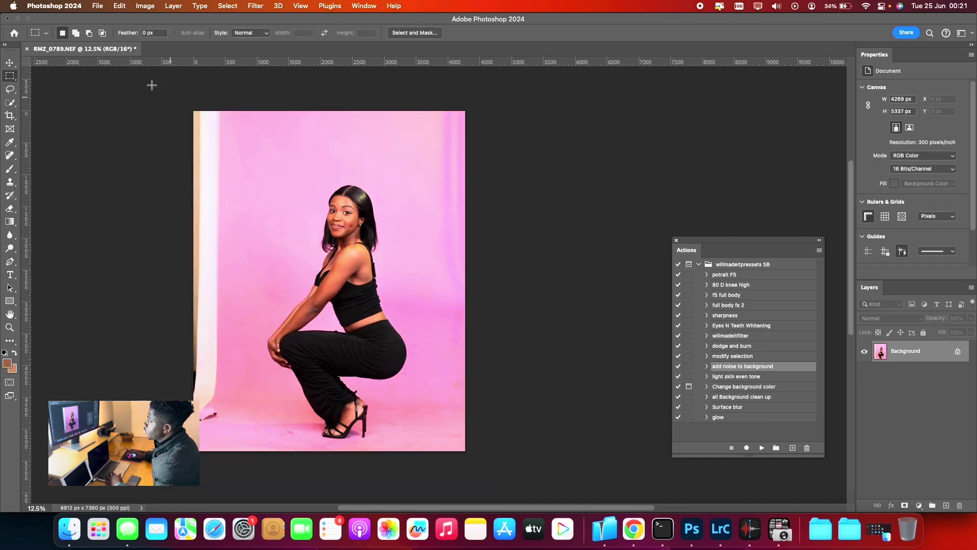
drag(150, 87, 258, 458)
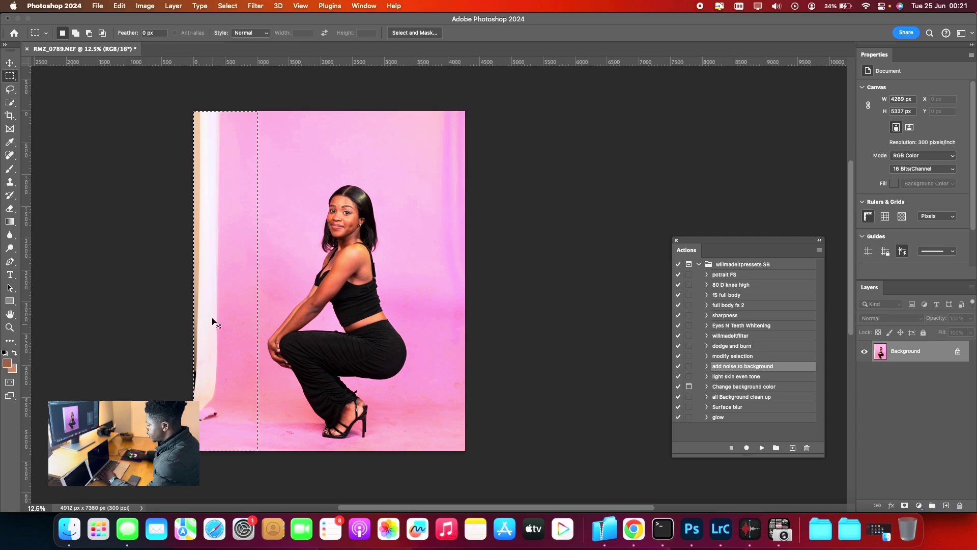
key(shift+BackSpace)
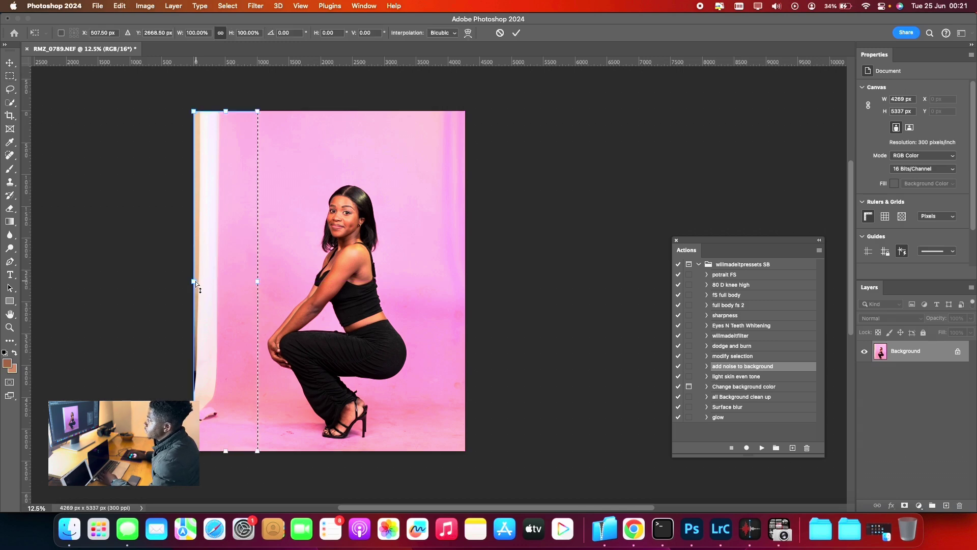
drag(196, 281, 133, 282)
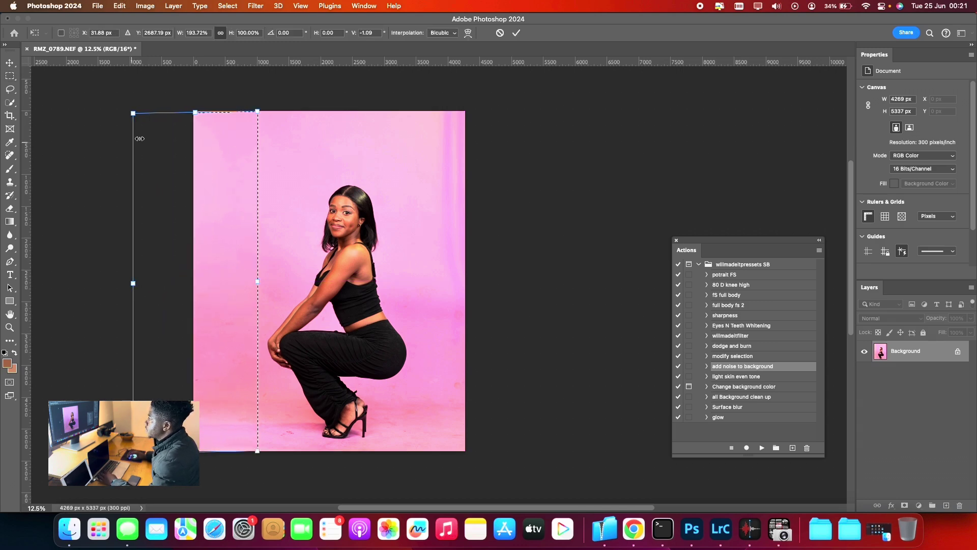
drag(134, 119, 130, 110)
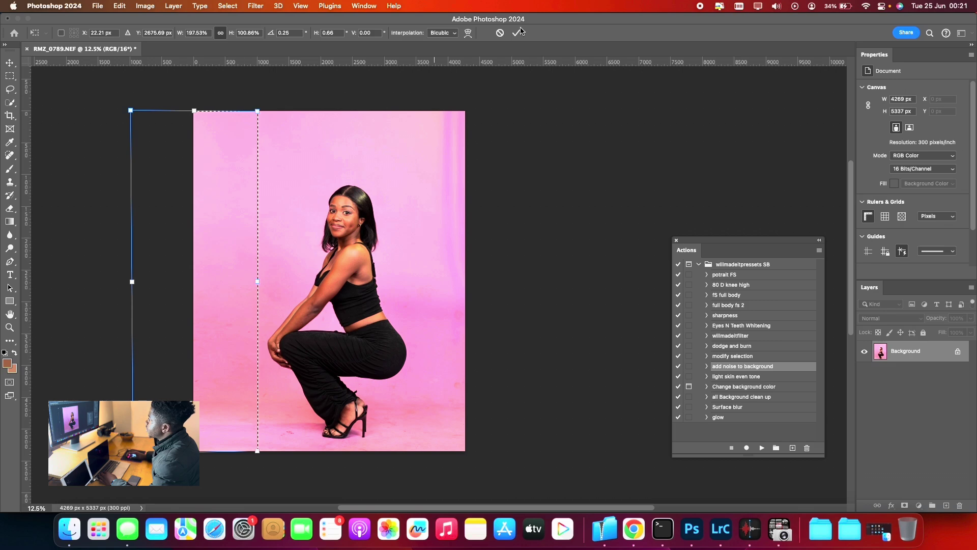
click(10, 76)
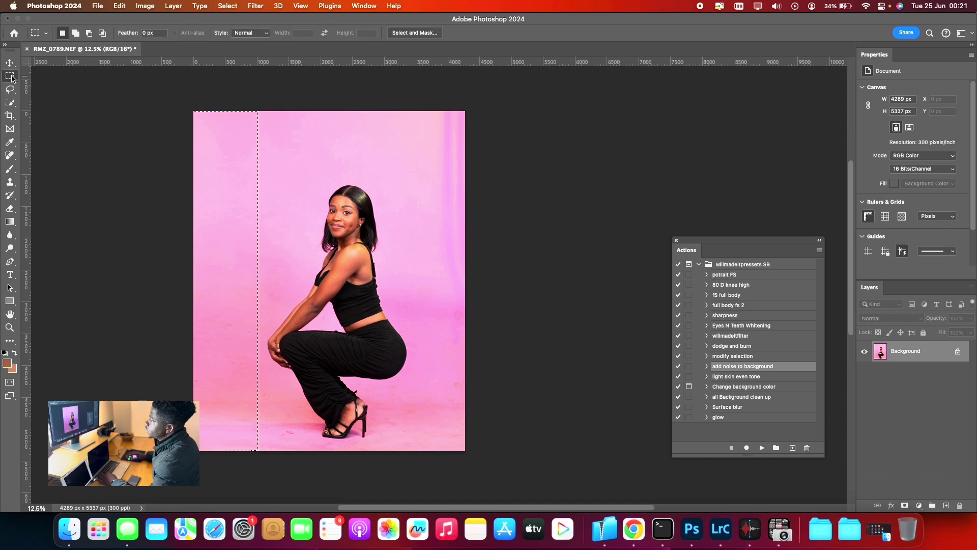
Select the right strip of backdrop and stretch it out past the photo's right edge.
drag(415, 111, 589, 460)
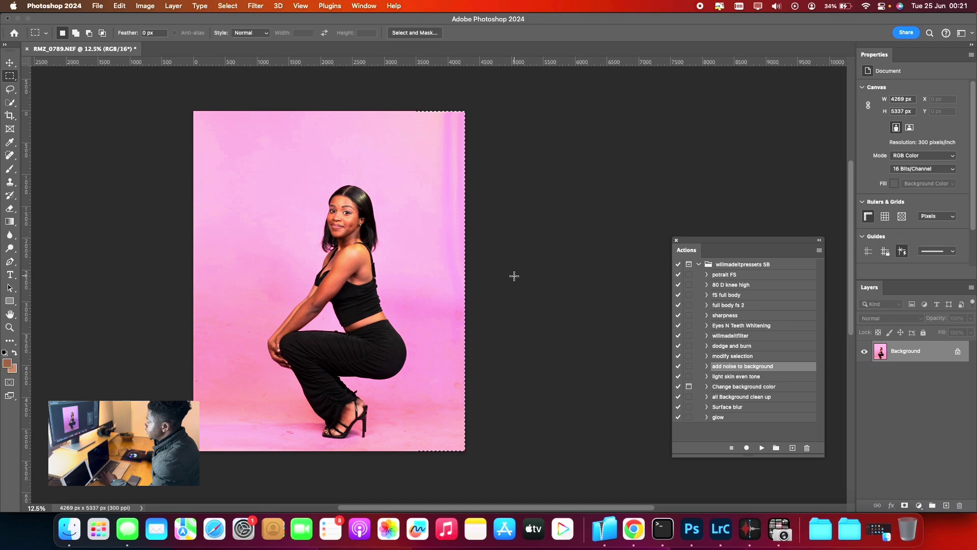
key(ctrl+t)
drag(466, 280, 549, 280)
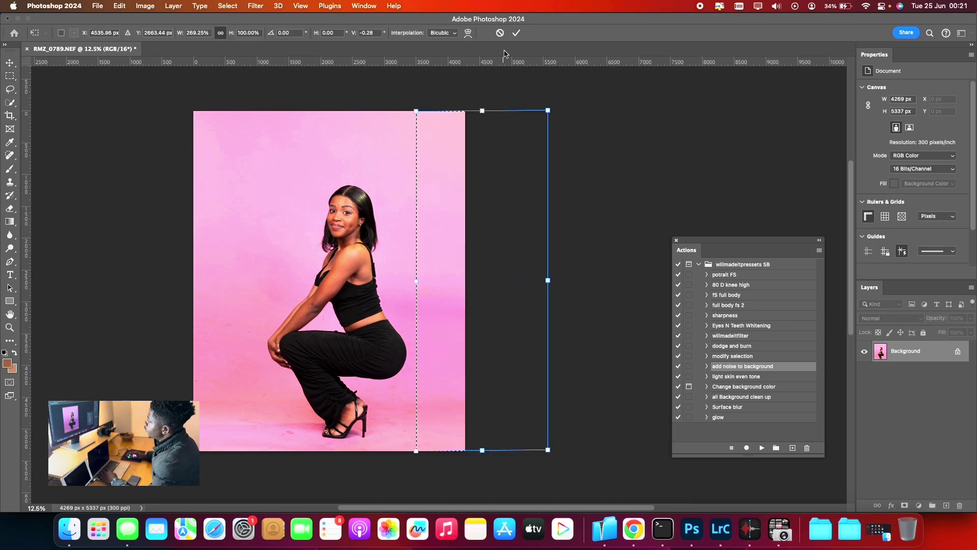
key(Return)
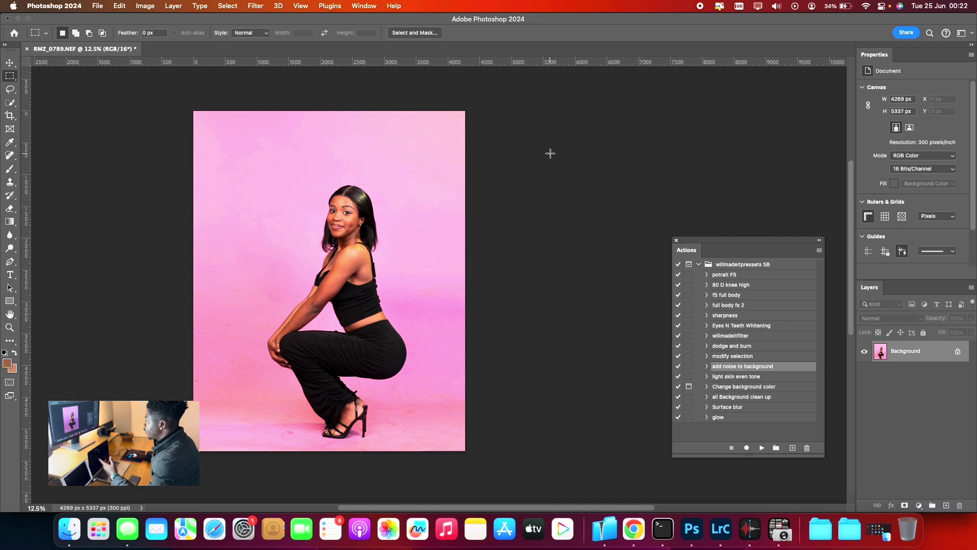
Zoom in and patch the marks at the left edge of the pink backdrop.
click(9, 327)
drag(224, 323, 239, 323)
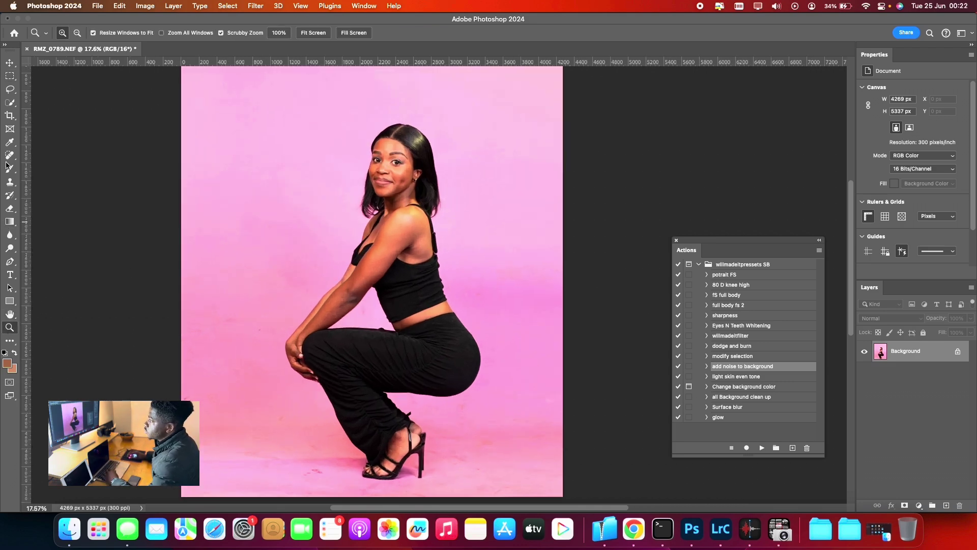
drag(7, 156, 38, 182)
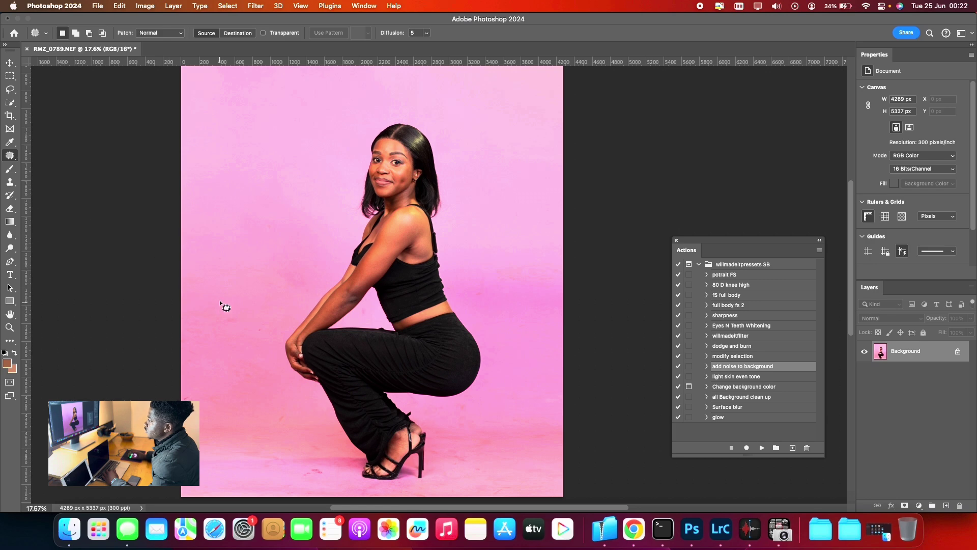
mouse_move(200, 308)
mouse_down()
mouse_move(234, 209)
mouse_move(239, 218)
mouse_move(254, 195)
mouse_move(184, 303)
mouse_move(195, 229)
mouse_up()
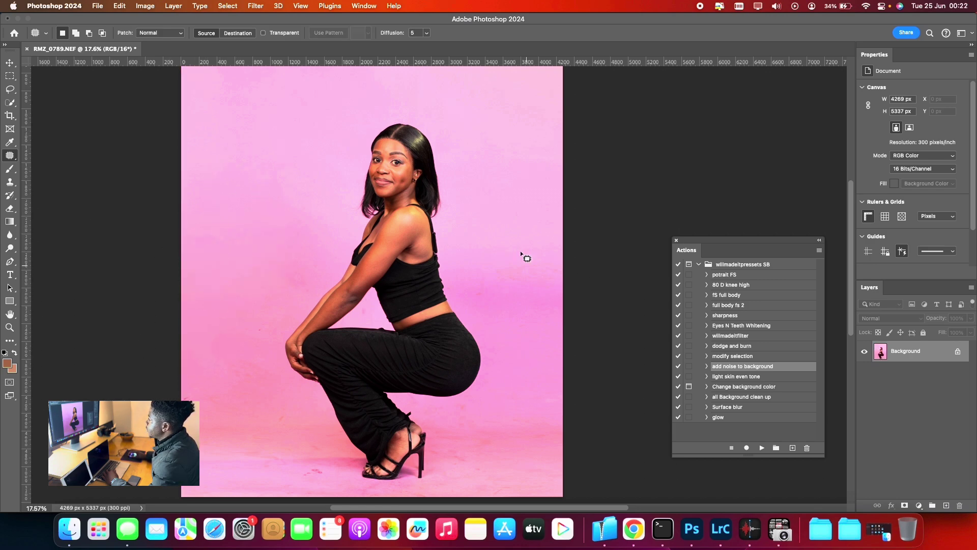
mouse_move(504, 246)
mouse_down()
mouse_move(566, 277)
mouse_move(516, 224)
mouse_up()
key(super+z)
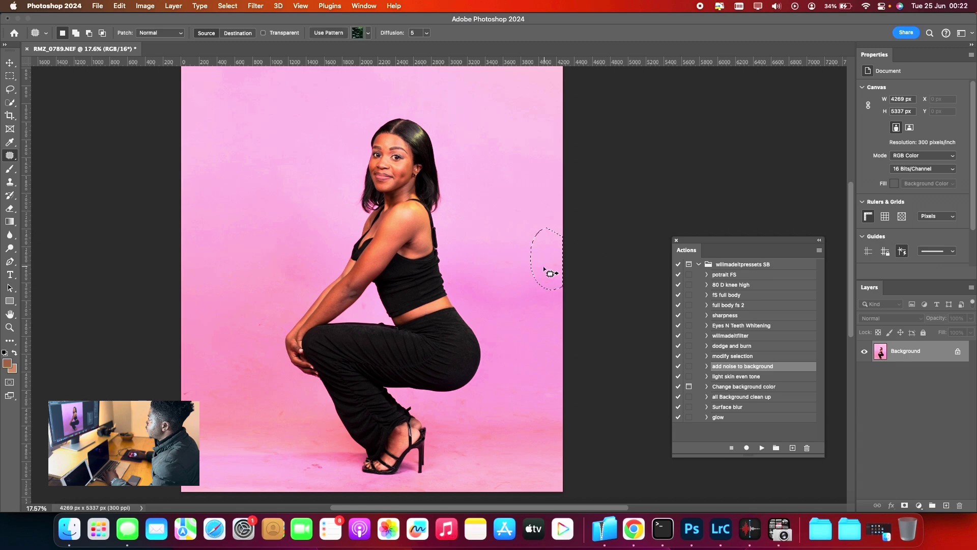
mouse_move(515, 294)
mouse_down()
mouse_move(523, 322)
mouse_move(537, 290)
mouse_up()
scroll(545, 250, down, 4)
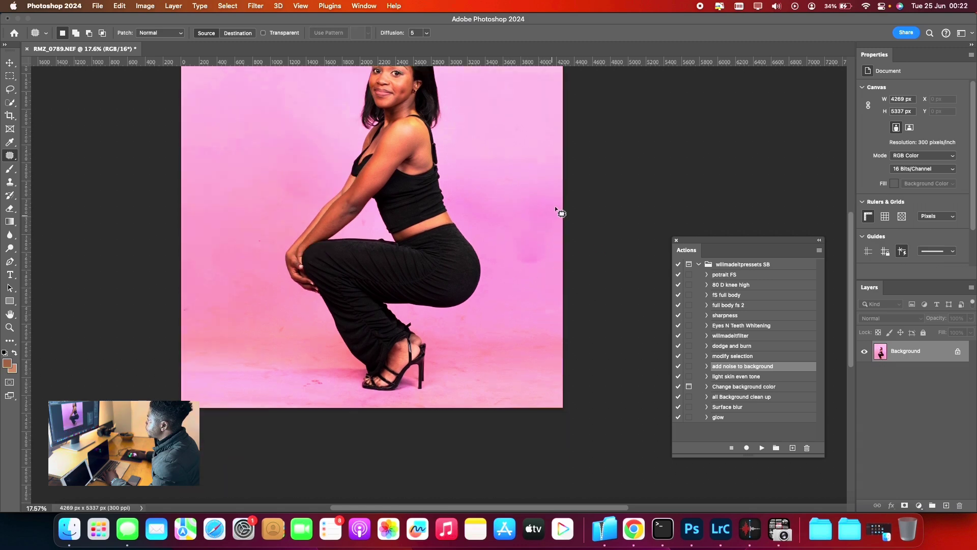
drag(509, 239, 508, 243)
scroll(524, 275, up, 2)
drag(543, 304, 534, 201)
key(super+d)
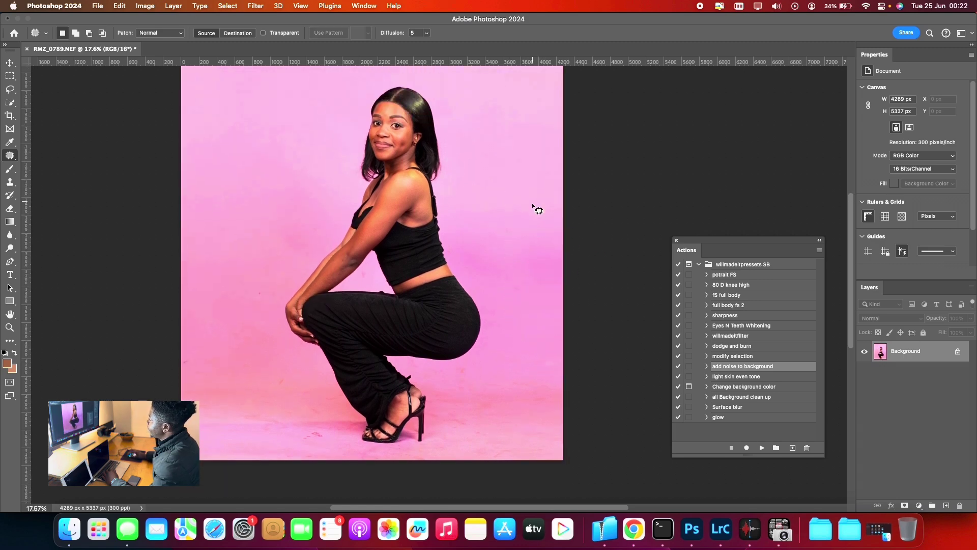
Patch away the marks along the bottom of the backdrop and near her heel.
drag(575, 359, 565, 356)
drag(544, 351, 531, 246)
key(super+d)
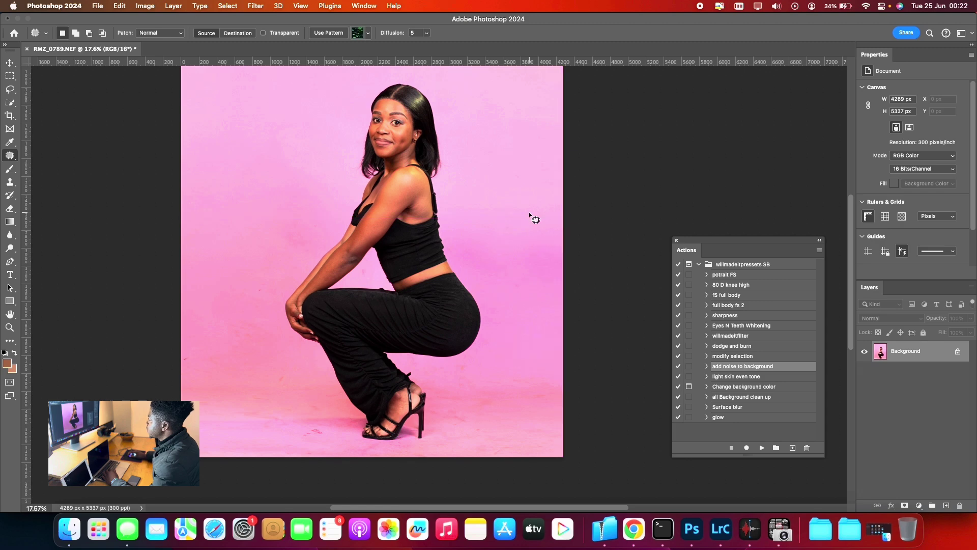
scroll(517, 356, down, 2)
mouse_move(509, 389)
mouse_down()
mouse_move(461, 412)
mouse_move(548, 403)
mouse_move(532, 175)
mouse_up()
key(super+d)
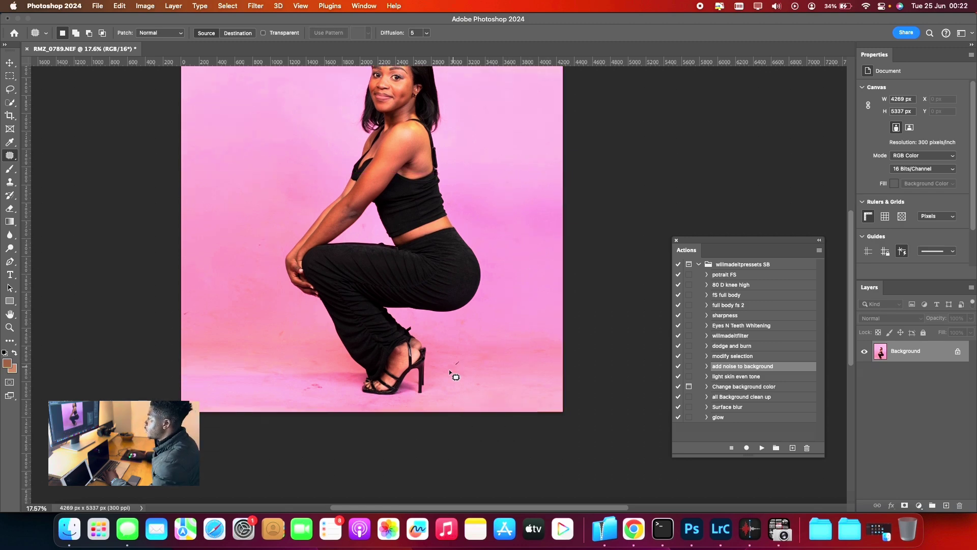
drag(449, 368, 513, 254)
key(super+d)
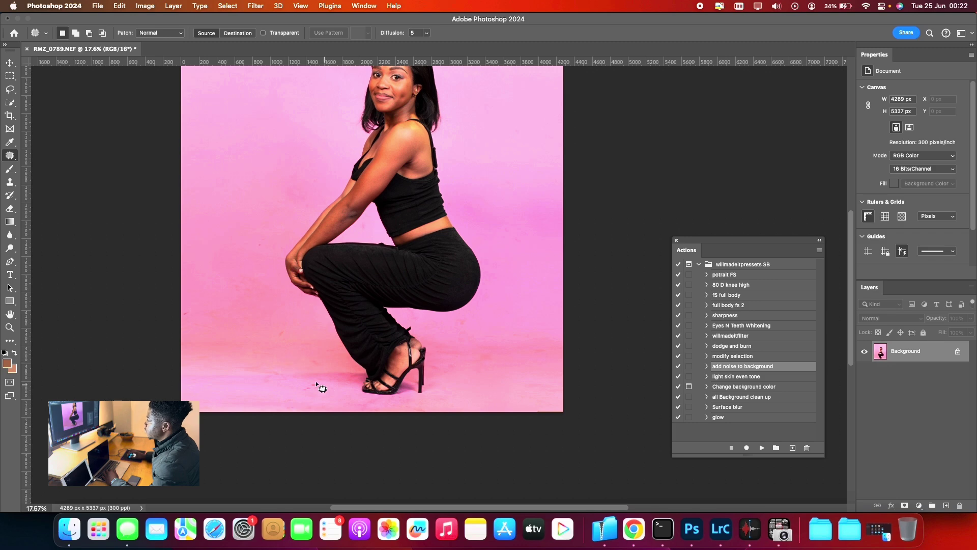
drag(315, 381, 280, 385)
key(super+d)
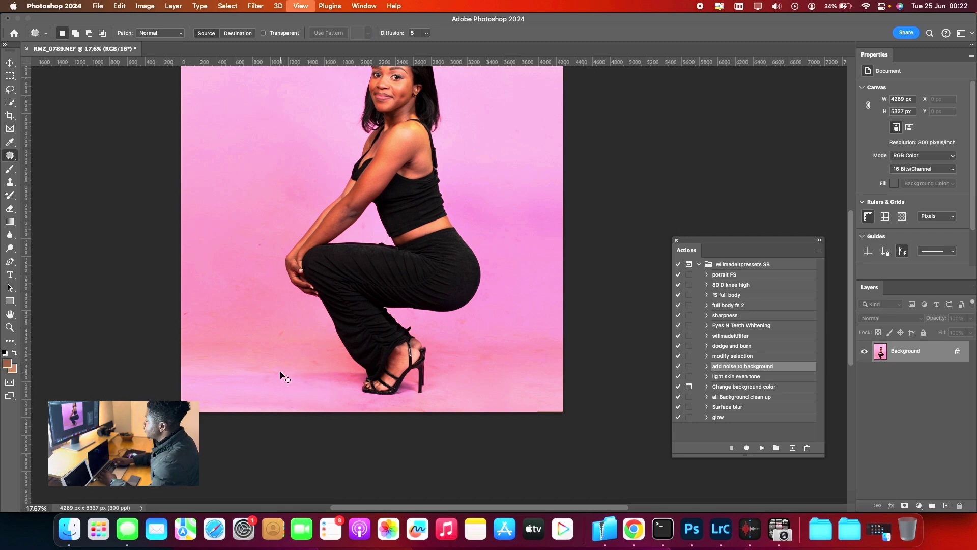
Patch the backdrop spot near her knee and the small floor blemishes beside her shoe.
key(super+minus)
scroll(280, 371, up, 3)
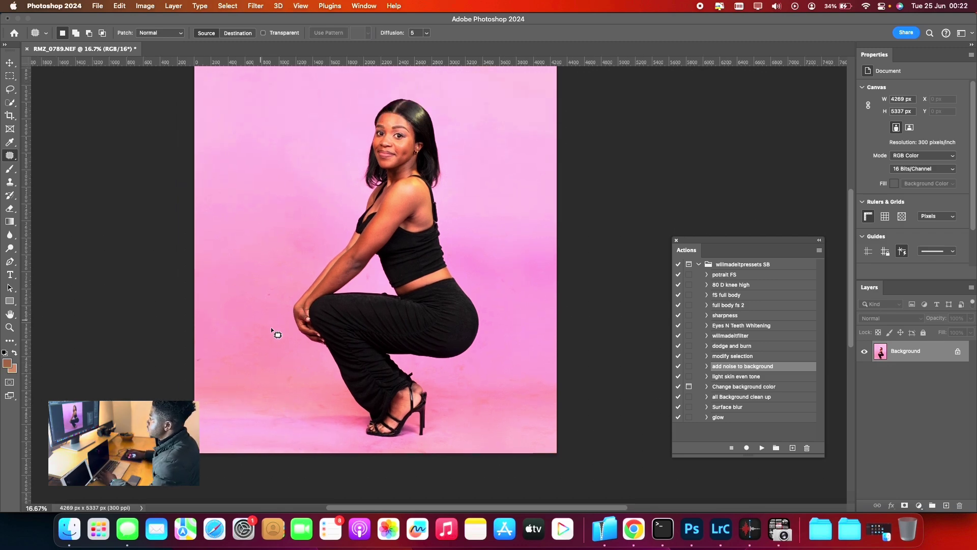
drag(271, 327, 274, 250)
key(super+d)
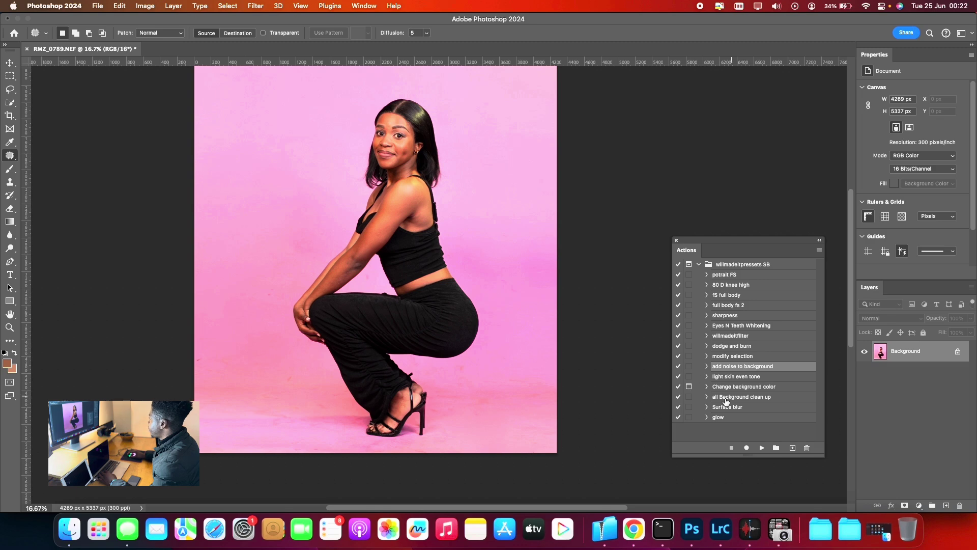
scroll(378, 301, up, 2)
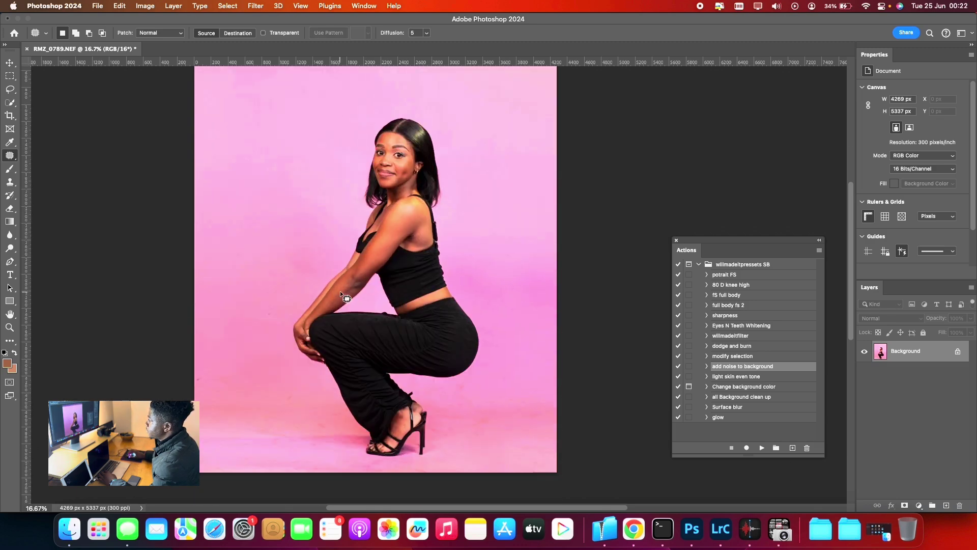
scroll(316, 321, down, 5)
mouse_move(318, 337)
mouse_down()
mouse_move(253, 343)
mouse_move(240, 326)
mouse_up()
click(301, 408)
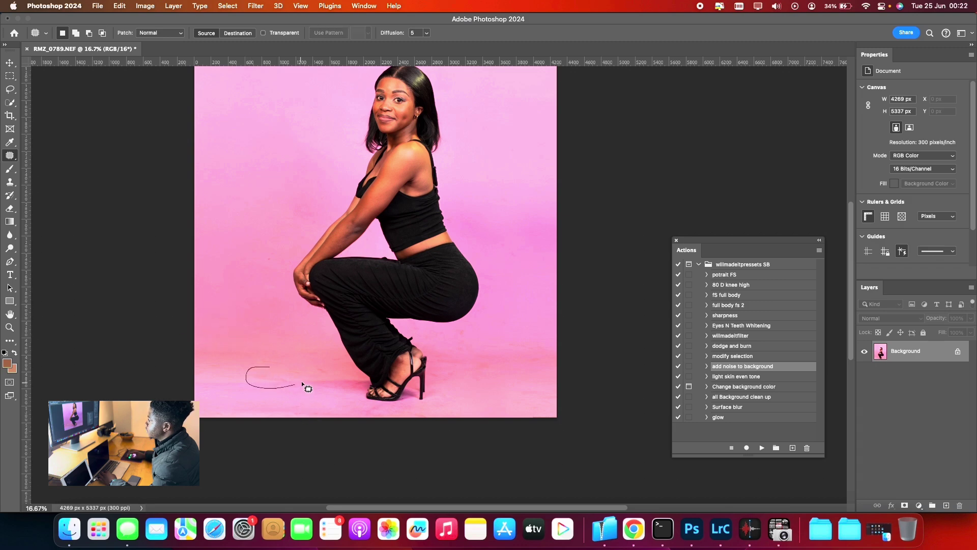
drag(301, 382, 278, 356)
mouse_move(335, 373)
mouse_down()
mouse_move(306, 376)
mouse_move(451, 368)
mouse_up()
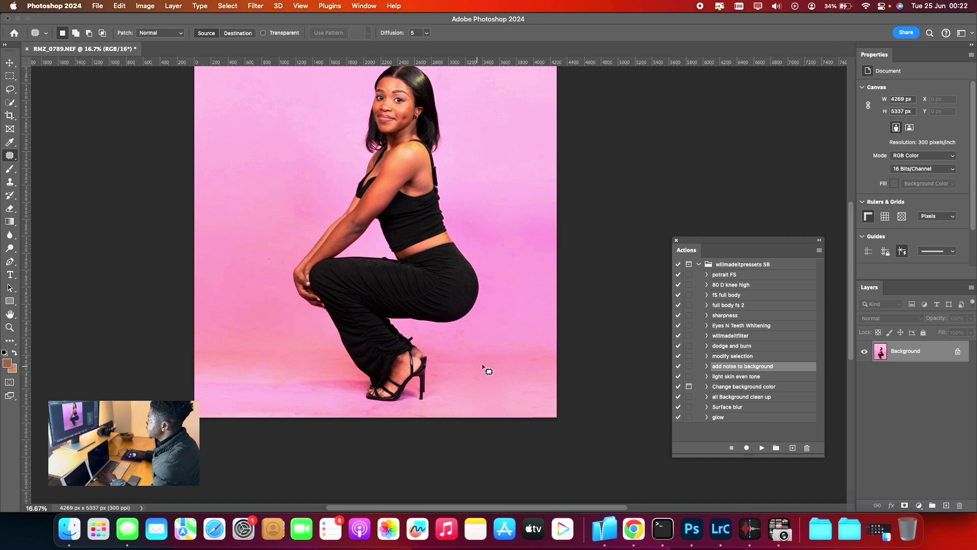
mouse_move(519, 378)
mouse_down()
mouse_move(574, 413)
mouse_move(509, 406)
mouse_up()
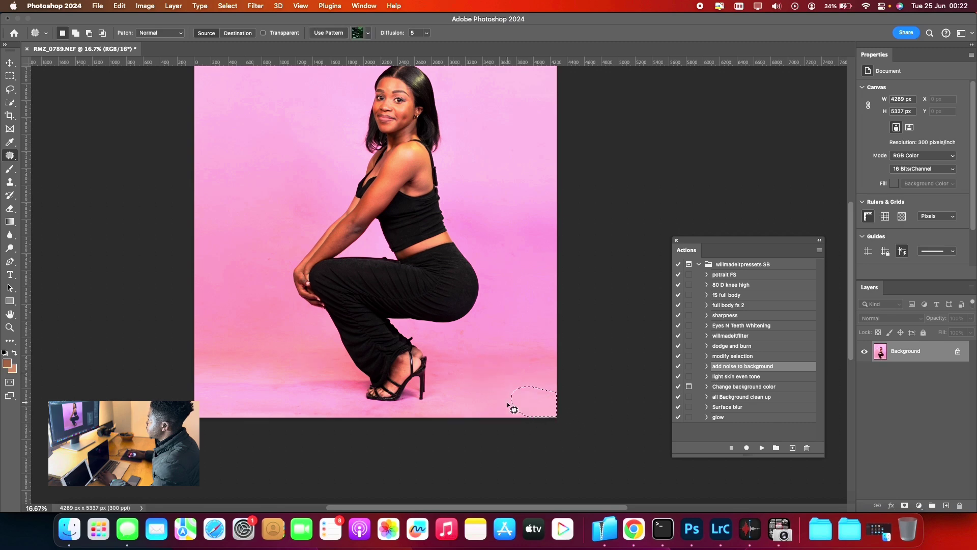
click(465, 330)
Select the 'all Background clean up' action in the Actions panel.
scroll(506, 336, up, 5)
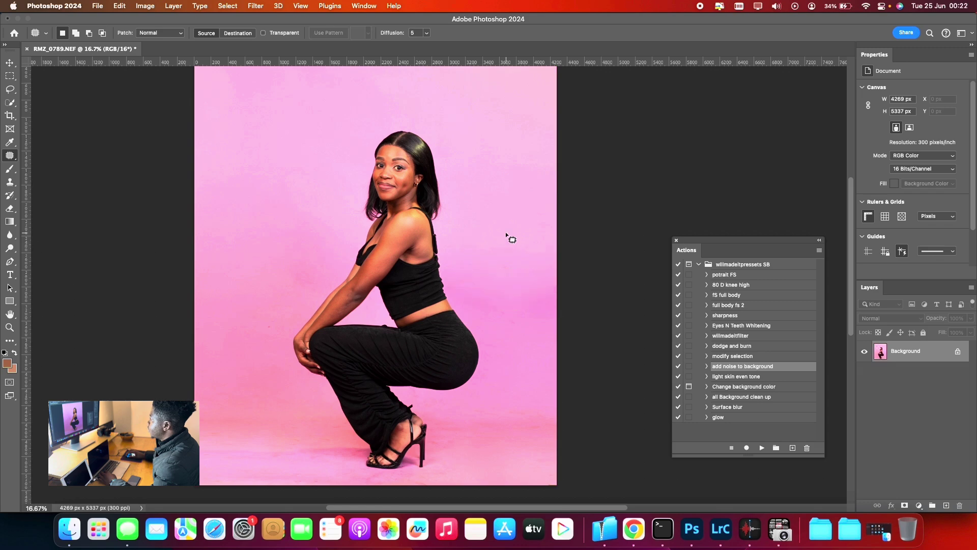
scroll(517, 244, down, 3)
click(732, 395)
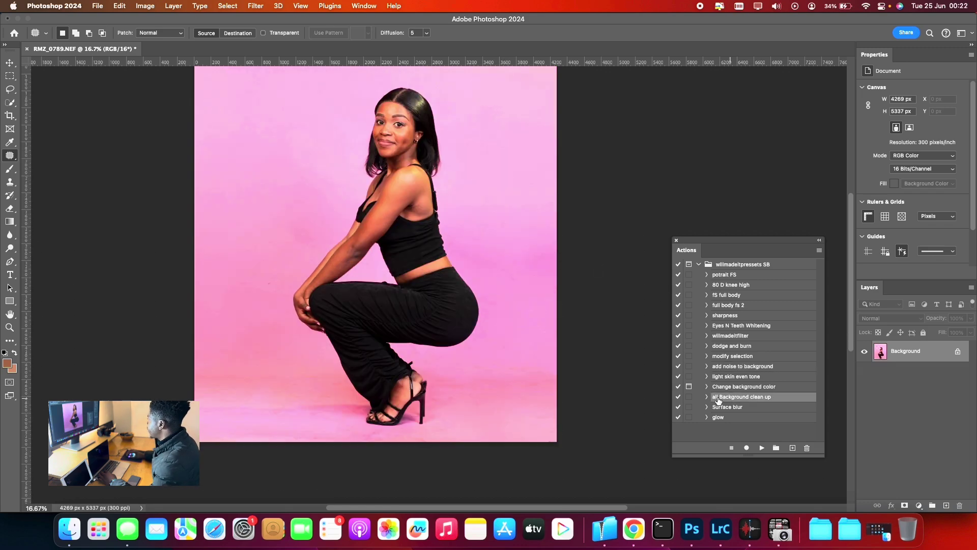
scroll(474, 310, up, 3)
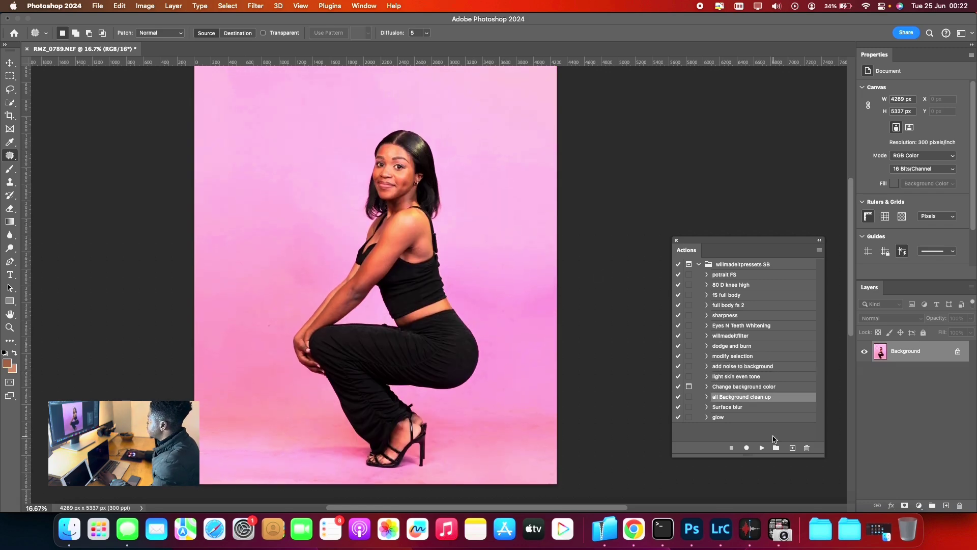
Play the 'all Background clean up' action, then zoom in to inspect face, shoulder, hair and shoes.
click(762, 448)
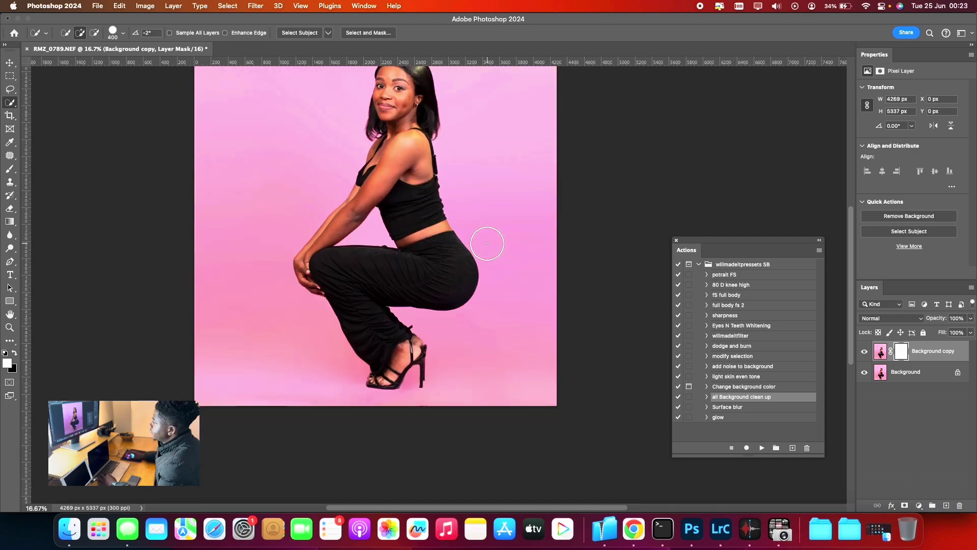
click(10, 327)
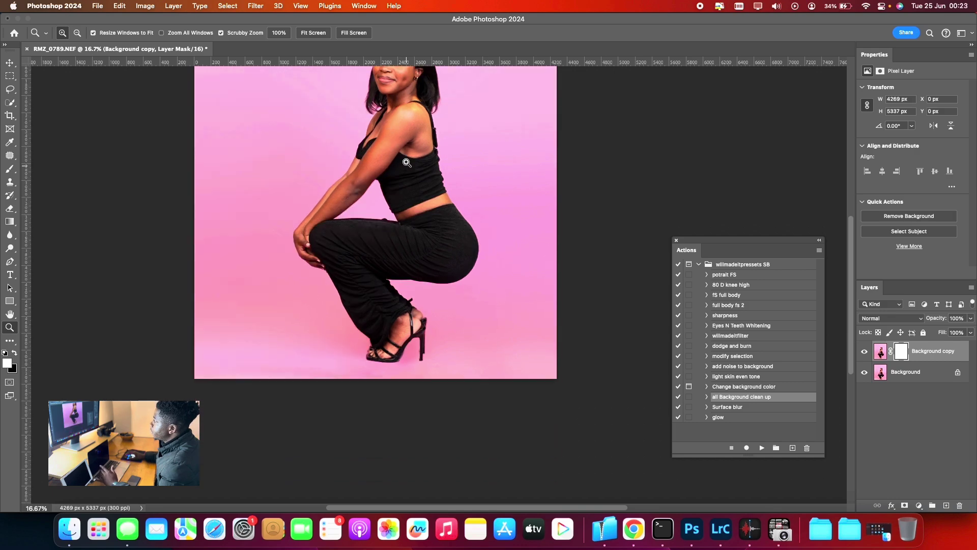
drag(399, 163, 435, 153)
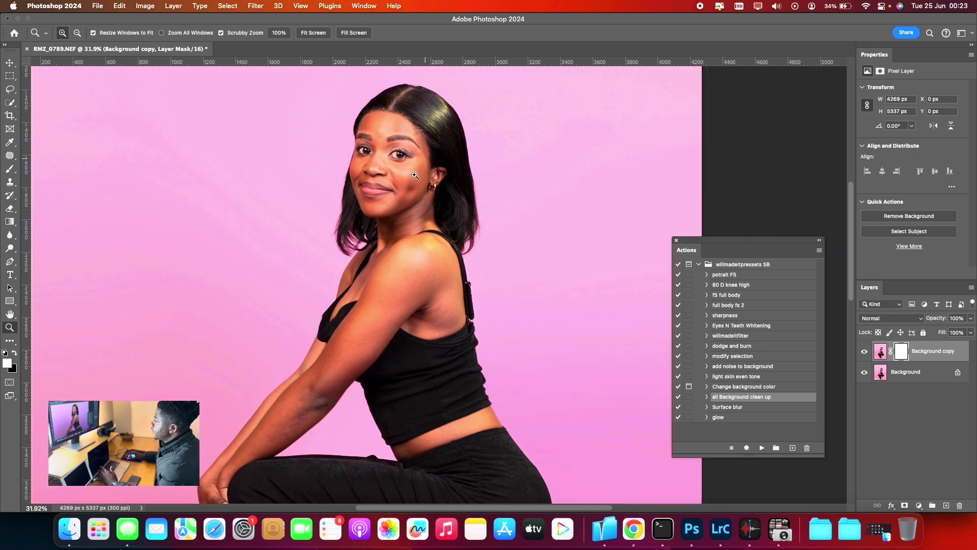
scroll(391, 291, down, 5)
scroll(449, 294, up, 3)
mouse_move(461, 198)
mouse_down()
mouse_move(481, 201)
mouse_move(466, 206)
mouse_up()
scroll(418, 175, up, 3)
mouse_move(418, 176)
mouse_down()
mouse_move(465, 164)
mouse_move(491, 179)
mouse_move(413, 182)
mouse_up()
scroll(407, 229, down, 10)
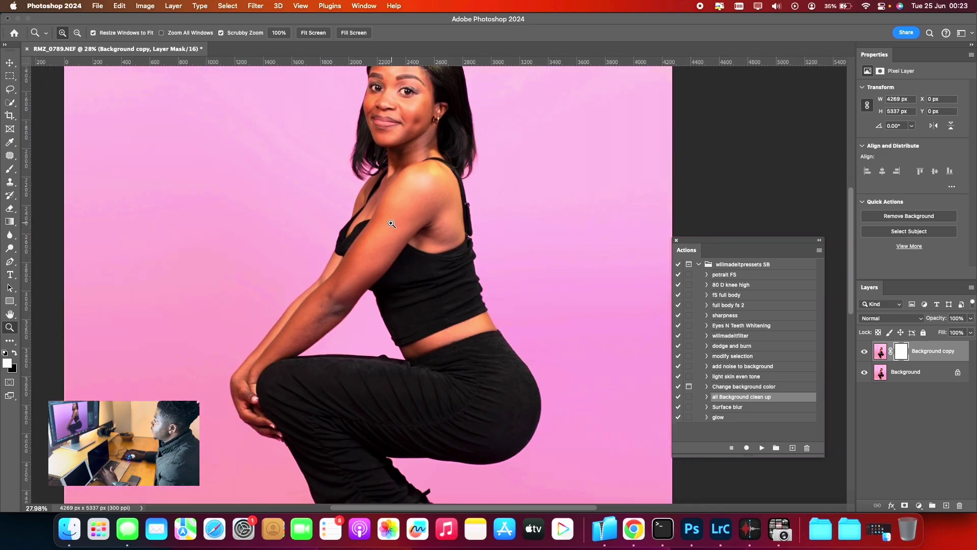
mouse_move(396, 304)
mouse_down()
mouse_move(443, 322)
mouse_move(408, 312)
mouse_up()
scroll(411, 312, down, 3)
scroll(407, 311, up, 2)
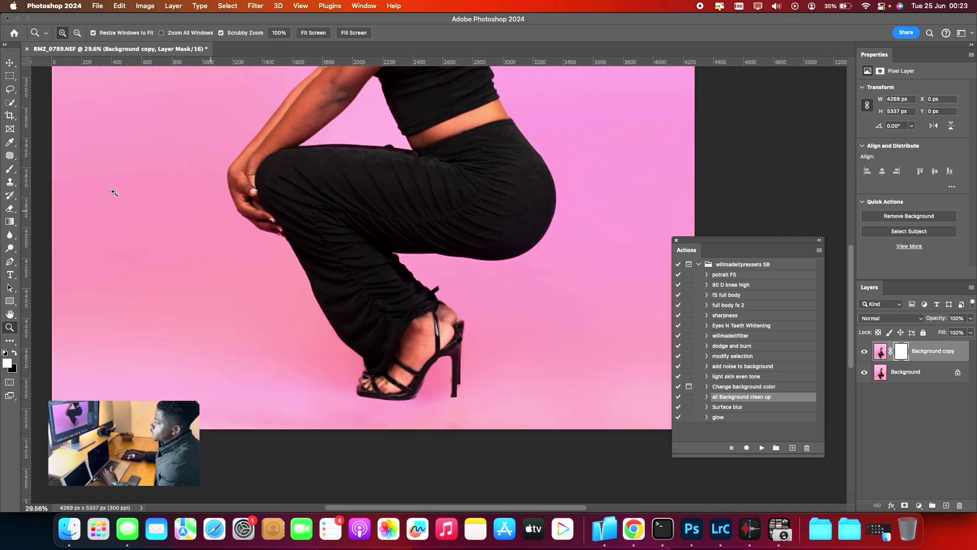
Switch to the Brush tool with foreground colour #000000 and a larger brush size.
click(10, 169)
click(7, 363)
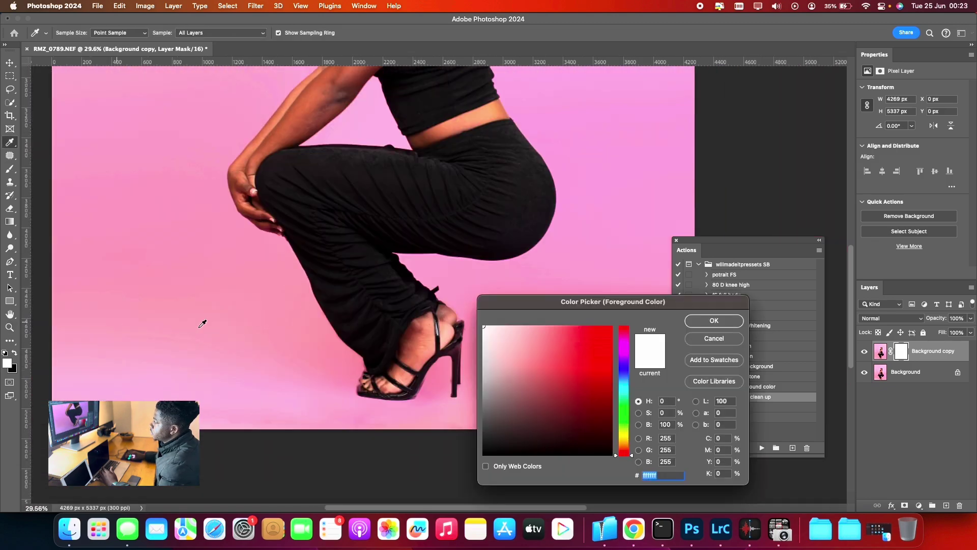
text(000000)
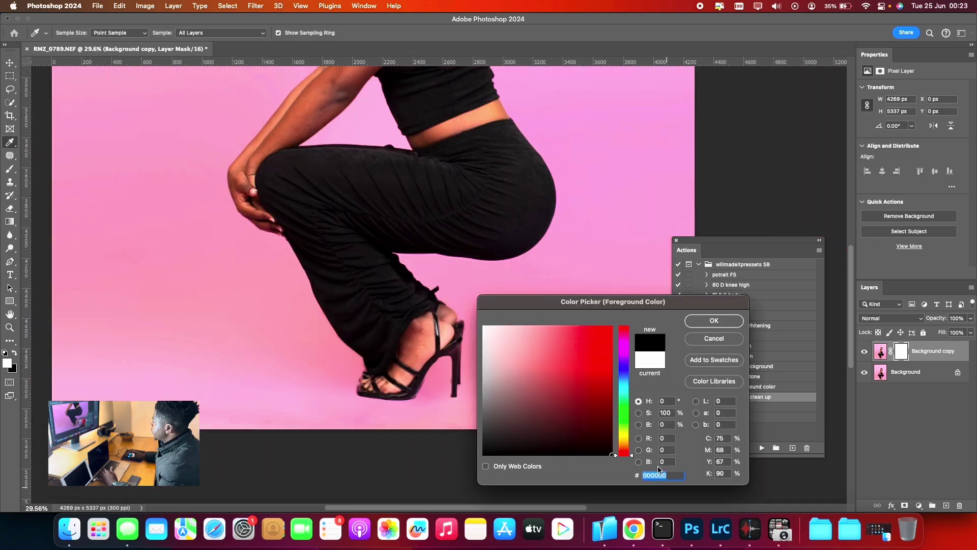
click(725, 322)
scroll(472, 297, up, 2)
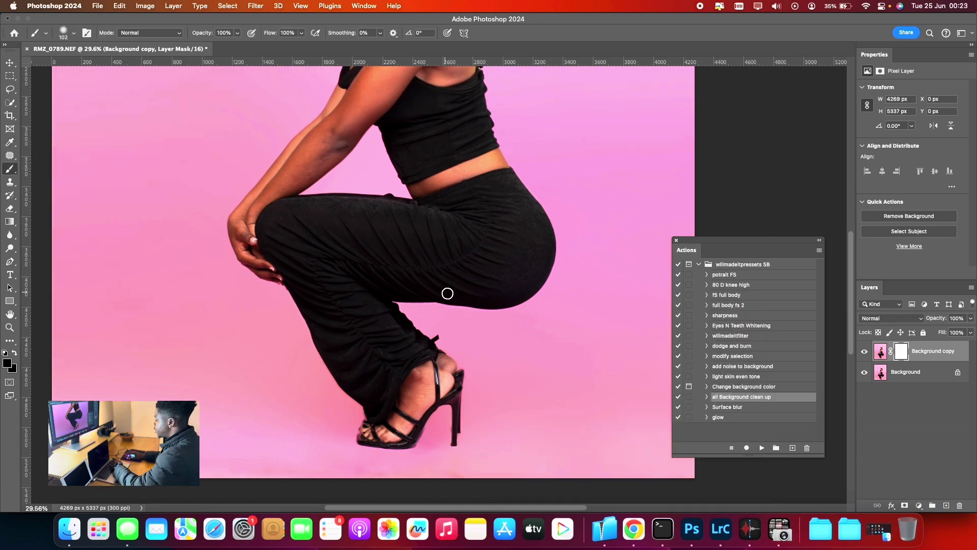
key(bracketright)
key(bracketright)
key(bracketright)
key(bracketright)
key(bracketright)
key(bracketright)
key(bracketright)
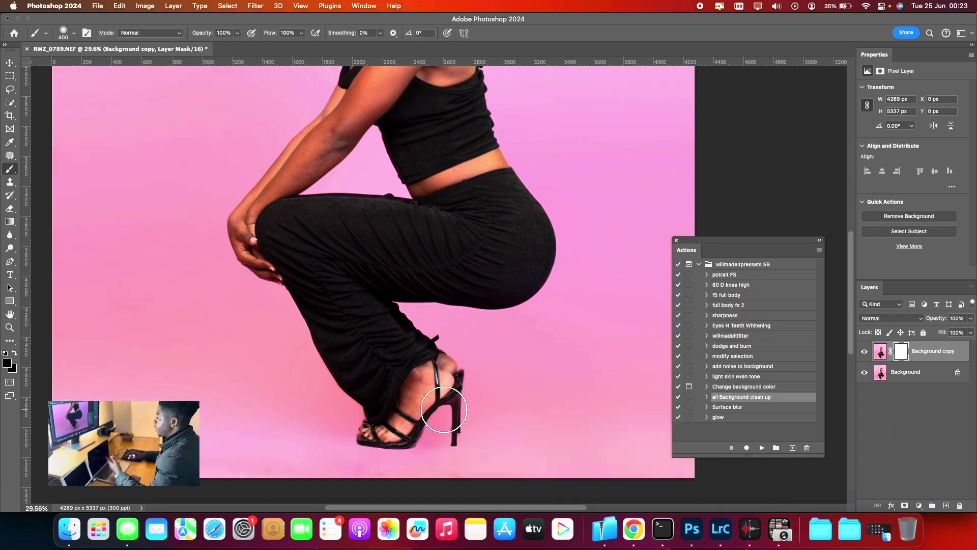
Paint black on the Background copy mask over her heel and toes.
drag(436, 423, 377, 428)
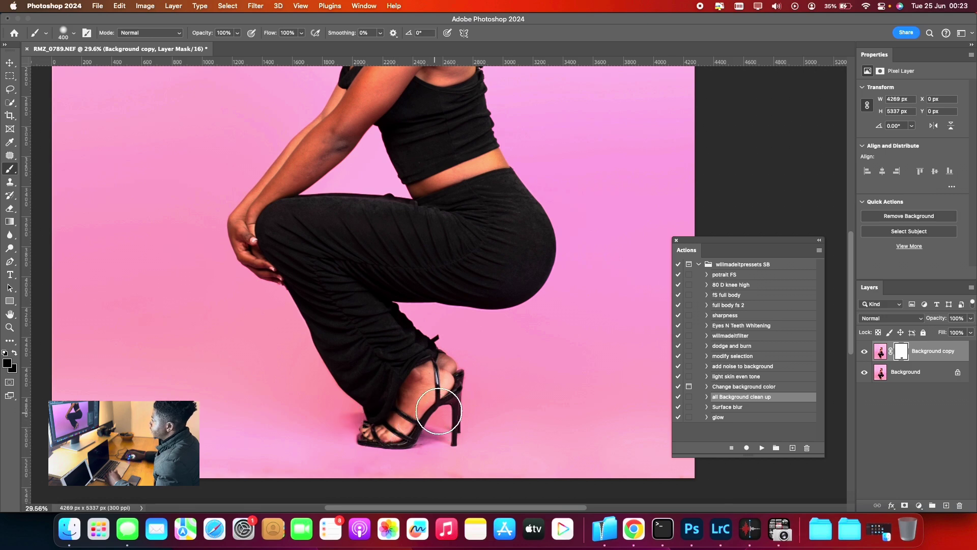
scroll(438, 398, up, 1)
scroll(399, 349, up, 10)
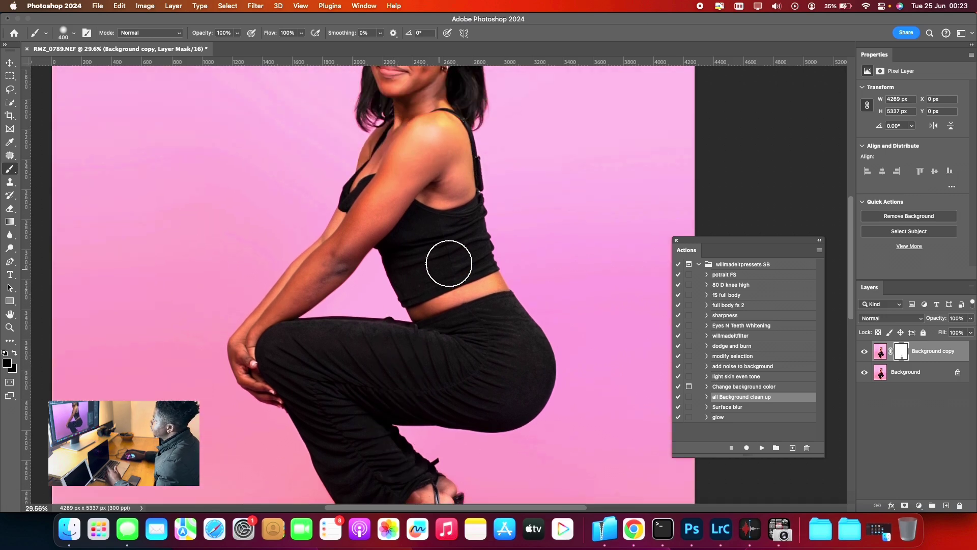
scroll(424, 291, up, 3)
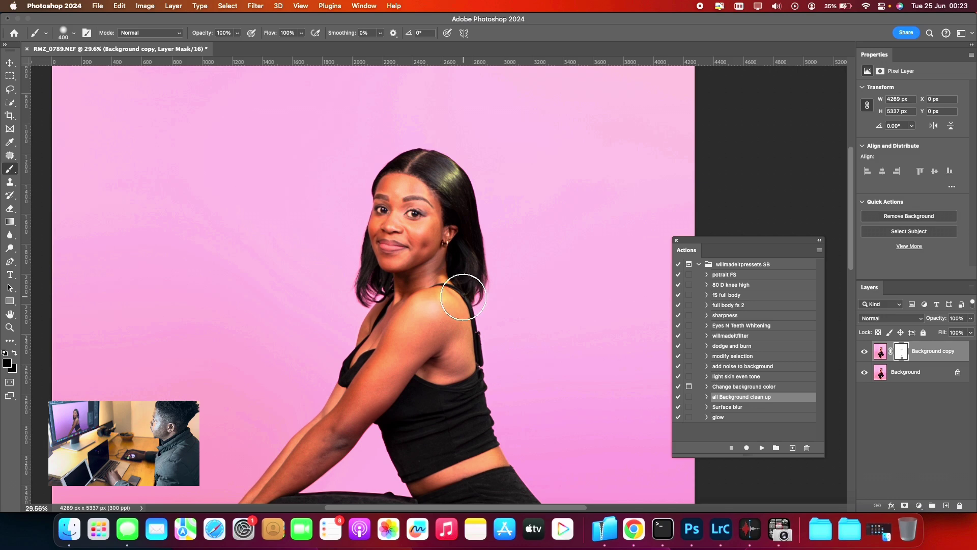
scroll(395, 279, down, 10)
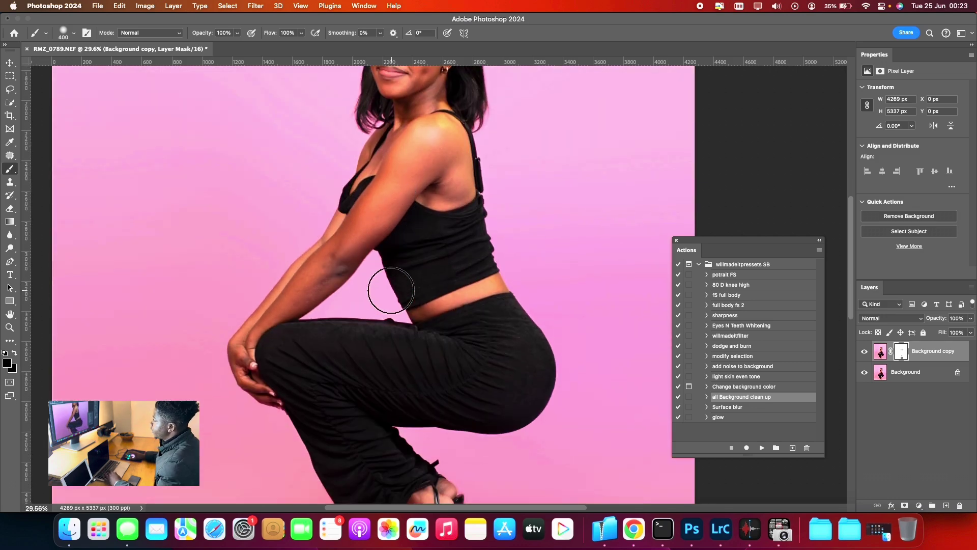
scroll(437, 269, up, 5)
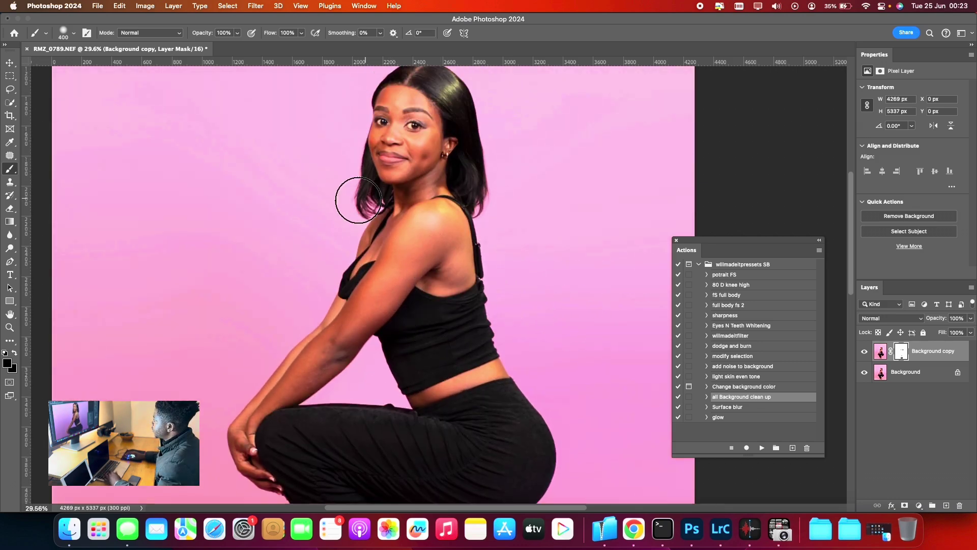
scroll(339, 305, down, 16)
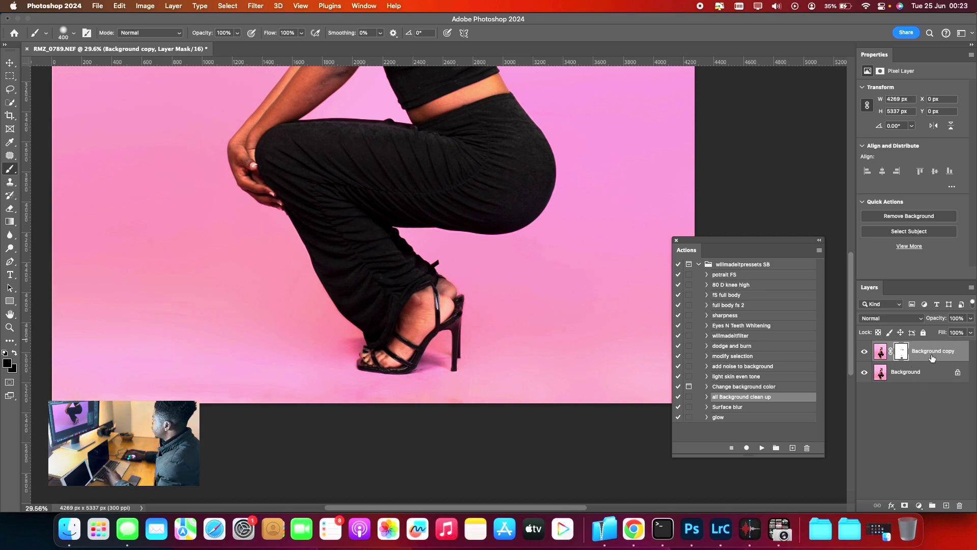
Select the Background copy together with Background and merge them into one layer.
shift+click(915, 377)
right_click(915, 377)
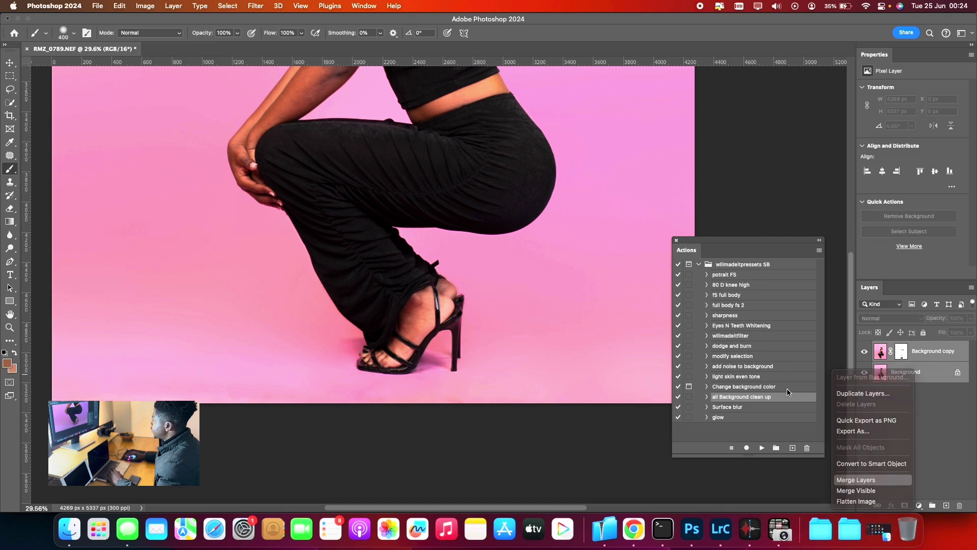
key(Return)
scroll(604, 322, up, 3)
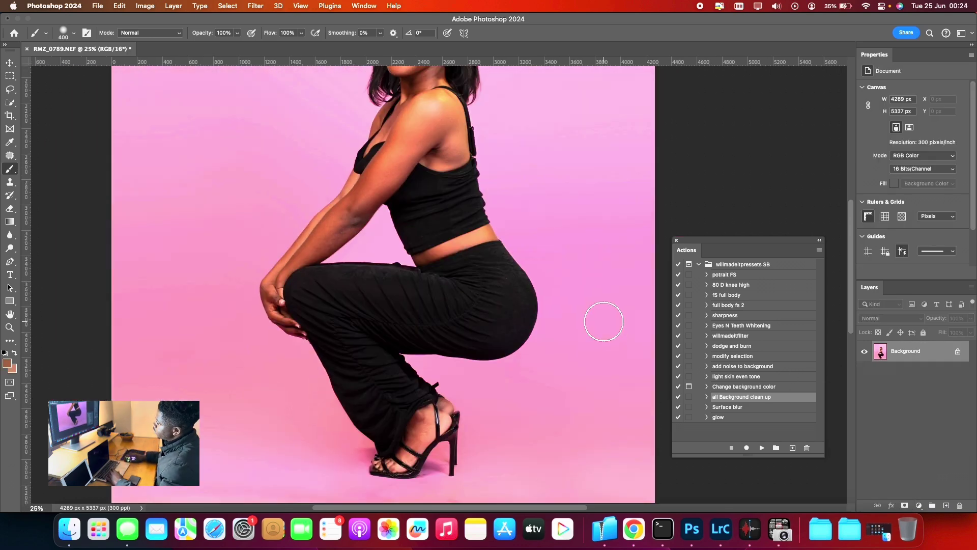
scroll(606, 322, up, 3)
scroll(611, 326, down, 1)
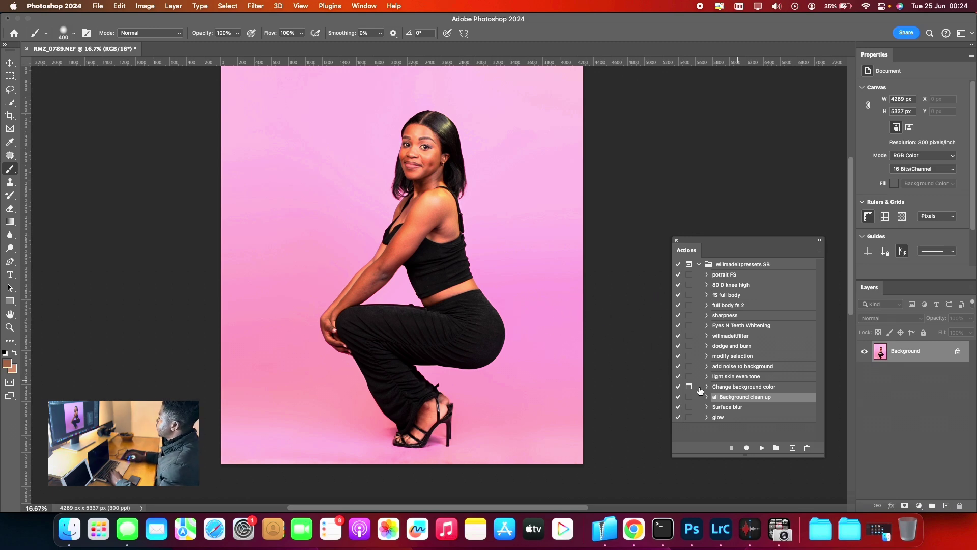
Select and play the 'Surface blur' action in the Actions panel.
click(745, 412)
click(762, 448)
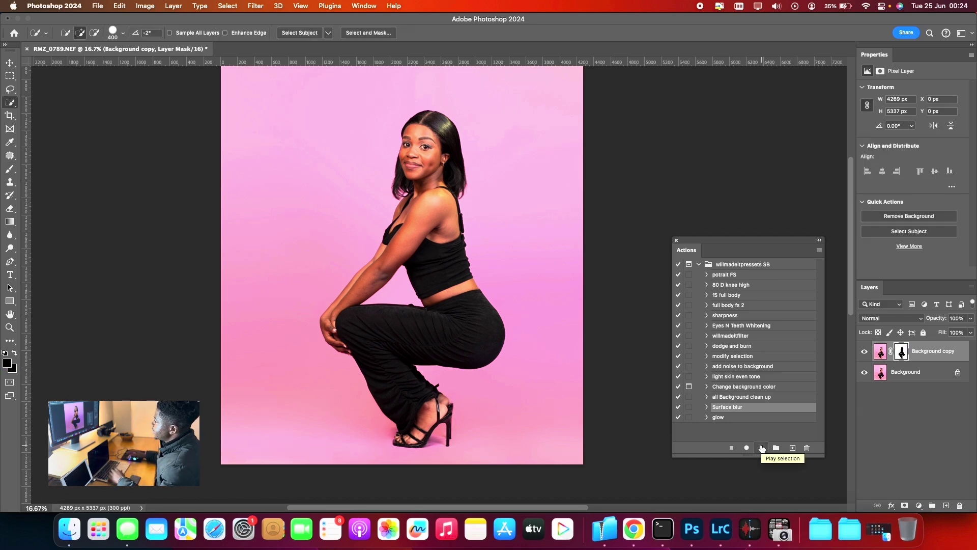
click(10, 328)
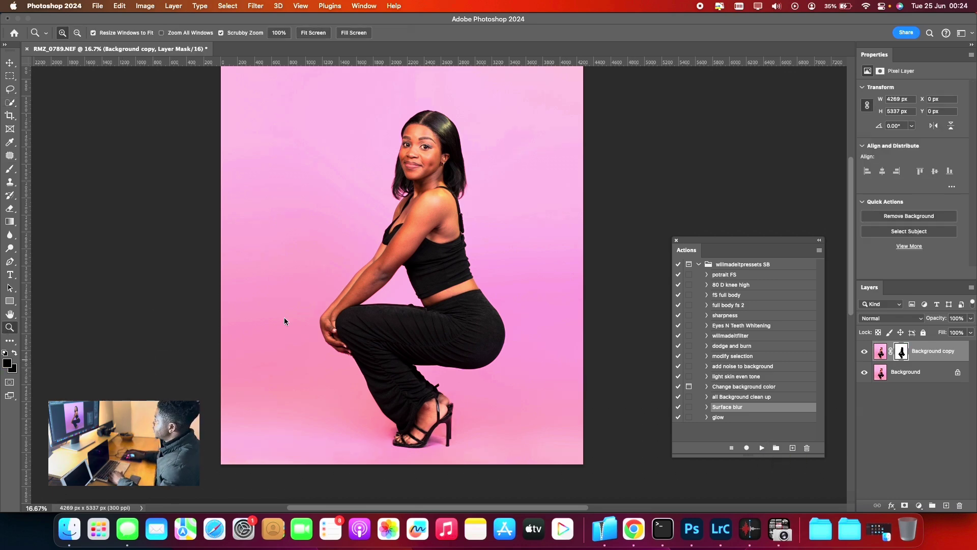
scroll(359, 237, down, 3)
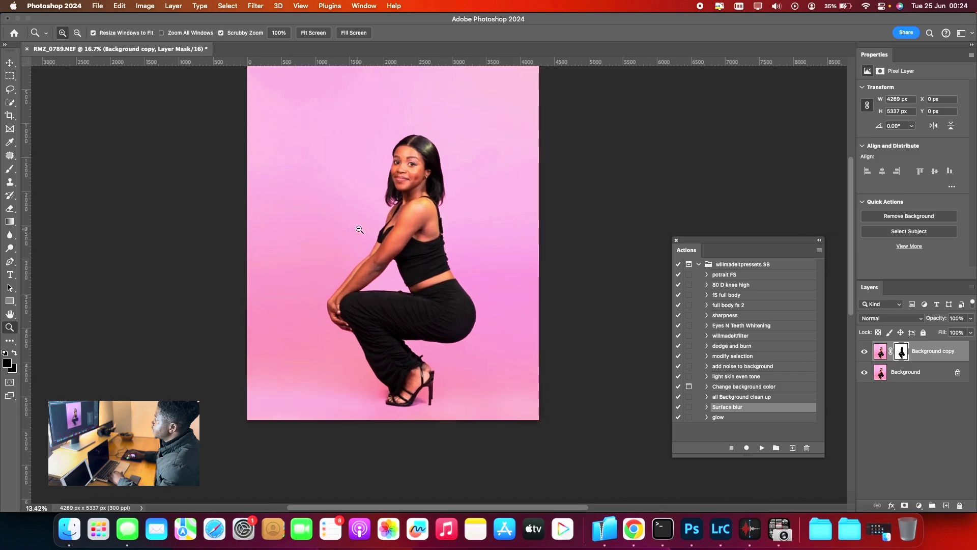
scroll(420, 319, up, 5)
scroll(420, 319, down, 3)
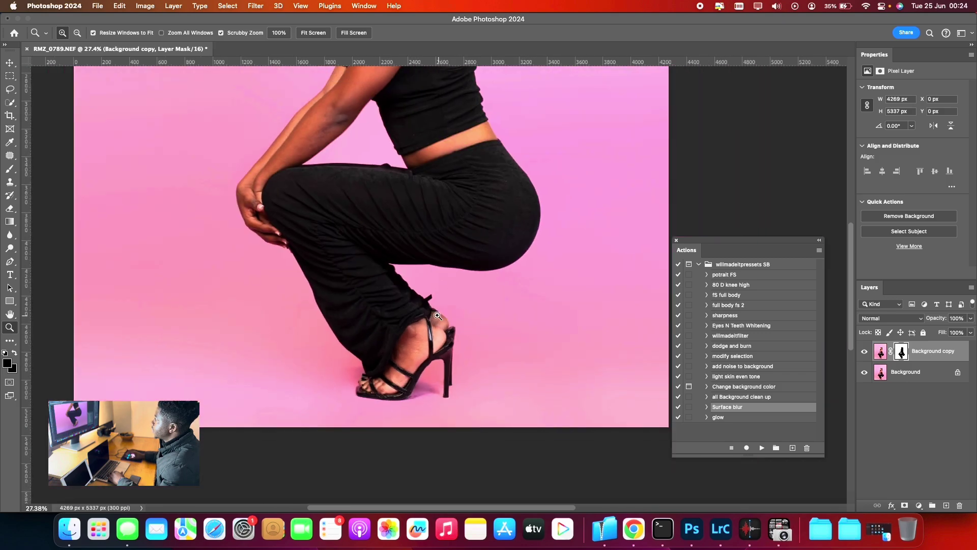
scroll(406, 204, up, 3)
scroll(405, 203, down, 2)
scroll(430, 149, up, 5)
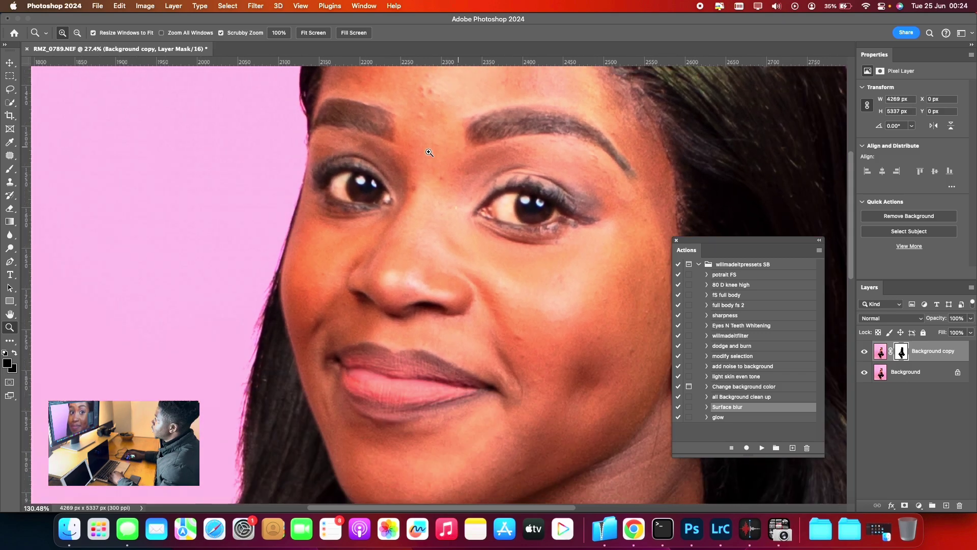
scroll(387, 158, down, 5)
scroll(373, 155, up, 1)
scroll(374, 163, down, 1)
scroll(380, 181, up, 1)
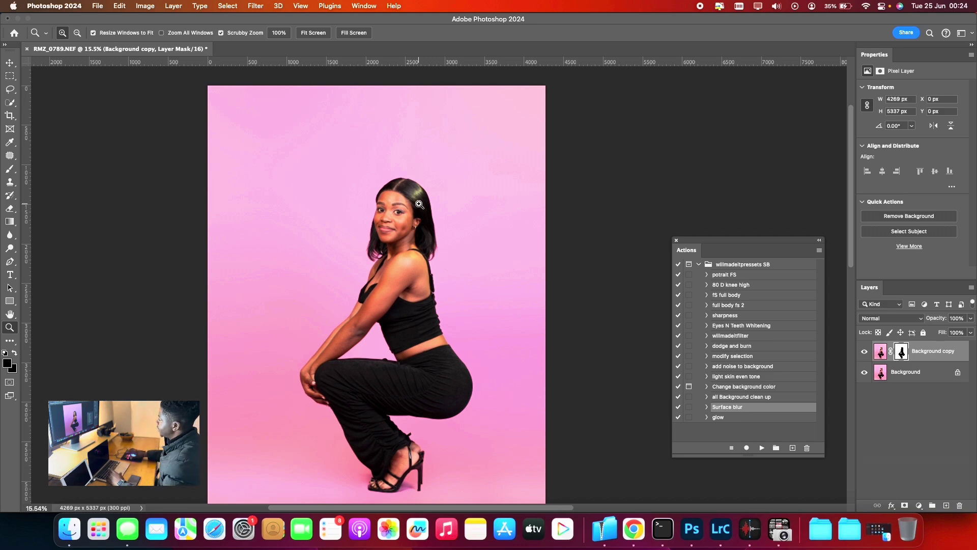
Flatten the image from the Layers panel menu, leaving a single Background layer.
right_click(926, 383)
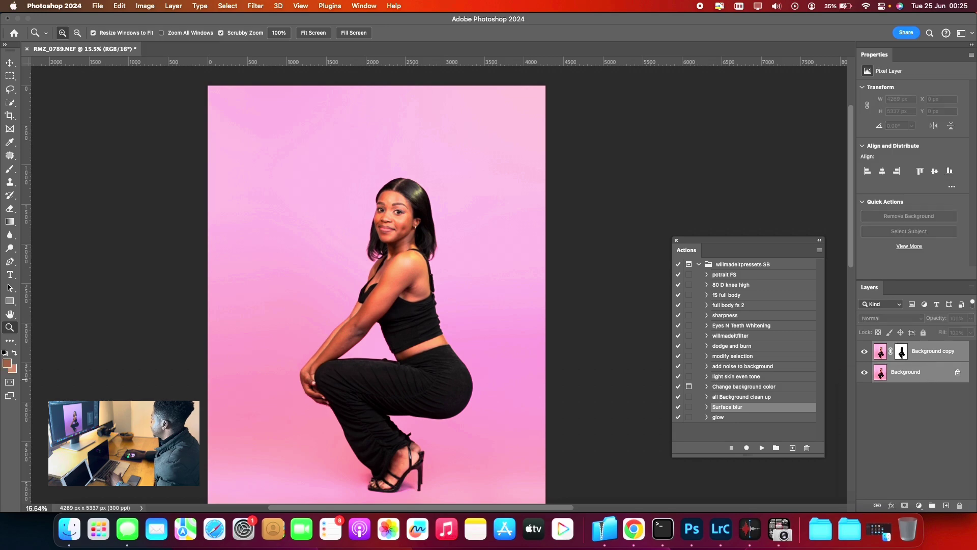
click(886, 480)
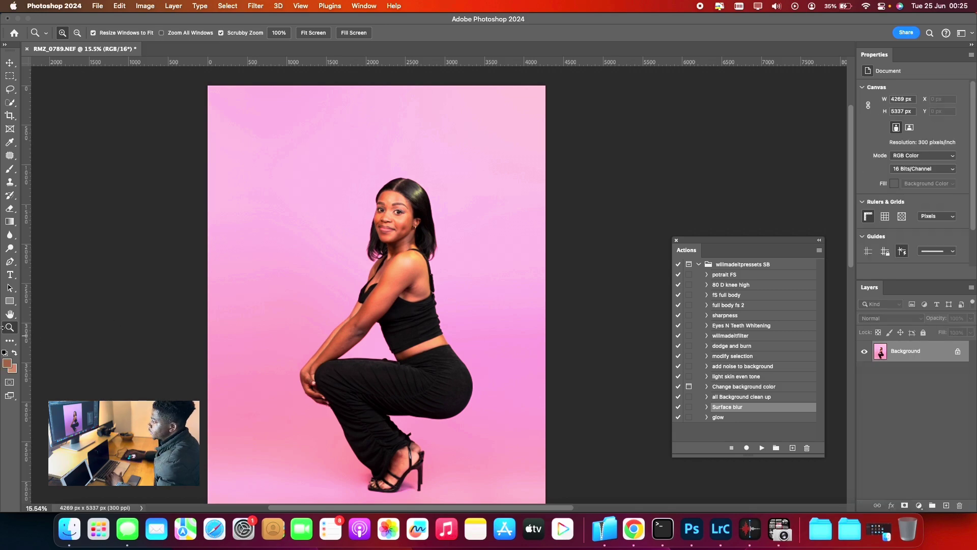
scroll(490, 200, down, 3)
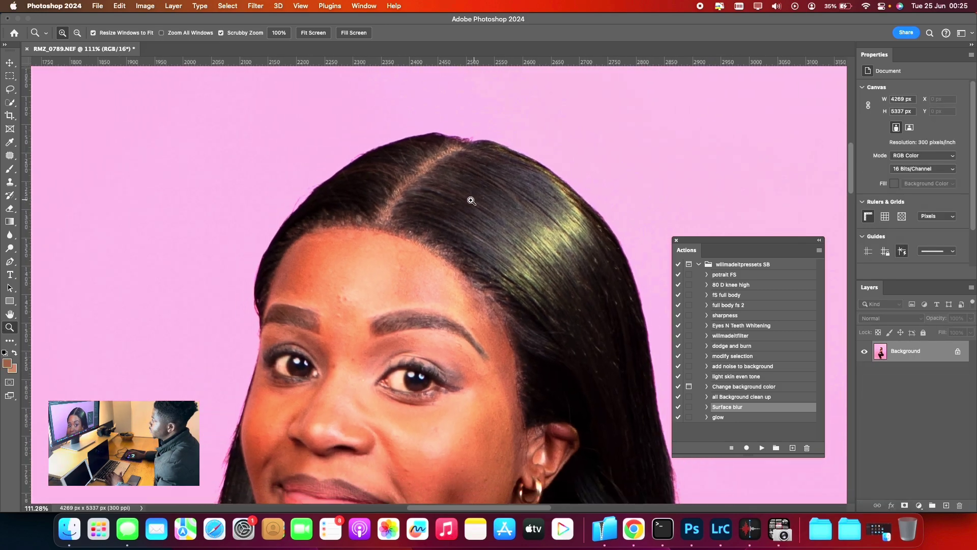
scroll(472, 201, down, 5)
scroll(385, 177, up, 4)
scroll(385, 177, down, 4)
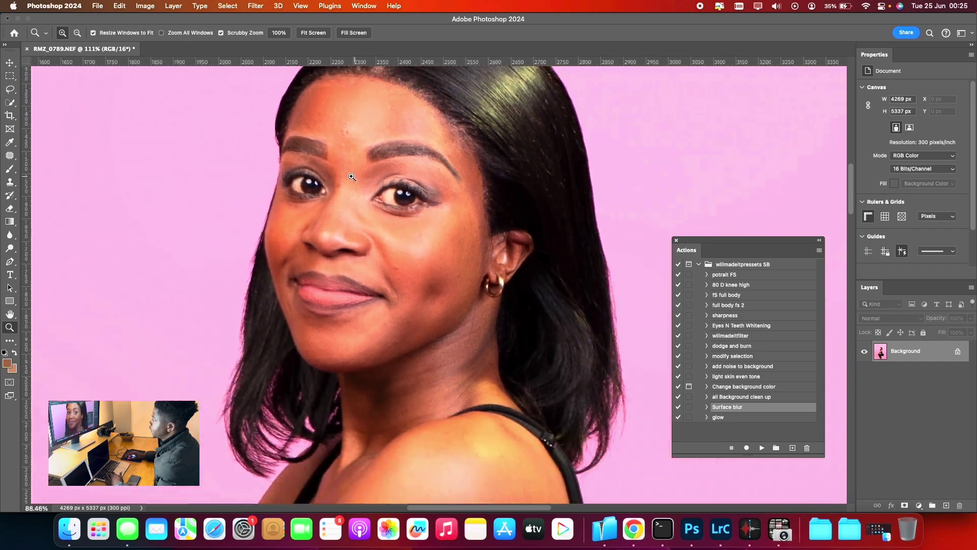
scroll(315, 168, up, 4)
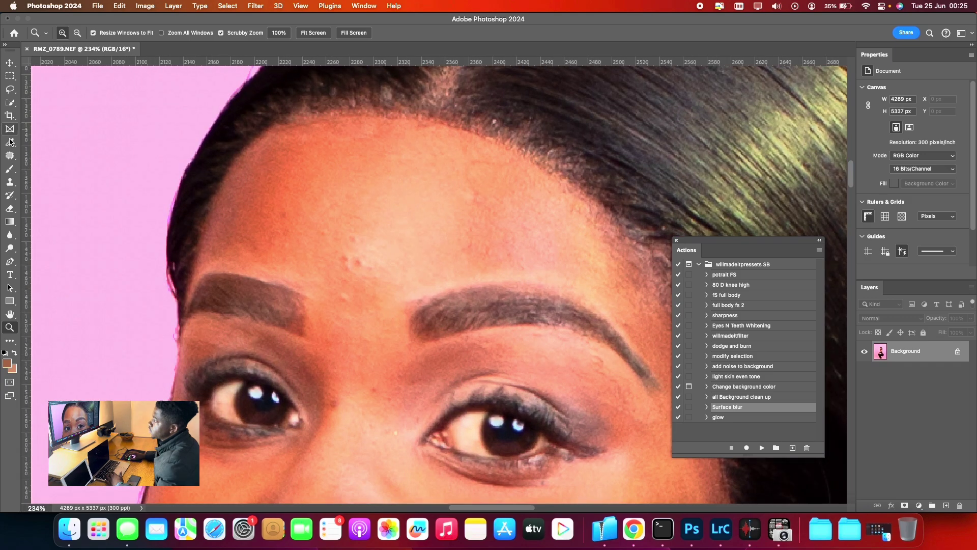
click(9, 155)
Switch to the Spot Healing Brush and set its hardness to 55%.
right_click(10, 156)
click(46, 158)
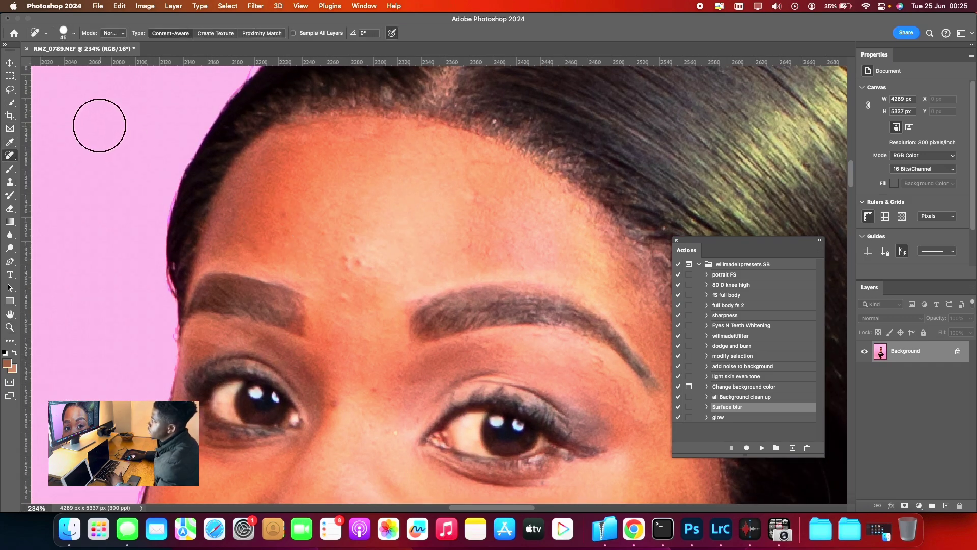
click(72, 32)
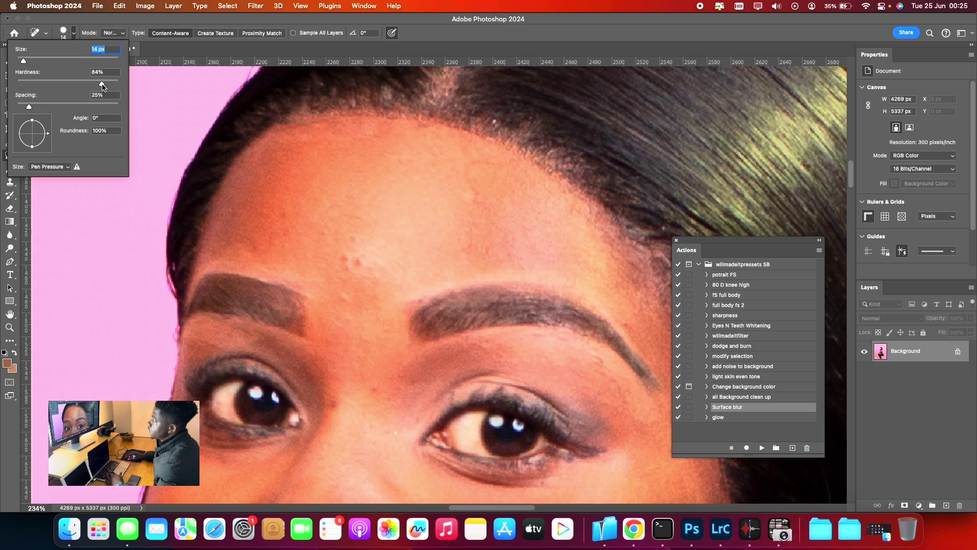
key(Tab)
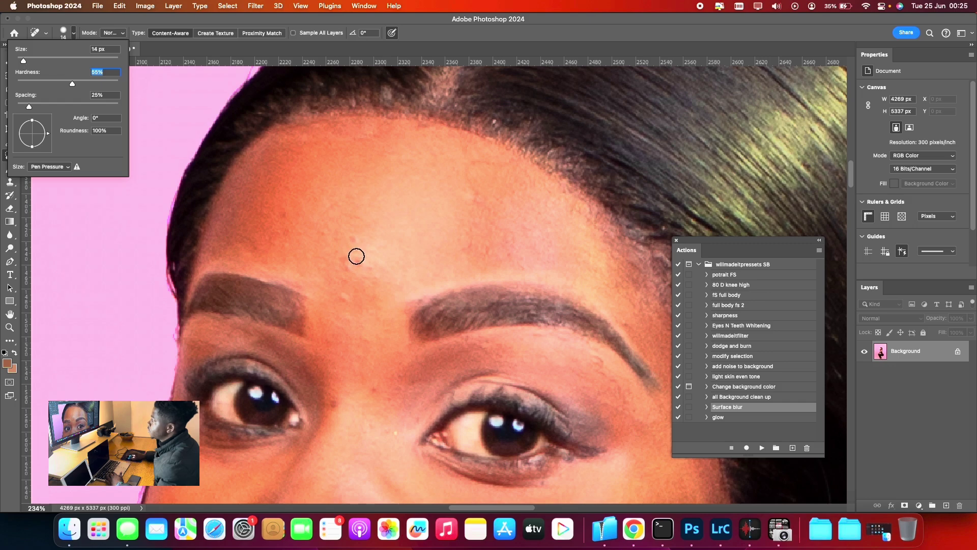
click(346, 260)
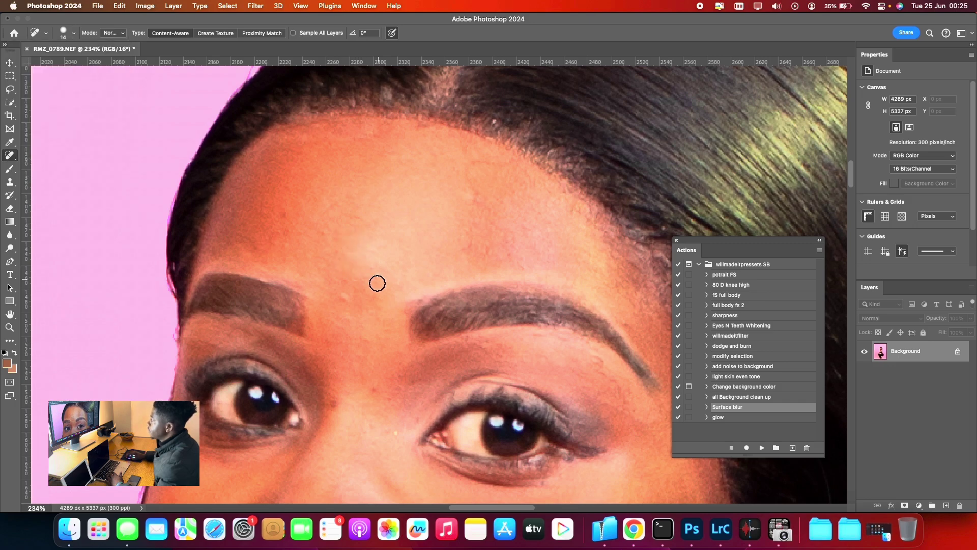
Spot-heal the blemishes on the forehead, between the eyes and on both cheeks.
click(347, 297)
click(323, 235)
click(290, 238)
scroll(407, 280, down, 5)
click(375, 302)
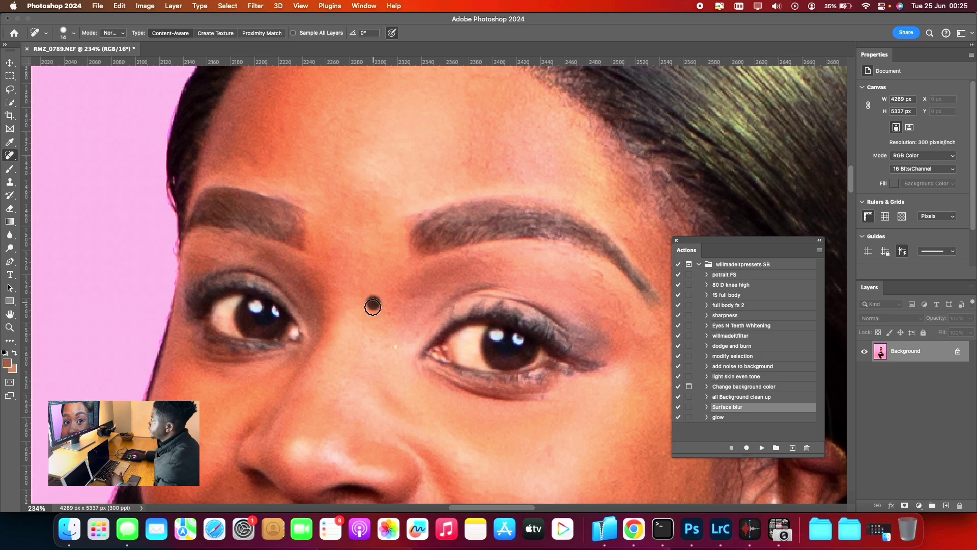
scroll(535, 357, down, 1)
mouse_move(564, 398)
mouse_down()
mouse_move(492, 403)
mouse_move(489, 430)
mouse_up()
scroll(524, 412, down, 3)
drag(460, 345, 452, 324)
scroll(589, 399, right, 2)
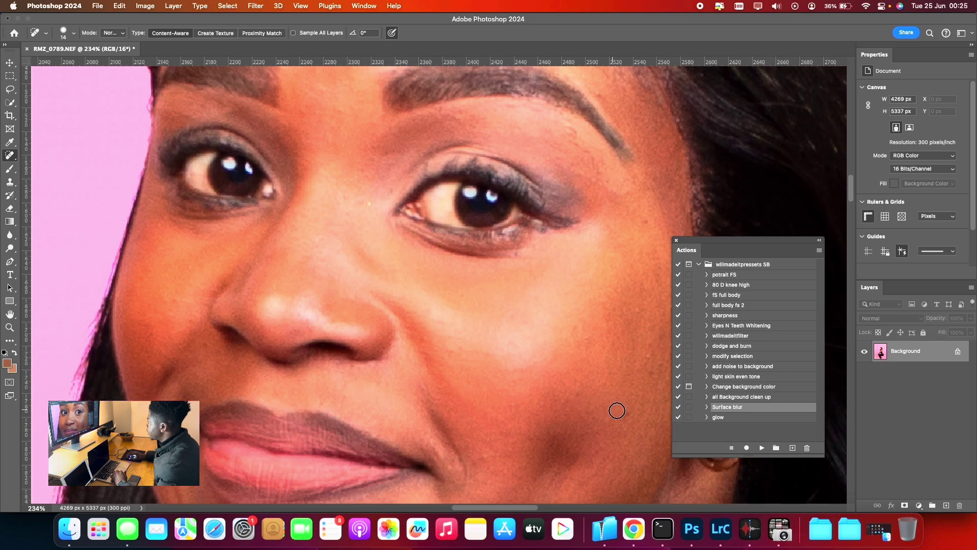
scroll(491, 412, down, 3)
click(171, 215)
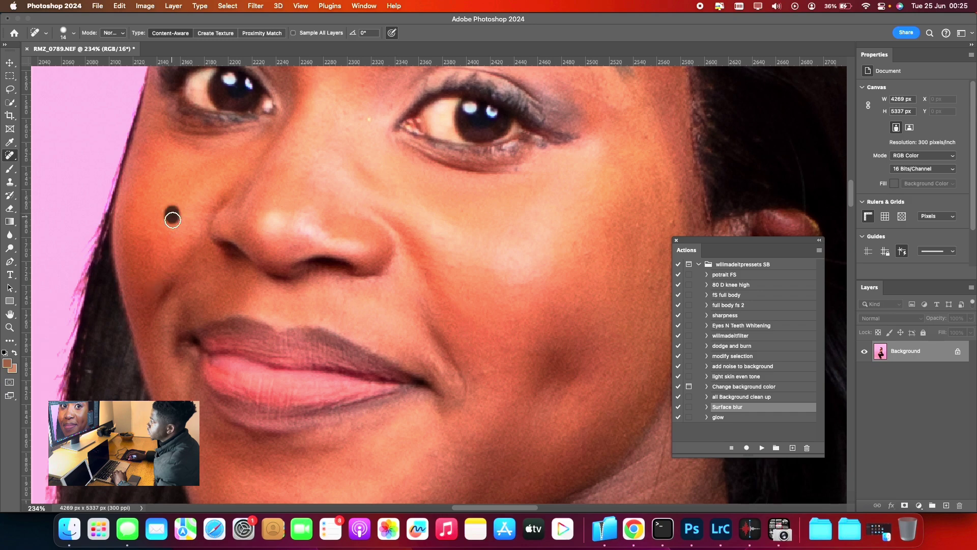
Heal another spot, then the stray strands and dark spot in the hair with a larger brush.
scroll(382, 255, up, 7)
scroll(373, 335, up, 3)
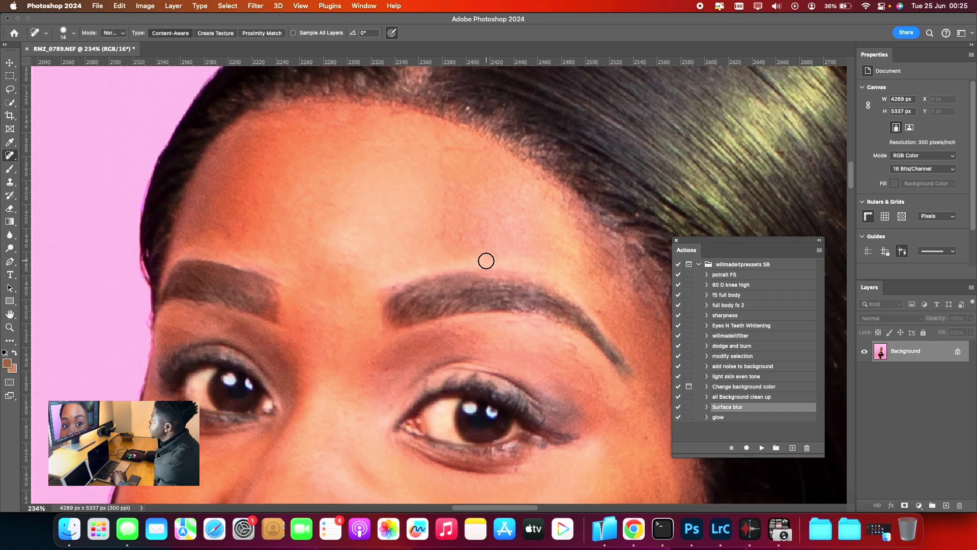
scroll(307, 200, up, 4)
scroll(308, 201, right, 2)
scroll(354, 184, up, 4)
scroll(355, 184, right, 5)
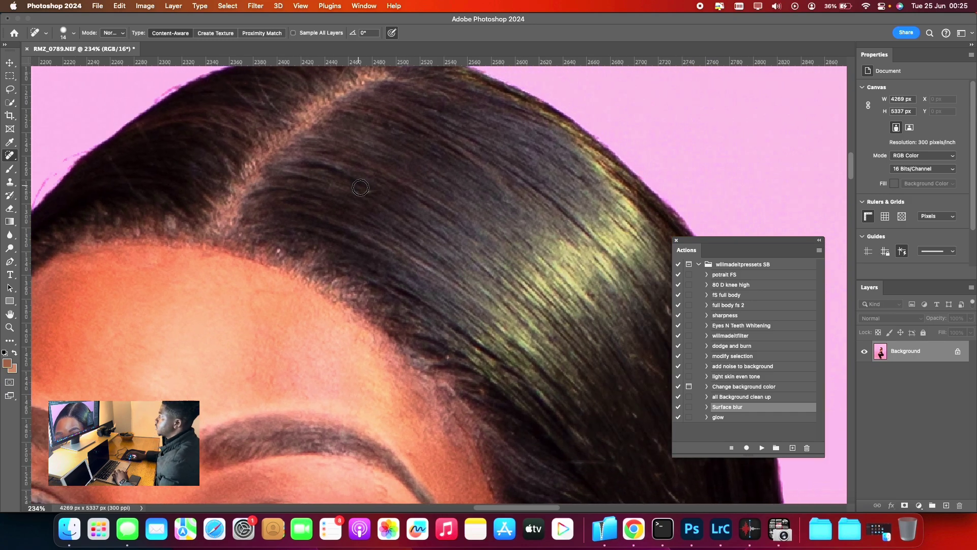
drag(190, 299, 258, 311)
scroll(258, 310, right, 5)
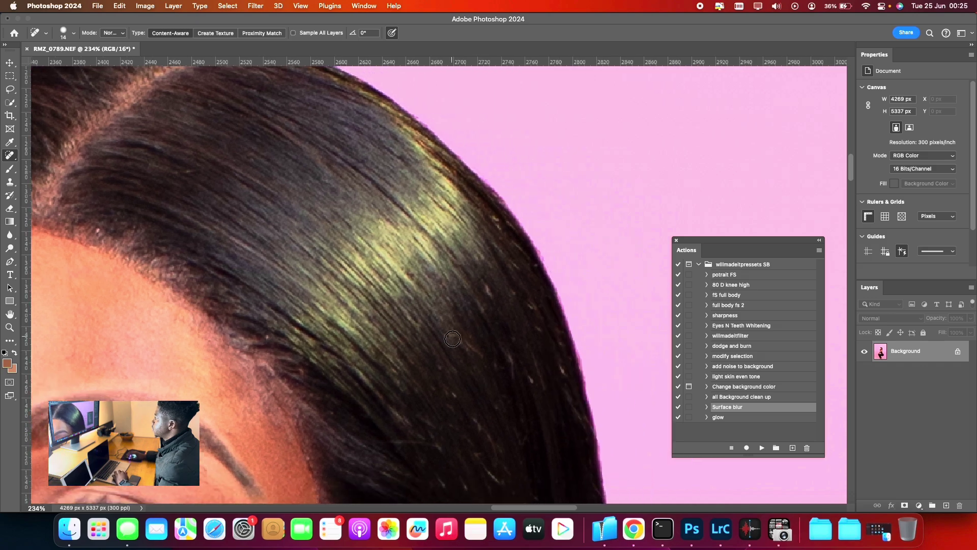
scroll(472, 294, up, 3)
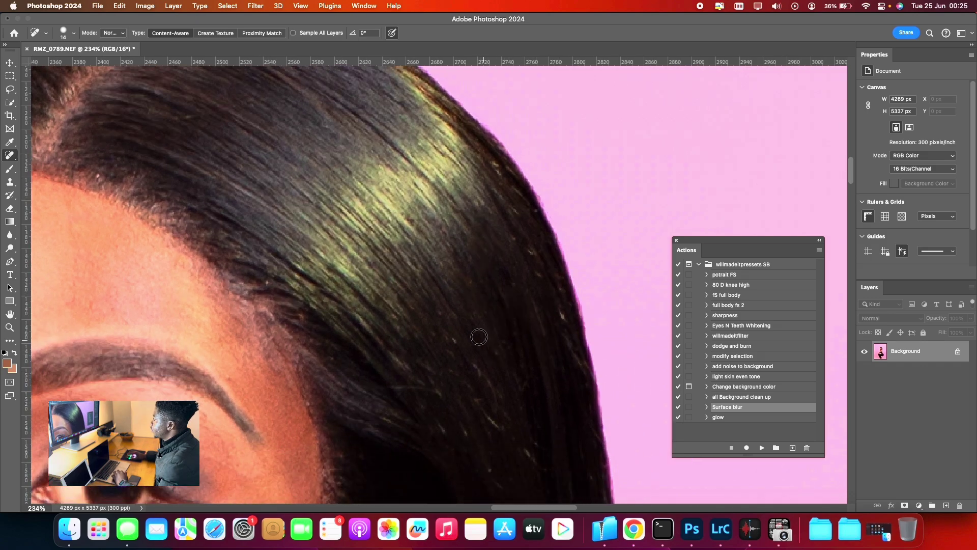
scroll(458, 336, up, 1)
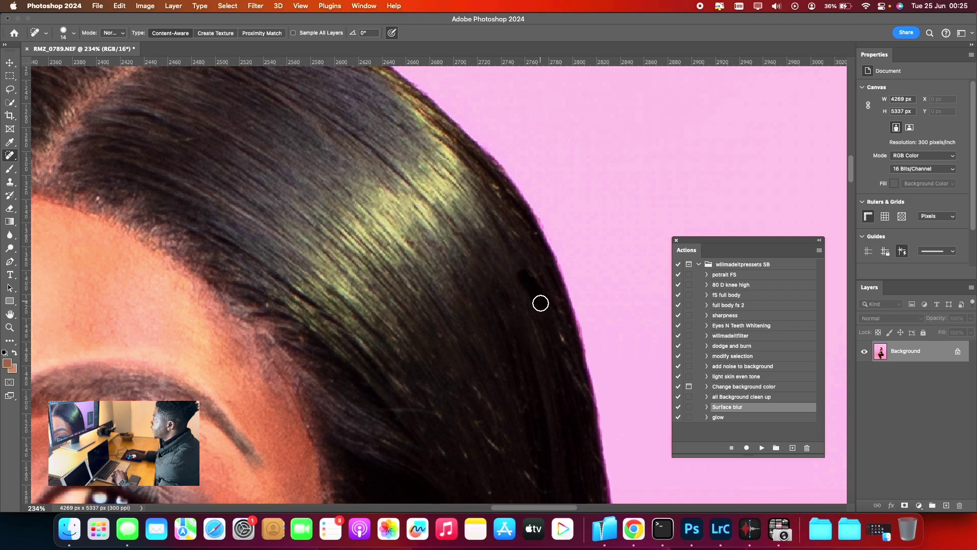
scroll(554, 353, down, 3)
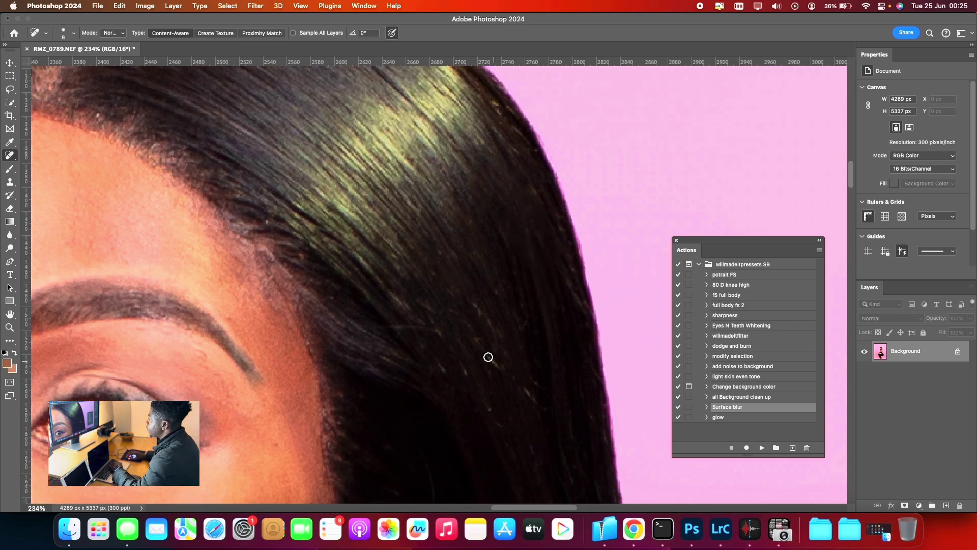
key(bracketright)
key(bracketright)
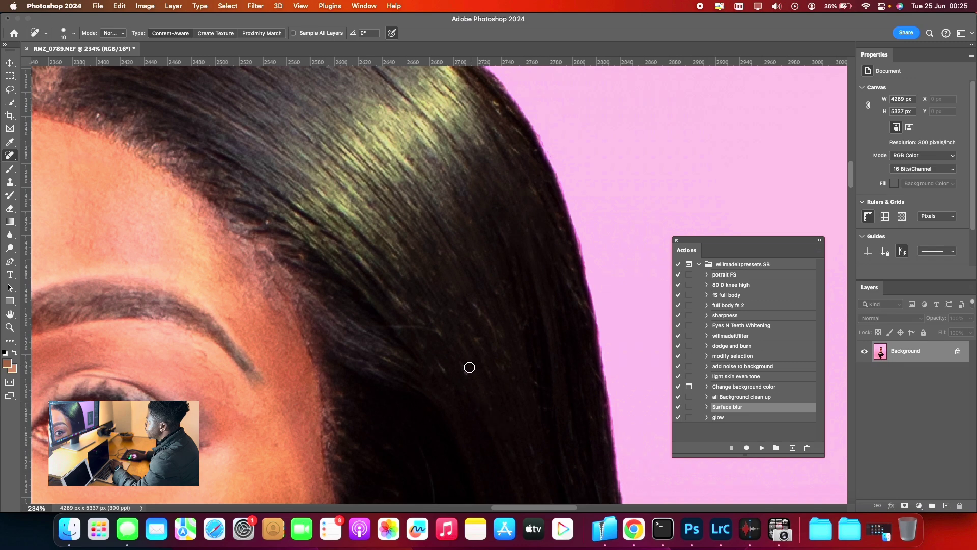
drag(399, 324, 456, 341)
Heal the stray hairs along the hair edge, resizing the brush with [ and ].
key(bracketright)
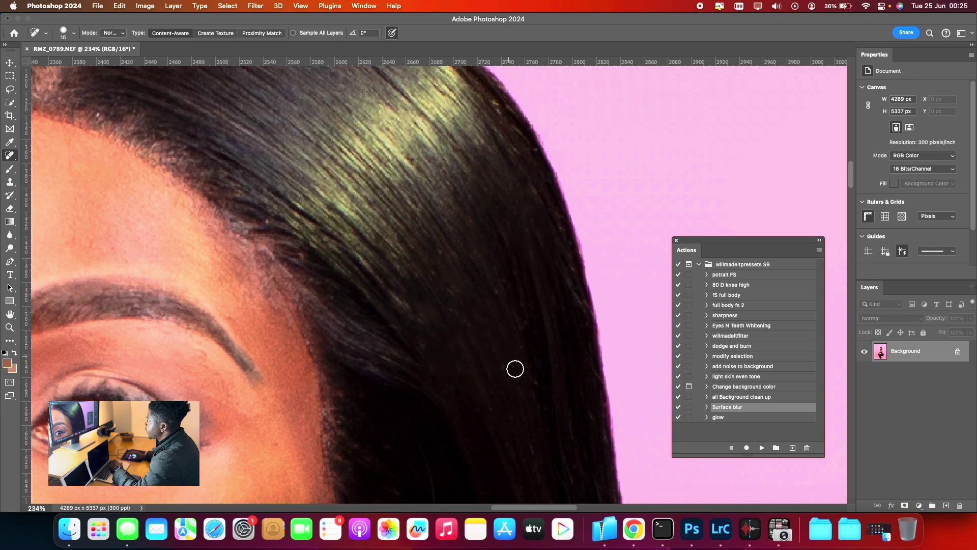
scroll(557, 361, down, 2)
key(bracketleft)
scroll(567, 210, down, 4)
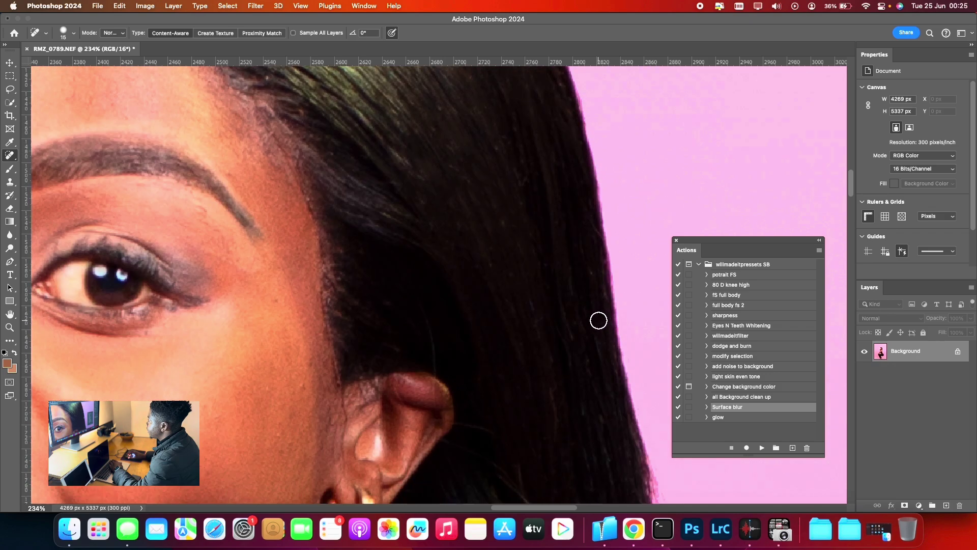
scroll(547, 345, up, 1)
key(bracketright)
key(bracketright)
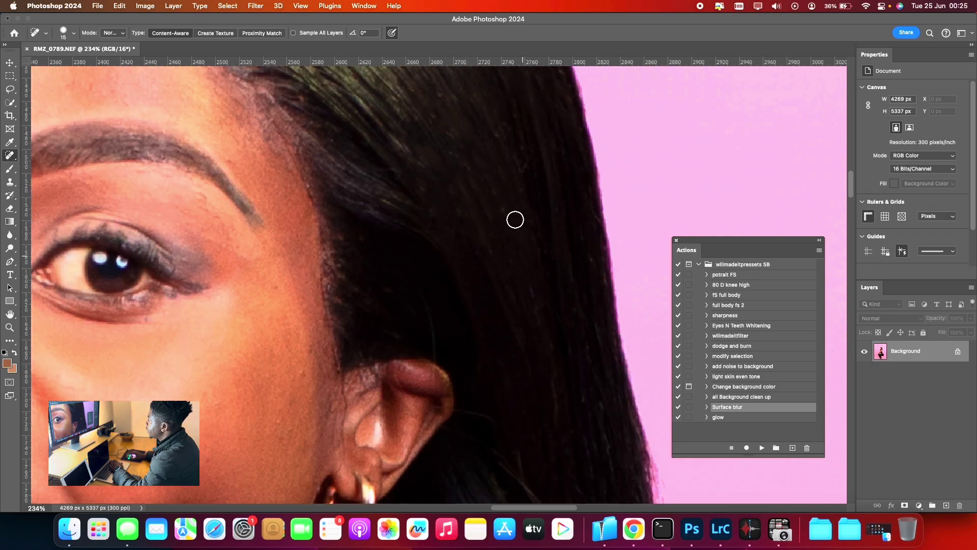
drag(517, 284, 481, 233)
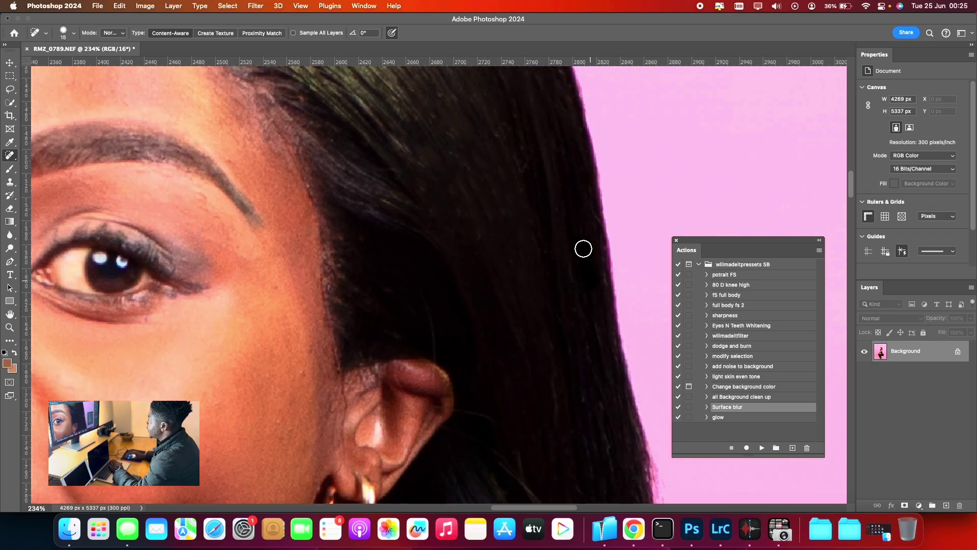
scroll(578, 326, down, 6)
key(bracketleft)
key(bracketright)
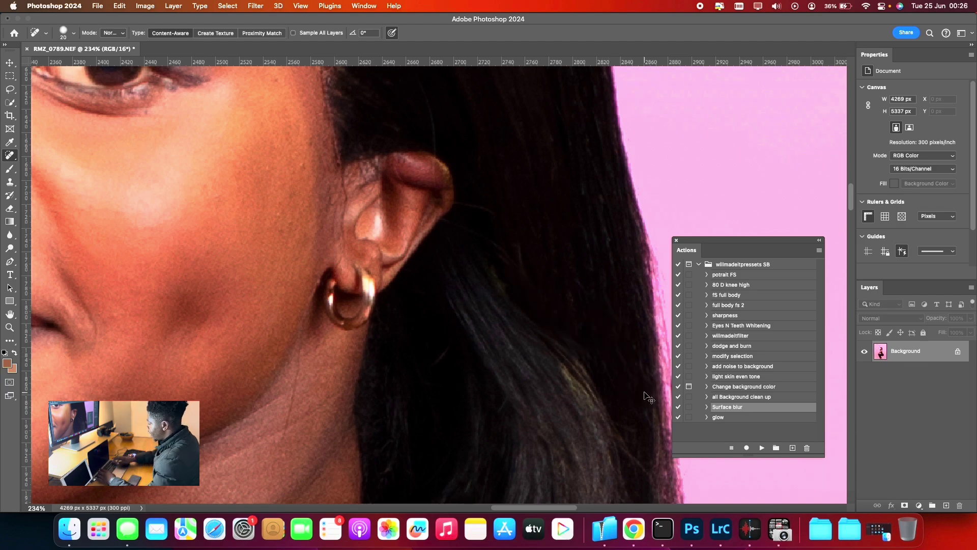
key(super+minus)
key(super+minus)
key(super+minus)
key(super+minus)
key(super+minus)
key(super+minus)
Zoom in on her face and spot-heal the dark mark on her neck.
scroll(308, 275, down, 3)
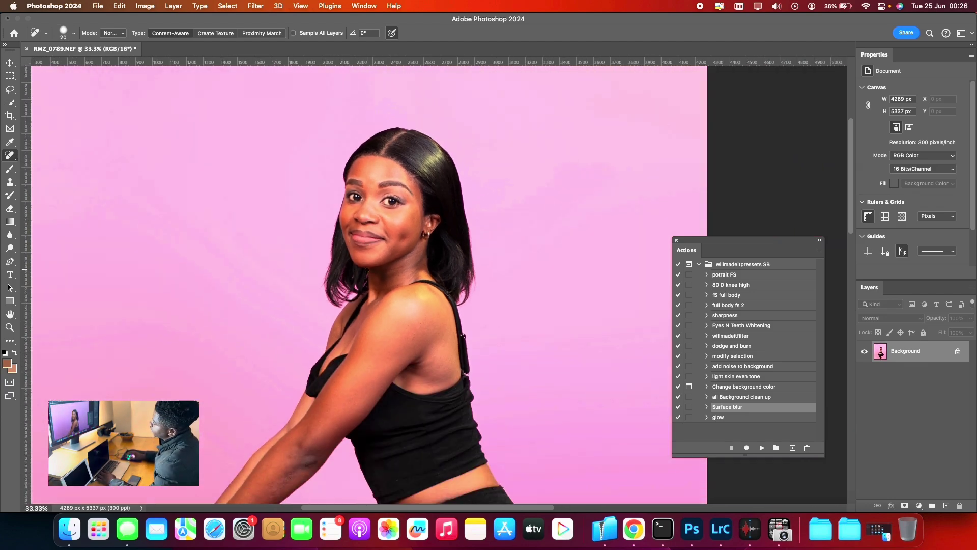
scroll(269, 279, down, 10)
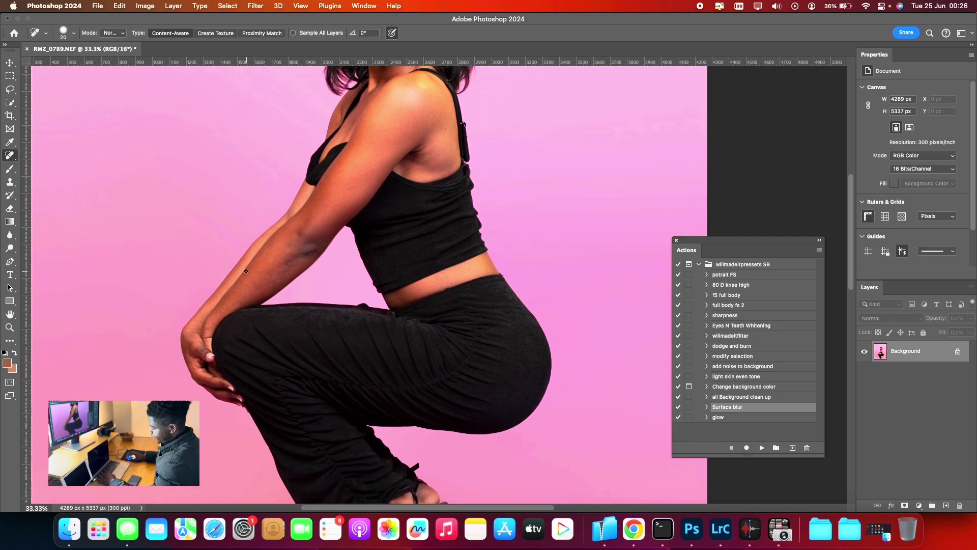
key(super+minus)
key(super+minus)
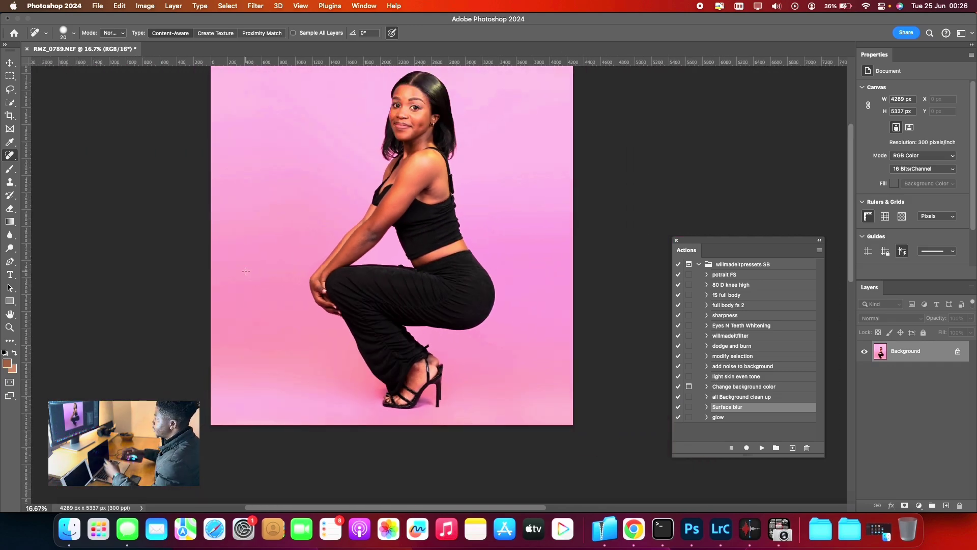
click(10, 327)
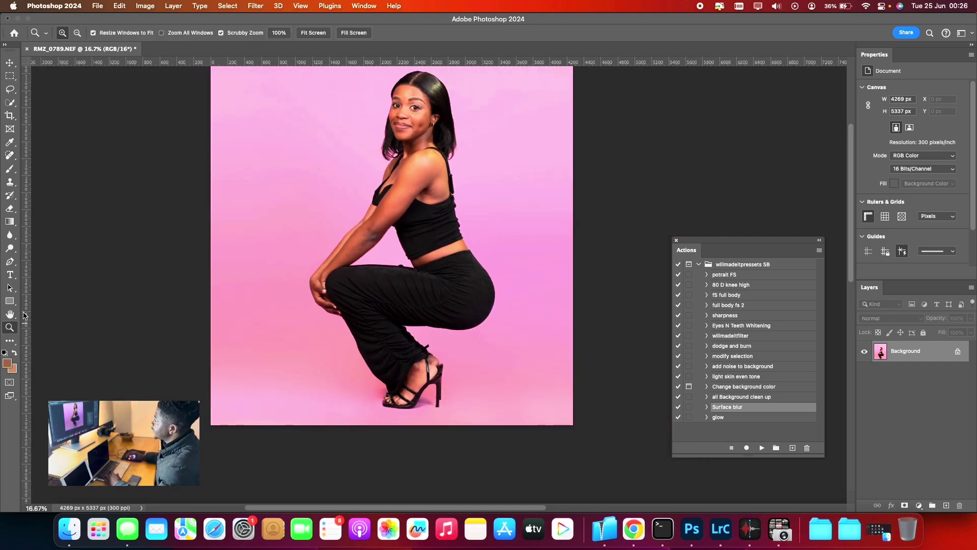
drag(415, 101, 265, 206)
scroll(265, 206, up, 2)
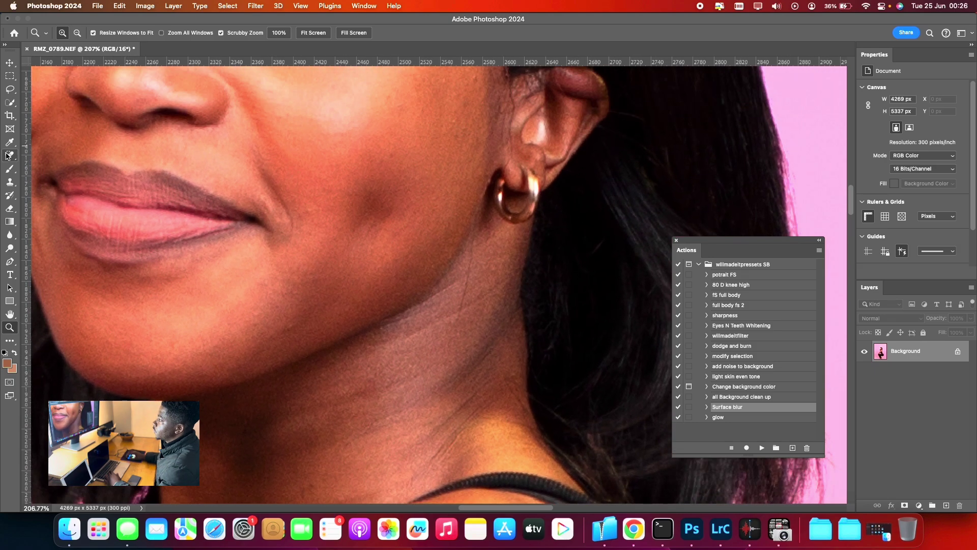
key(j)
drag(469, 248, 461, 323)
Heal the stray hairs across the crown and parting with a smaller brush.
scroll(476, 306, up, 3)
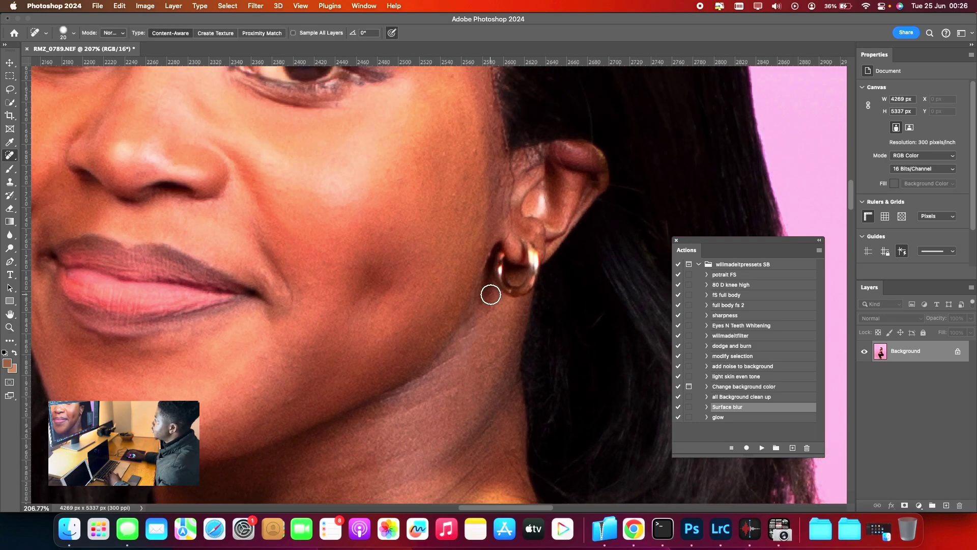
scroll(507, 244, up, 4)
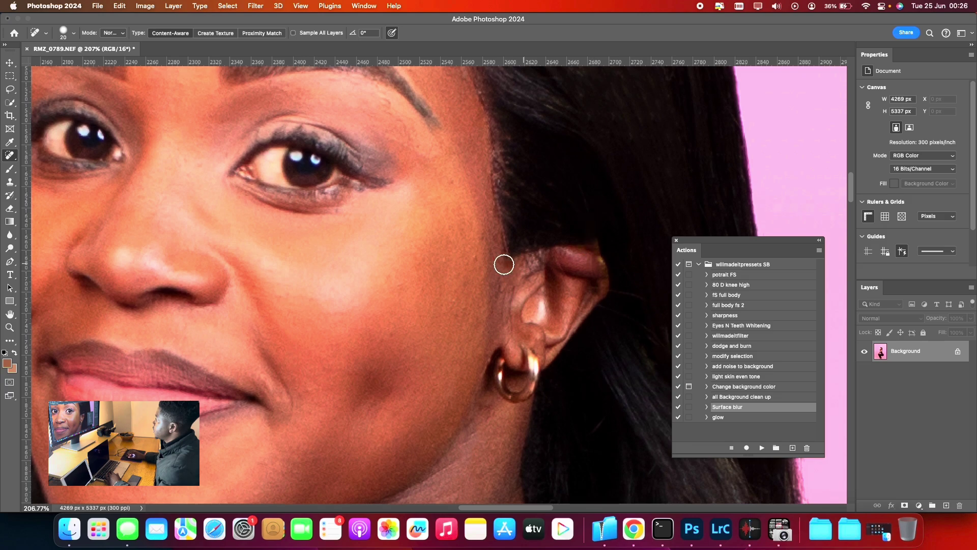
scroll(550, 208, up, 5)
scroll(509, 184, up, 10)
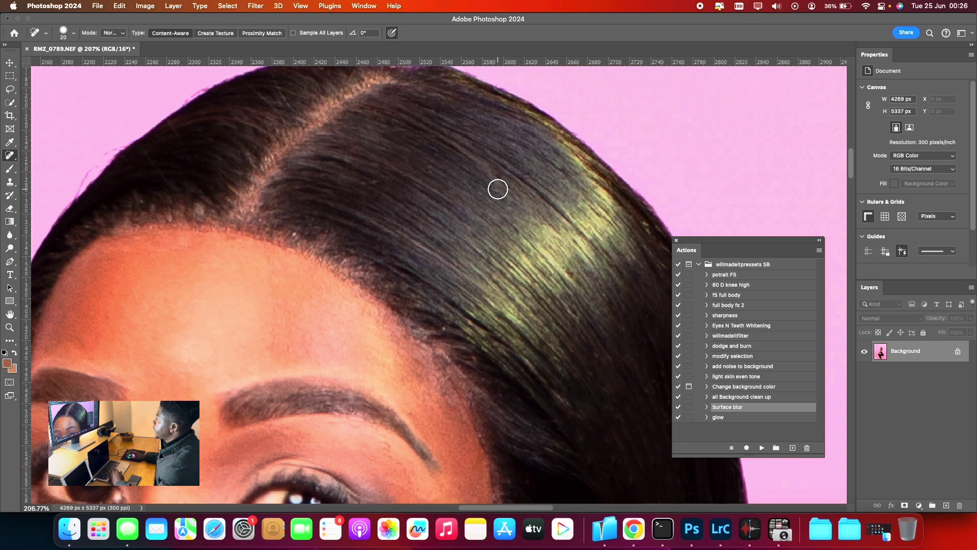
key(bracketleft)
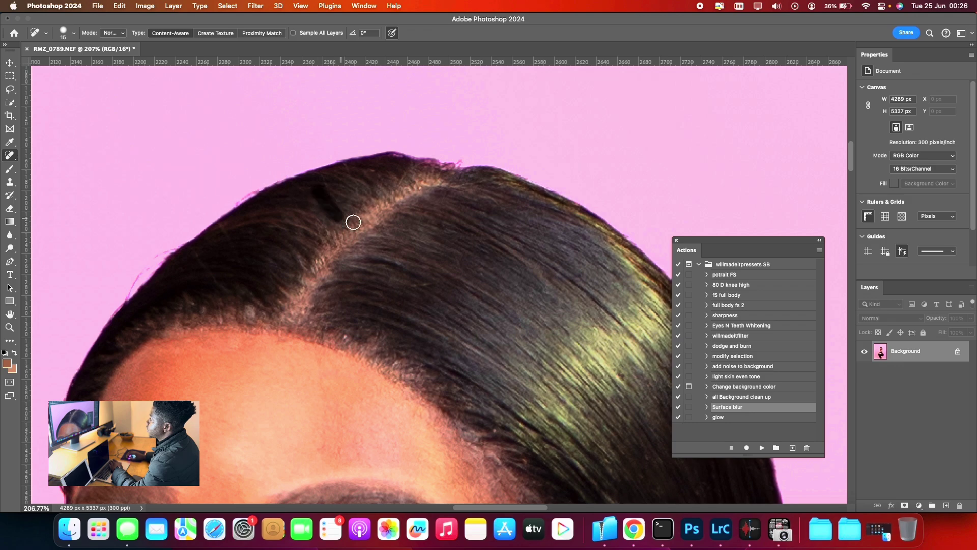
key(bracketleft)
drag(398, 283, 486, 280)
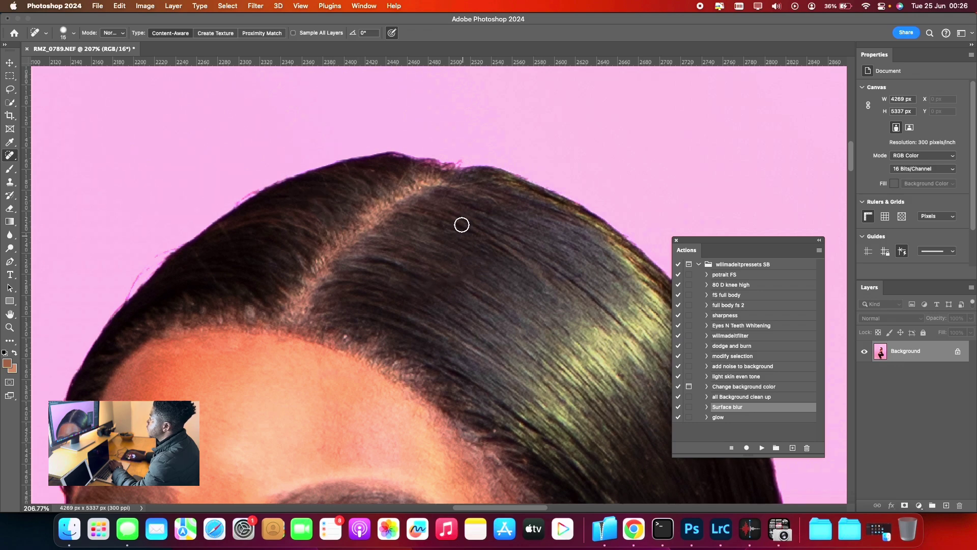
key(bracketright)
key(bracketright)
scroll(601, 244, down, 2)
drag(639, 237, 594, 237)
scroll(541, 247, down, 4)
scroll(565, 257, up, 3)
key(bracketleft)
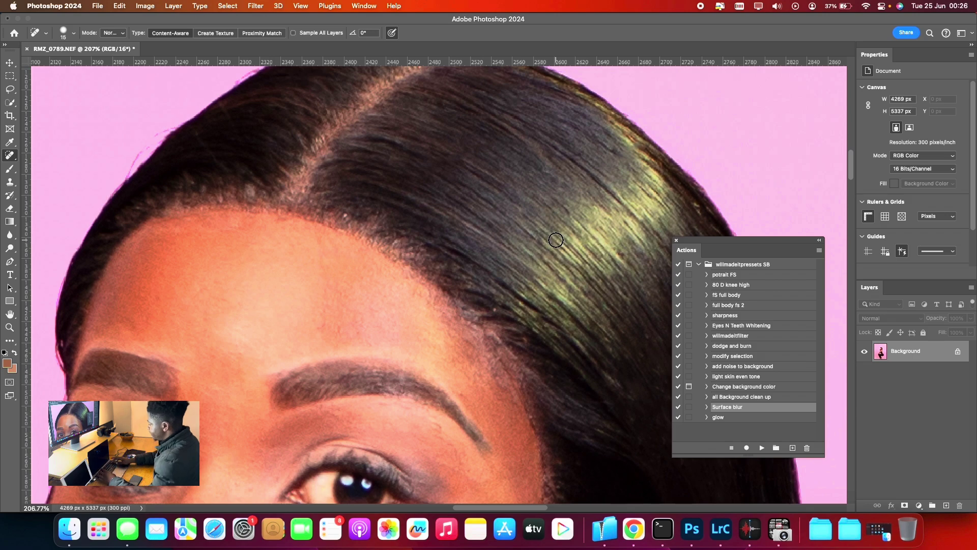
Zoom out until the full figure fits in view.
key(super+minus)
key(super+minus)
key(super+minus)
key(super+minus)
key(super+minus)
key(super+minus)
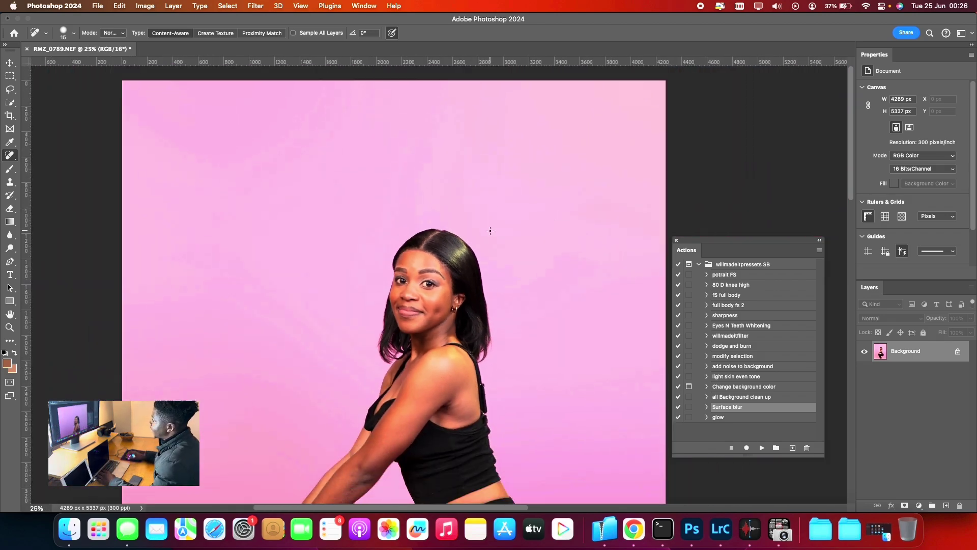
scroll(490, 231, down, 5)
key(super+minus)
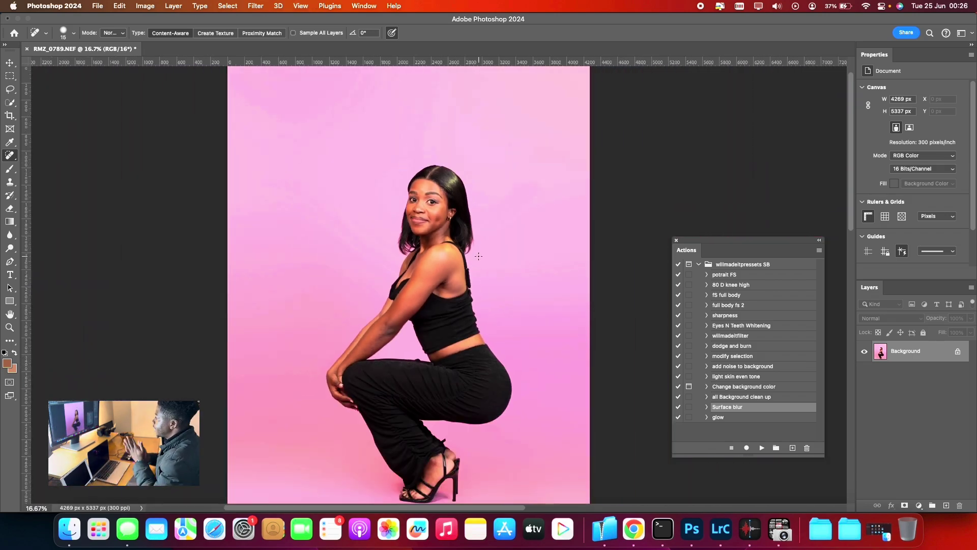
scroll(546, 251, down, 2)
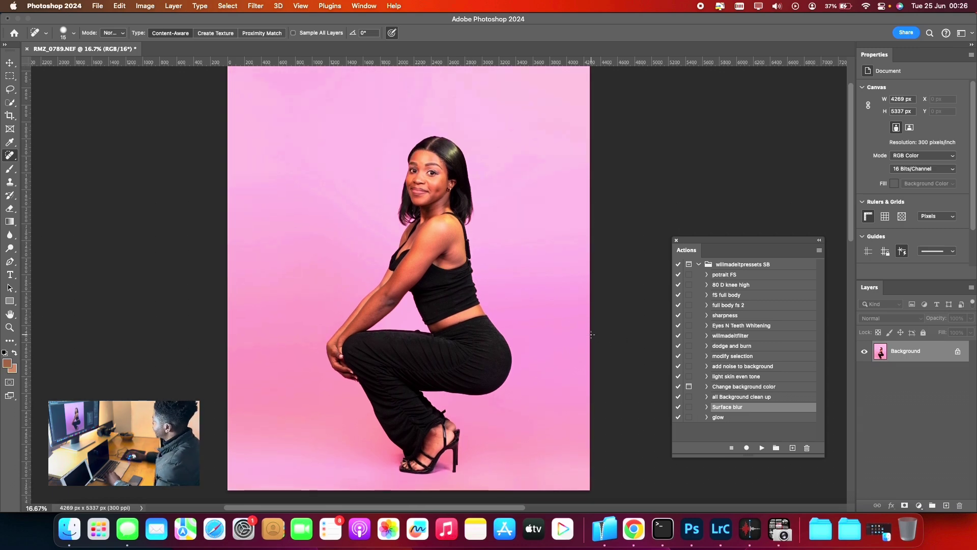
Rename the '80 D knee high' action to 'knee high FS'.
click(730, 286)
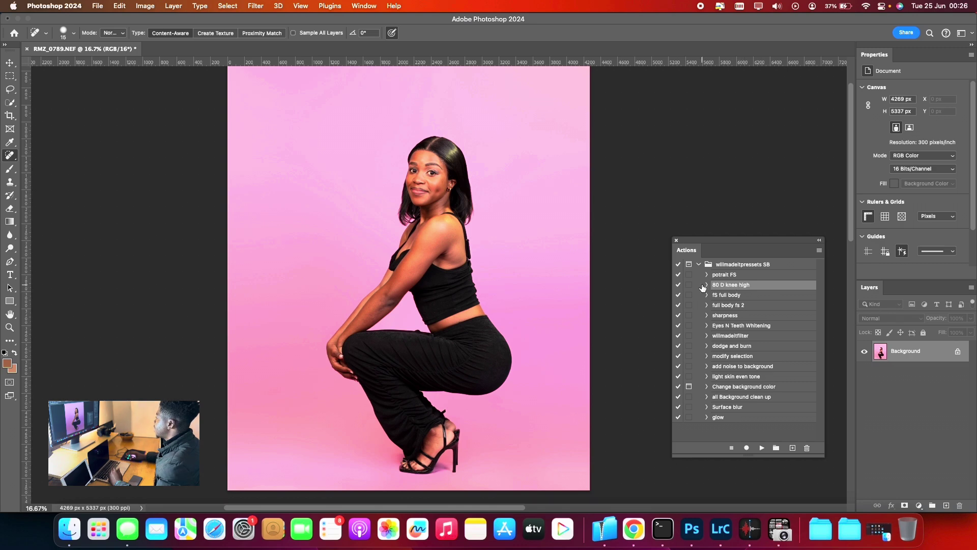
double_click(746, 286)
key(BackSpace)
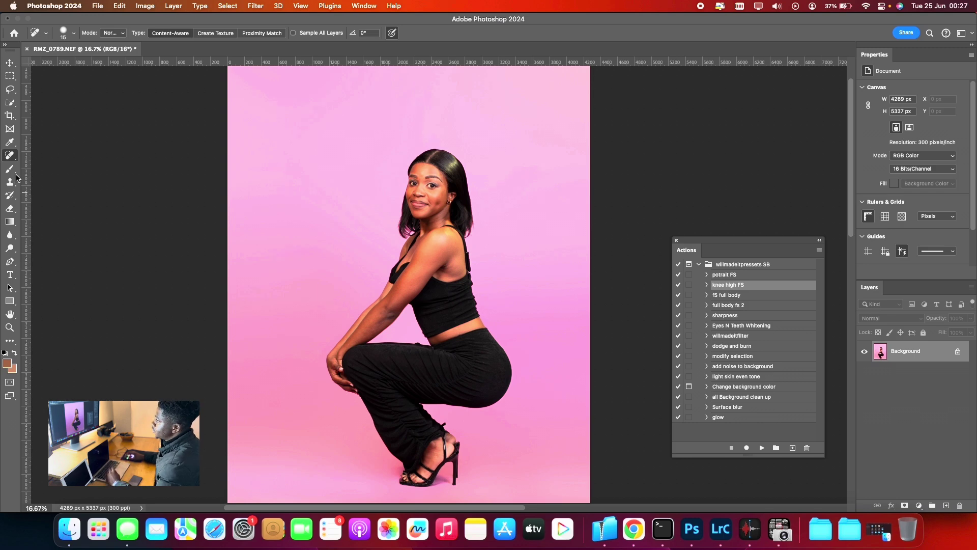
click(10, 76)
scroll(282, 139, down, 1)
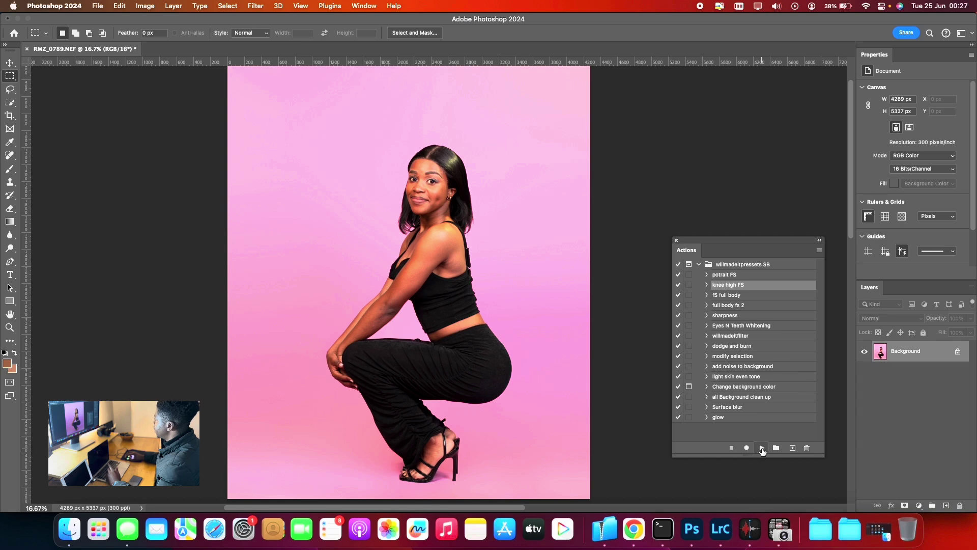
Run the knee high FS action, then zoom in on her forehead and brows.
click(762, 448)
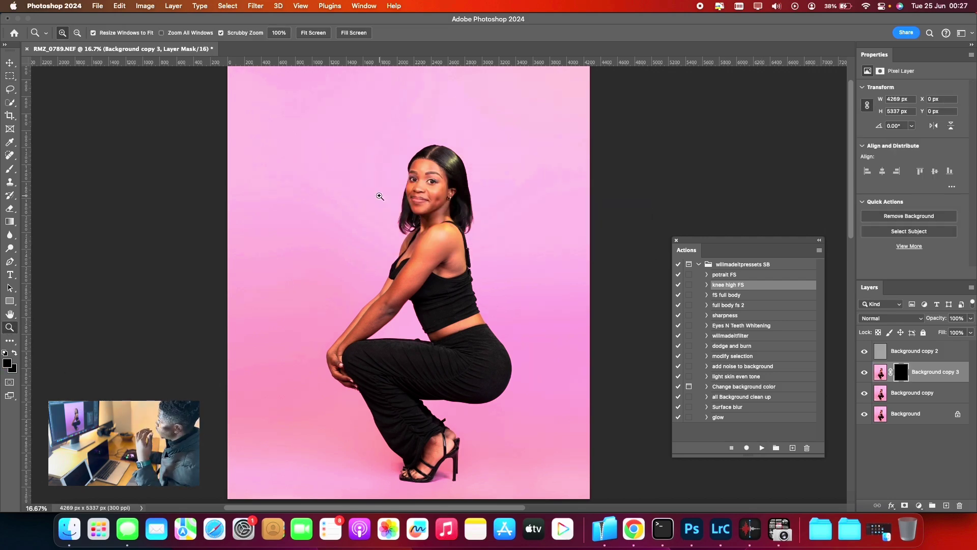
drag(410, 168, 466, 179)
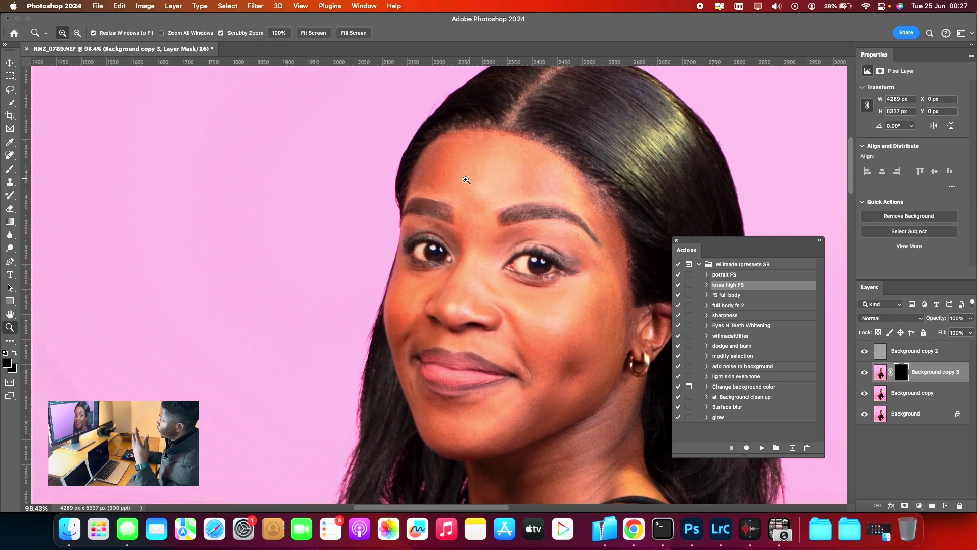
drag(542, 165, 449, 157)
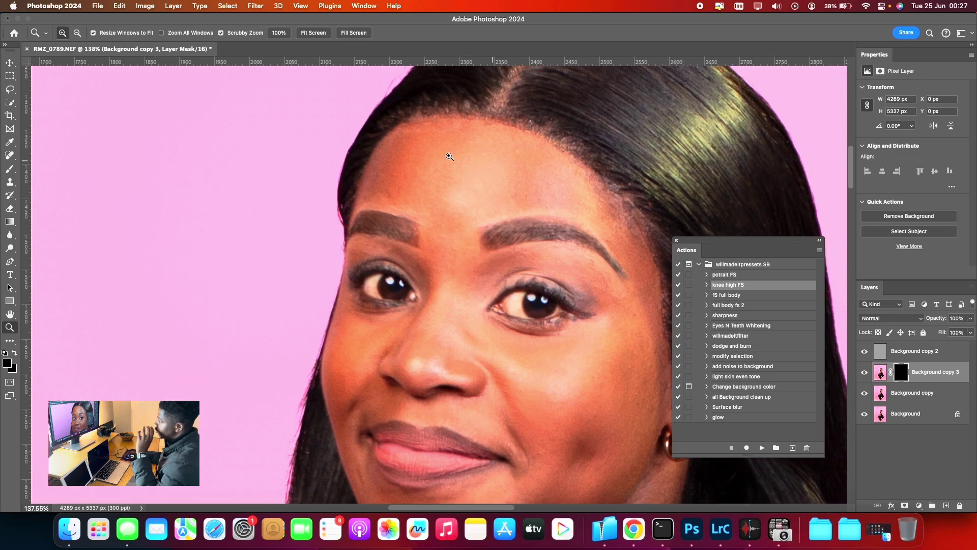
click(9, 168)
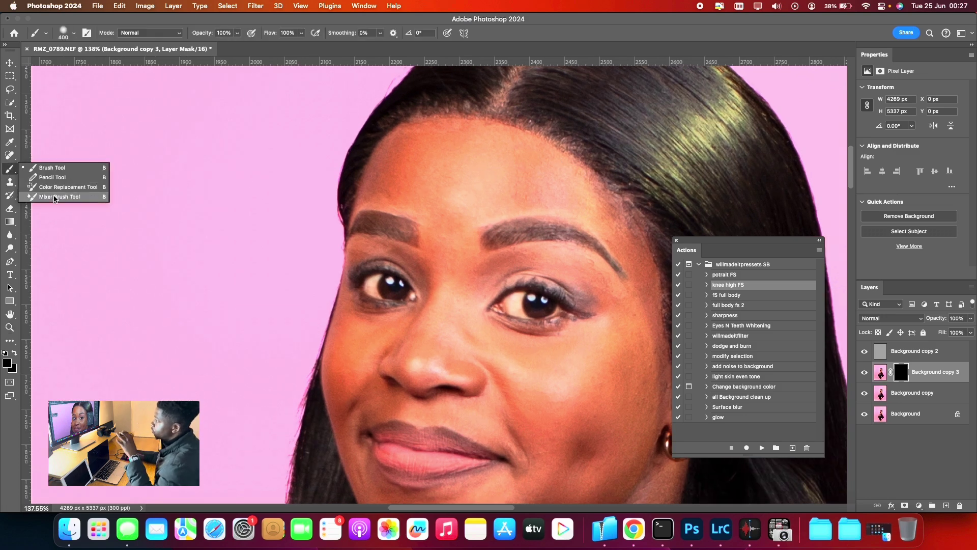
Choose the Mixer Brush (41% wet, 39% load, 10% mix, 20% flow) and cancel the Color Picker.
click(53, 197)
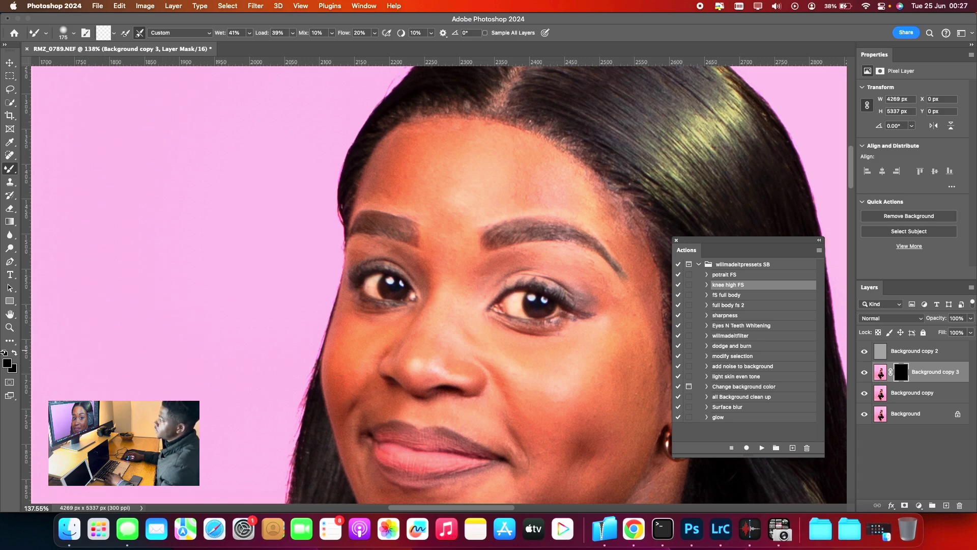
click(7, 363)
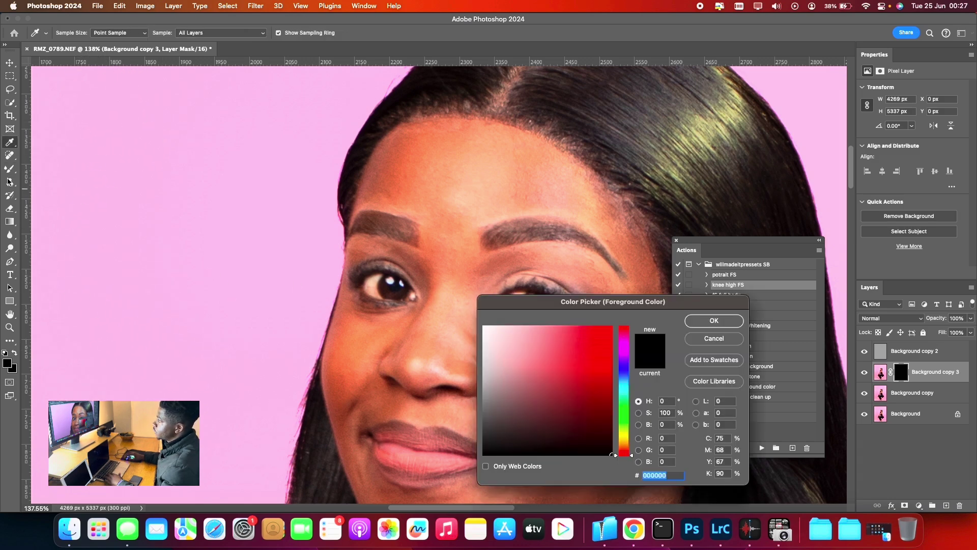
click(698, 340)
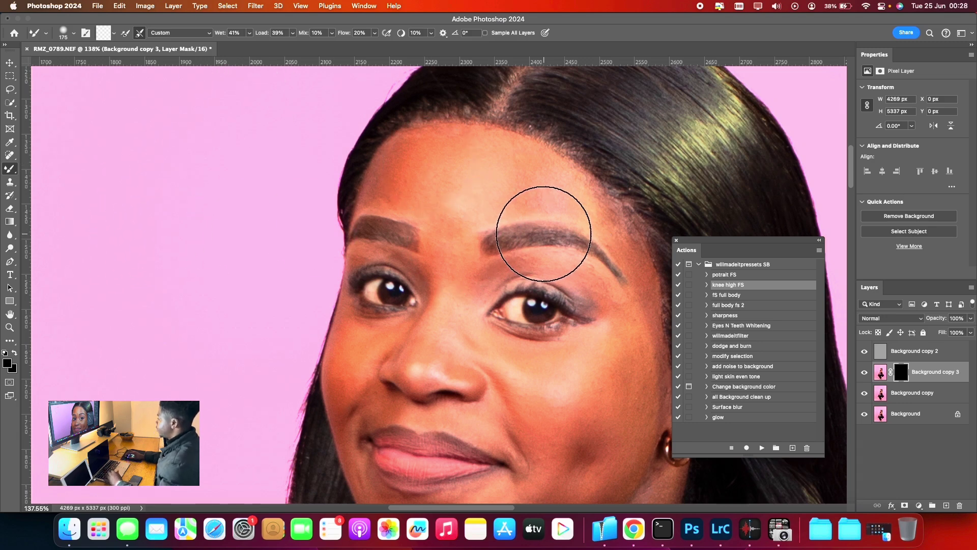
Select the Background copy layer and size the mixer brush for blending between the brows.
click(908, 393)
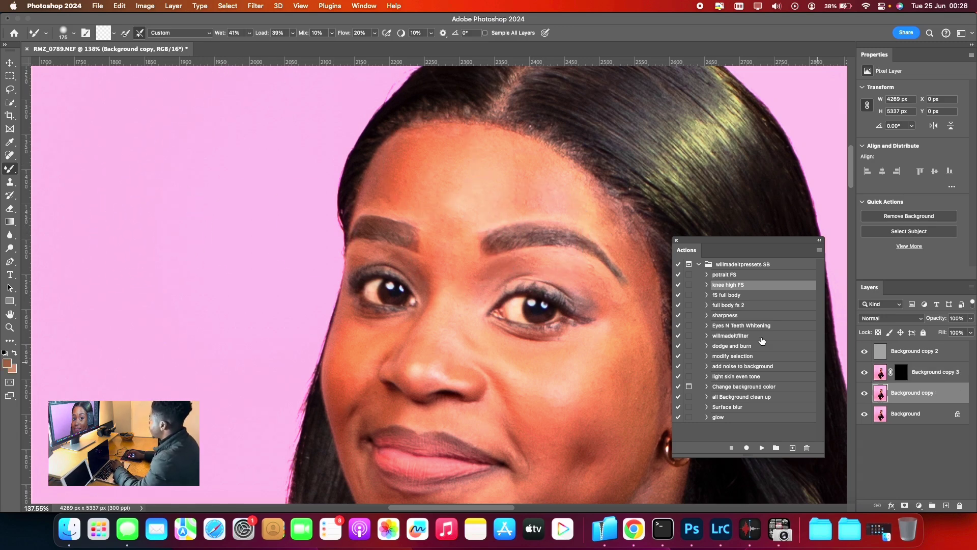
scroll(475, 217, up, 5)
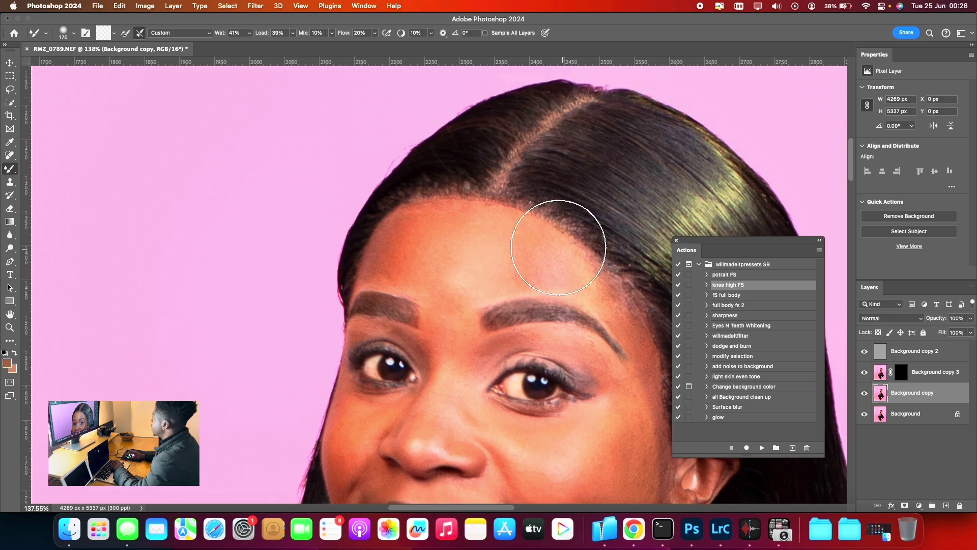
key(bracketleft)
key(bracketleft)
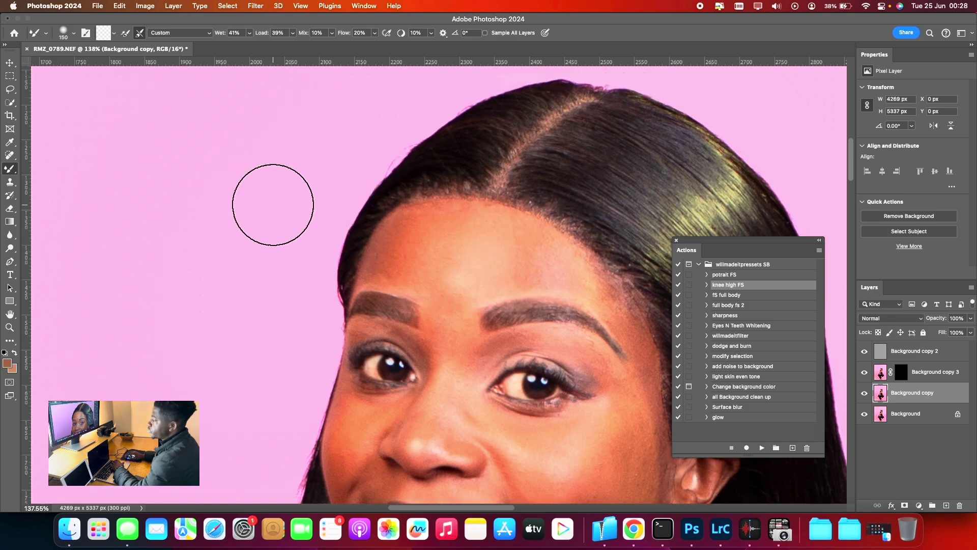
key(bracketleft)
key(bracketleft)
key(bracketleft)
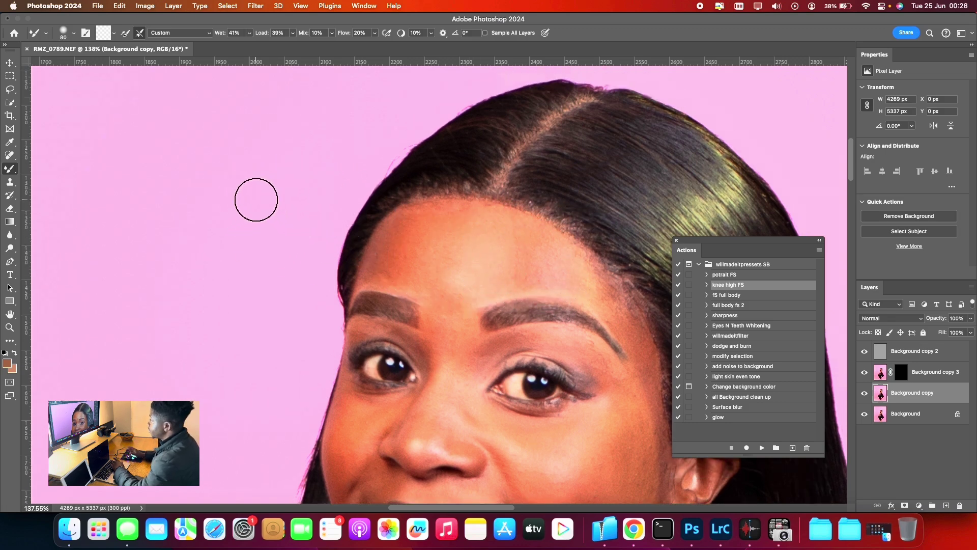
key(bracketright)
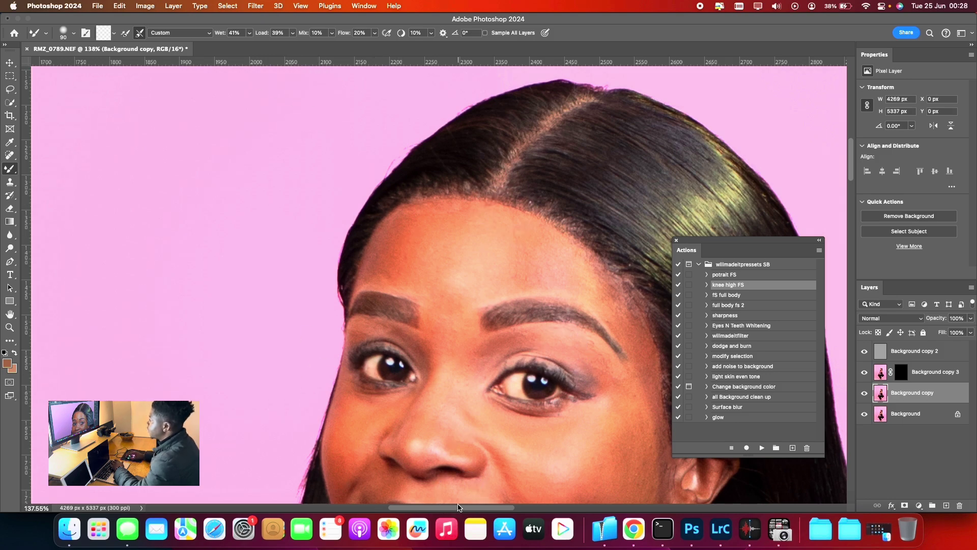
scroll(459, 508, left, 10)
scroll(460, 504, right, 12)
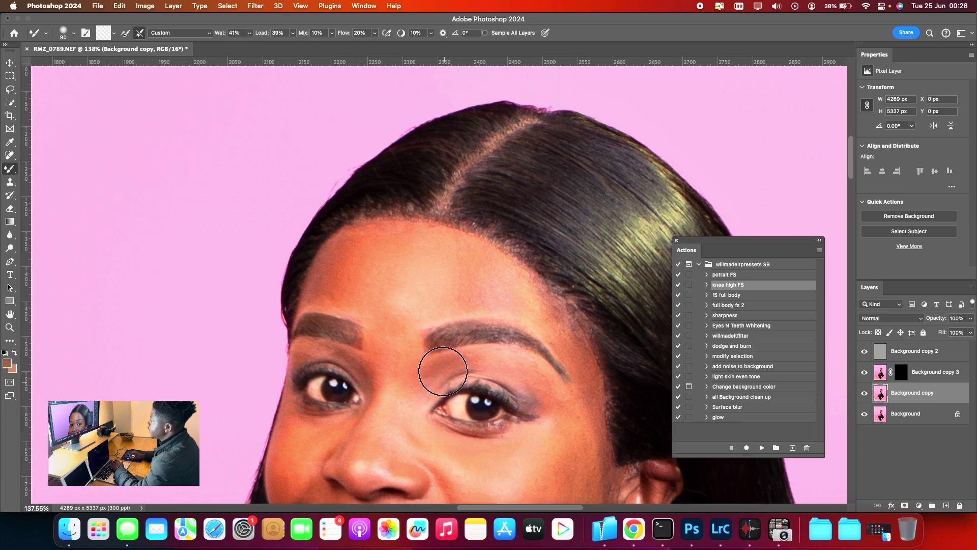
Blend the forehead and cheek skin, switching the brush between sizes 150 and 100.
key(bracketright)
key(bracketright)
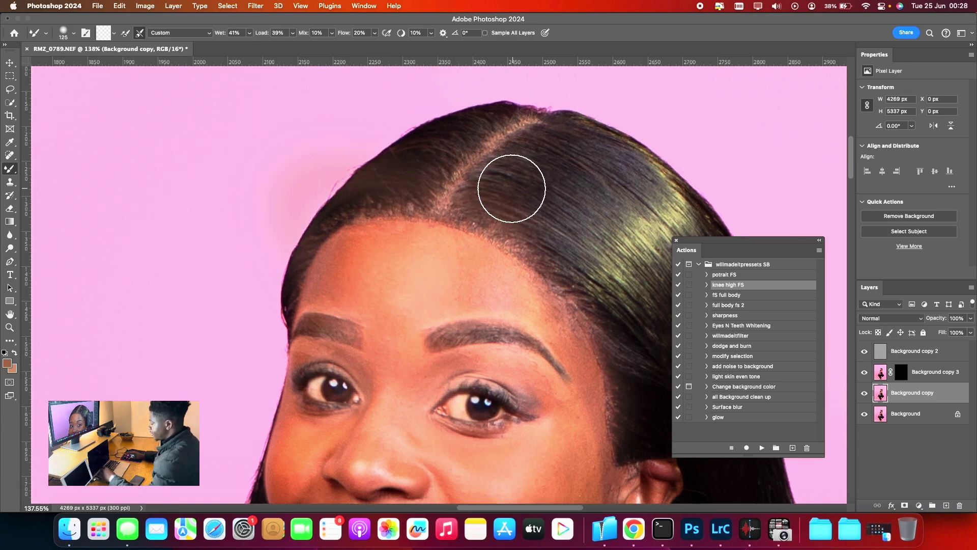
key(bracketright)
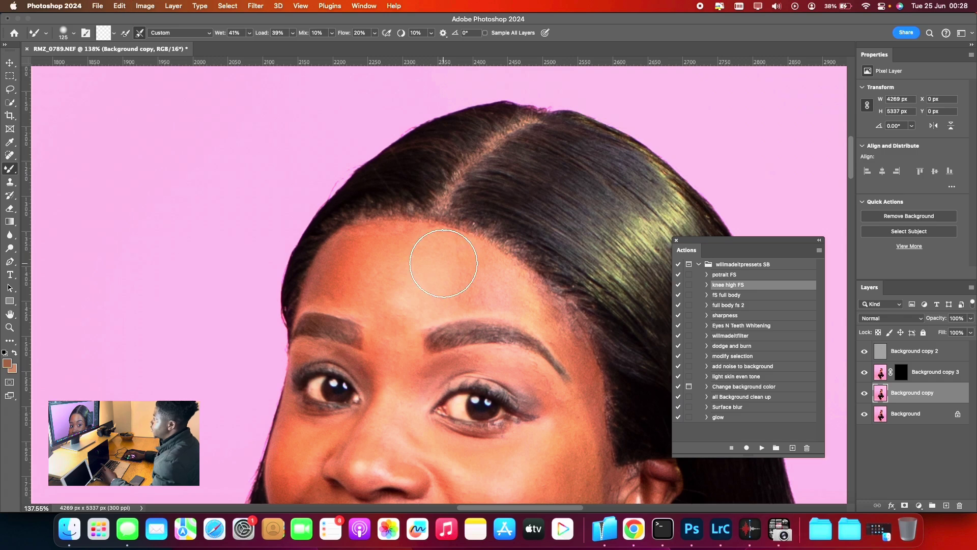
key(bracketleft)
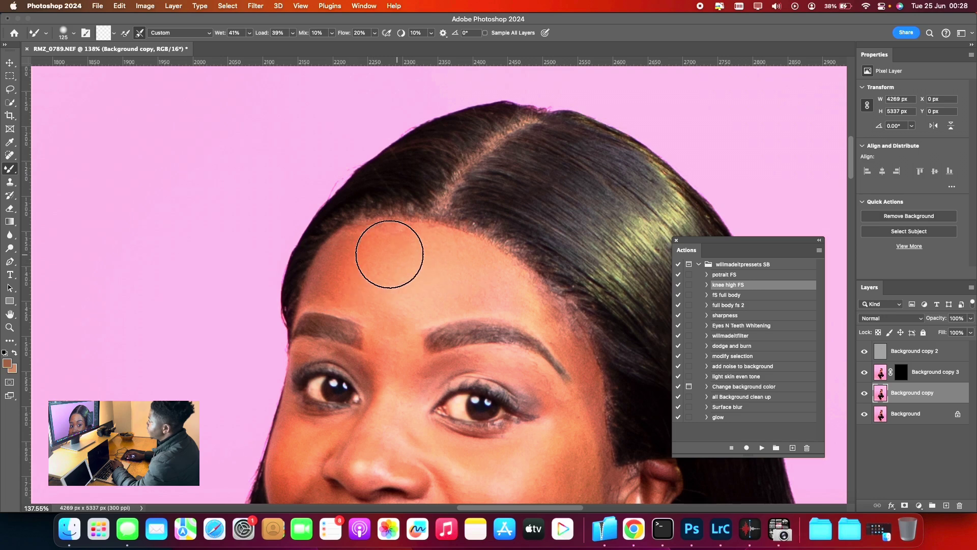
scroll(430, 277, down, 2)
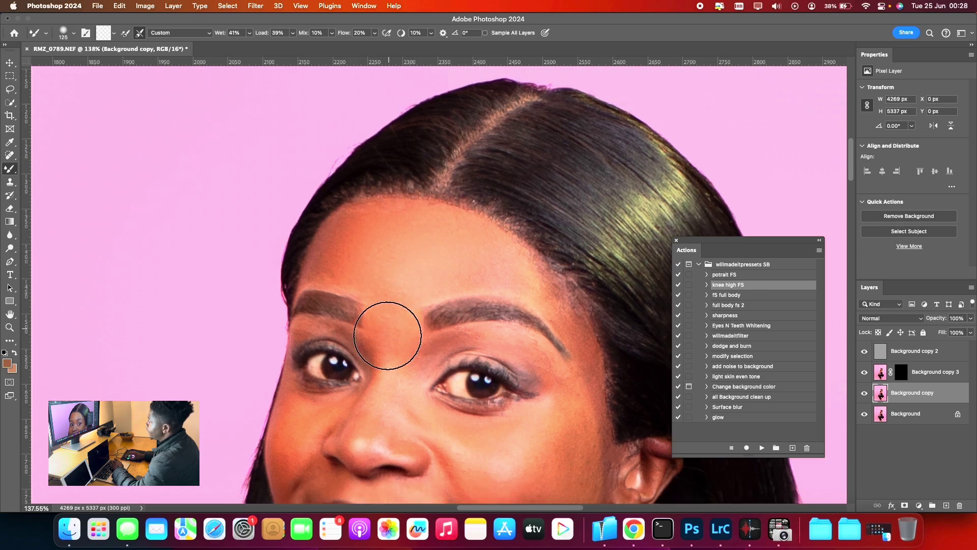
key(bracketright)
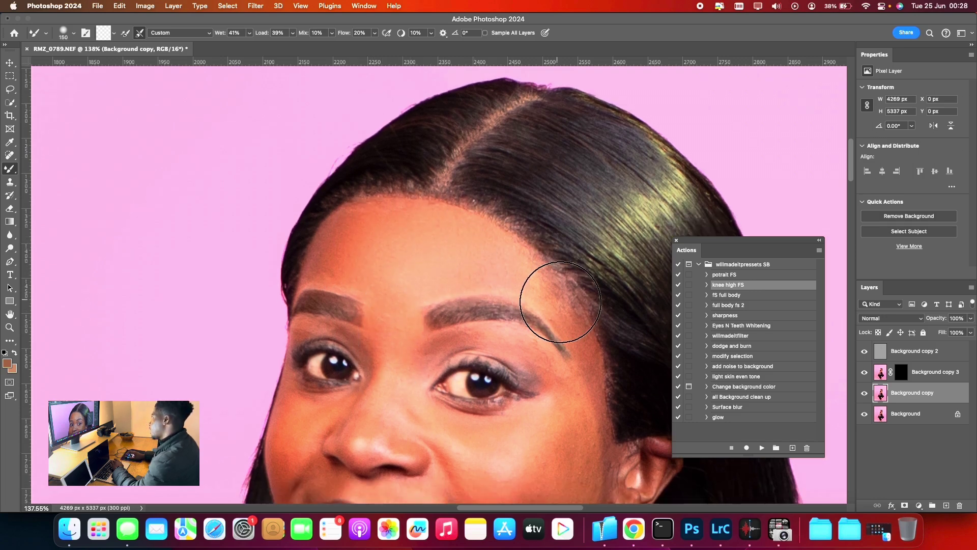
scroll(545, 306, down, 10)
key(bracketleft)
key(bracketleft)
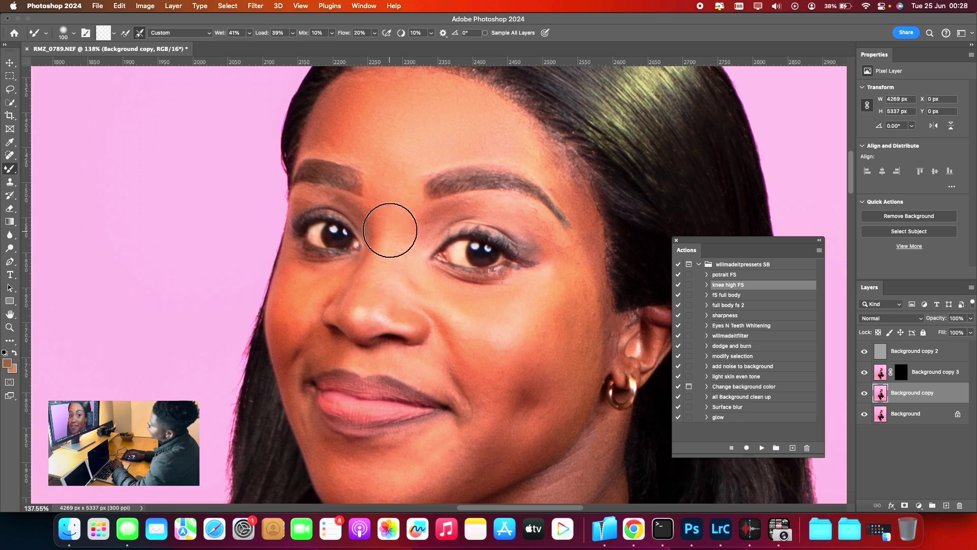
scroll(418, 194, up, 6)
scroll(509, 224, down, 11)
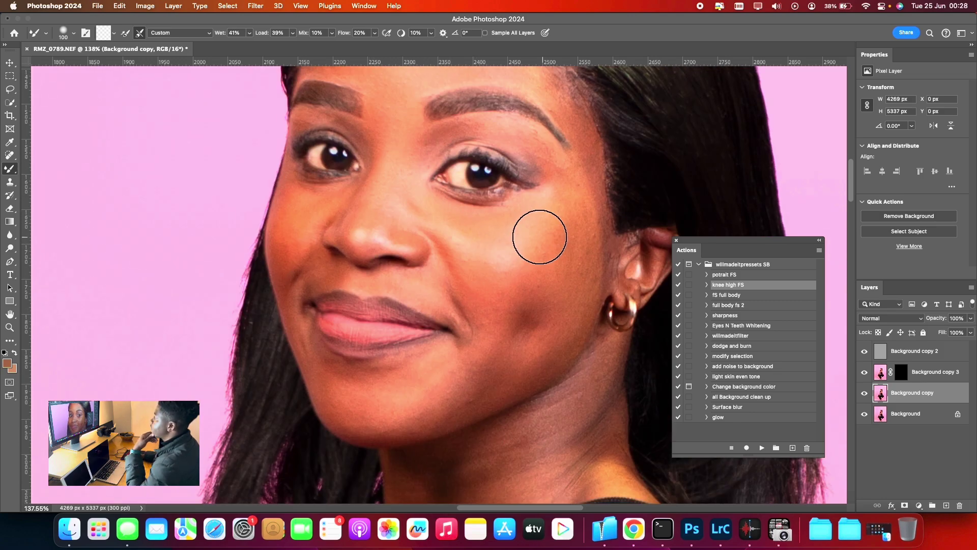
scroll(539, 232, up, 5)
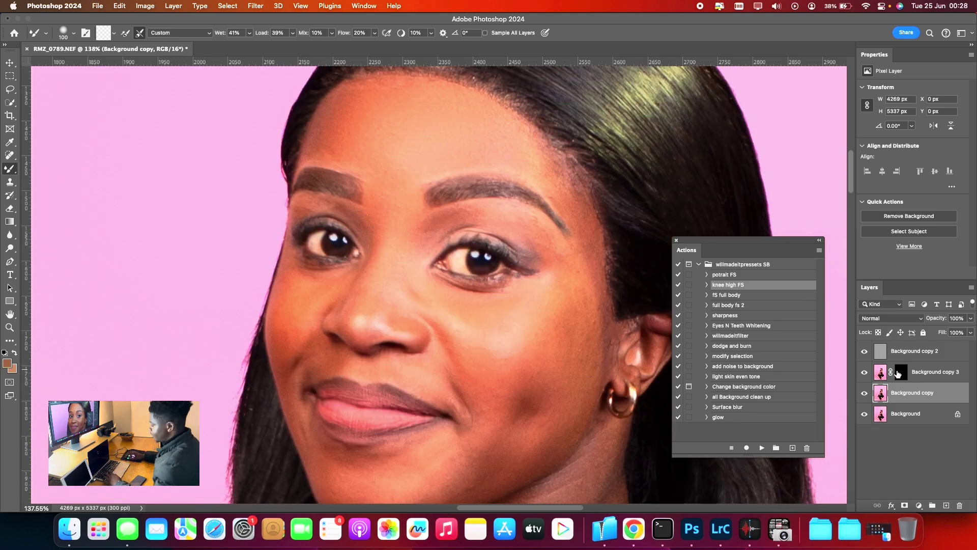
Delete the Background copy, Background copy 2 and Background copy 3 layers.
click(937, 381)
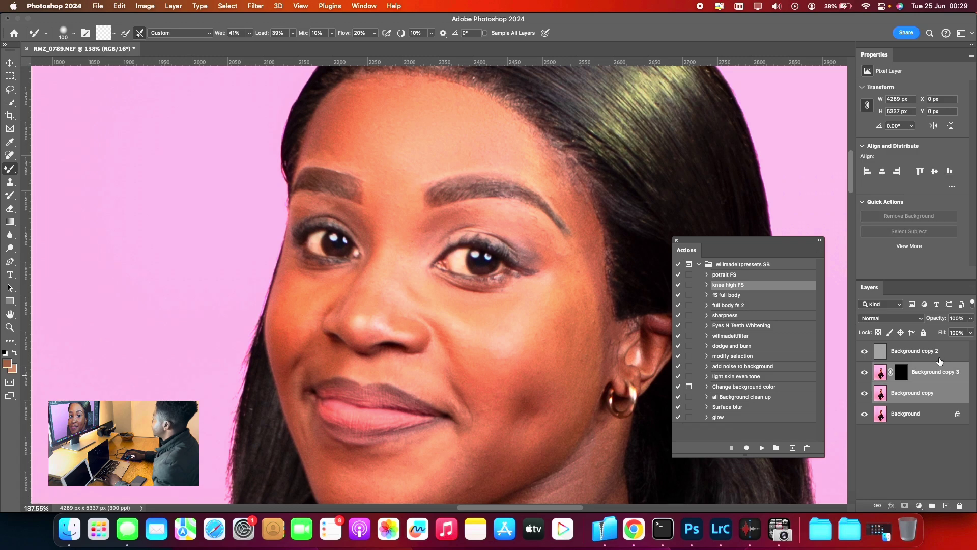
key(alt+bracketright)
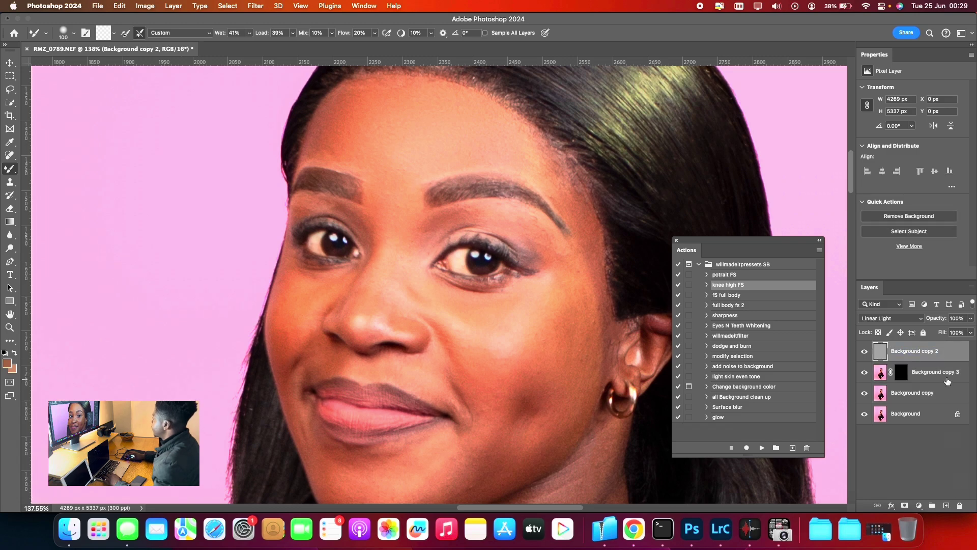
click(948, 380)
shift+click(944, 393)
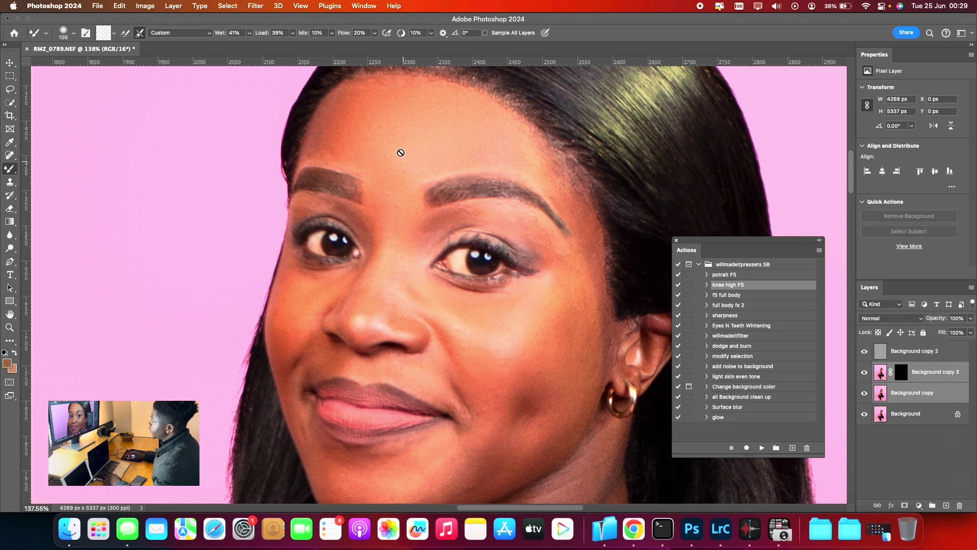
shift+click(926, 352)
drag(928, 365, 961, 505)
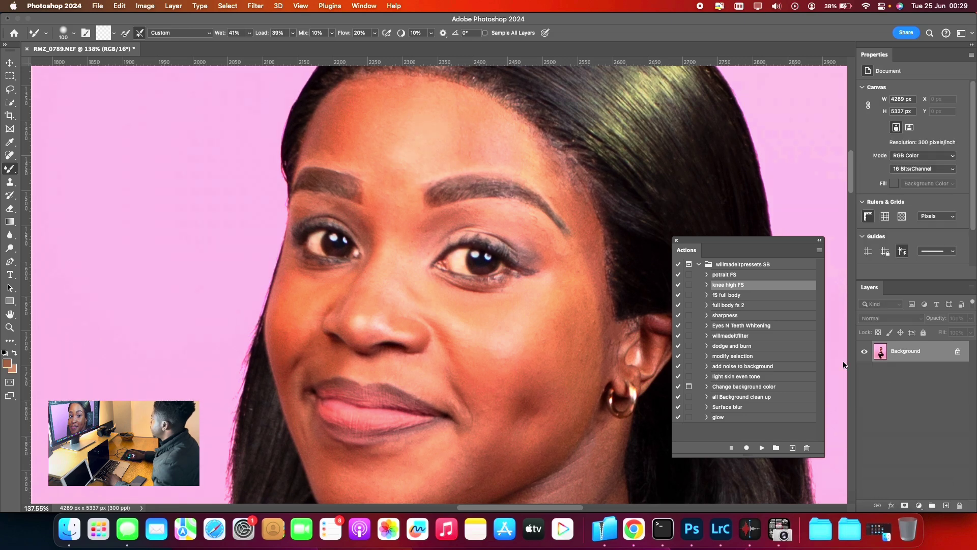
Run the 'fS full body' action and switch back to the Mixer Brush.
click(729, 296)
click(762, 448)
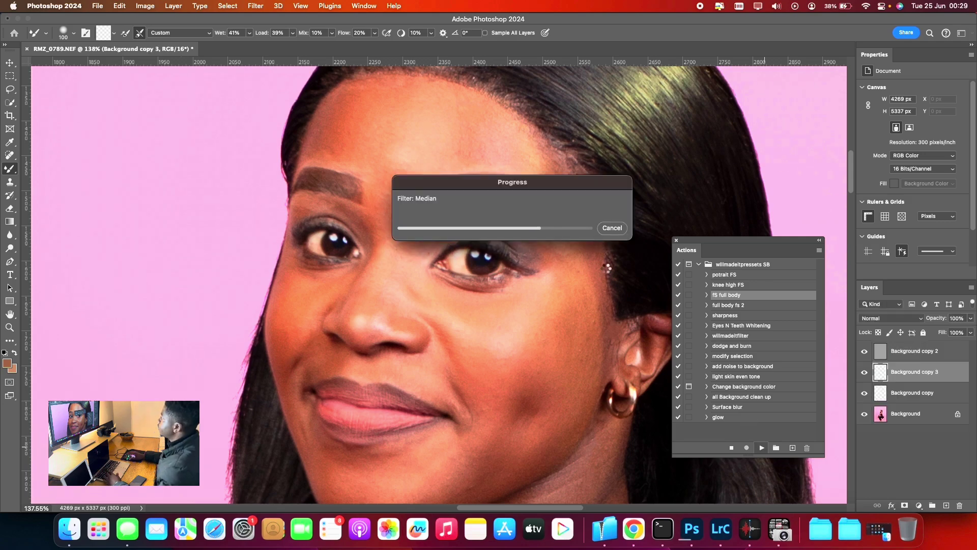
scroll(556, 294, up, 5)
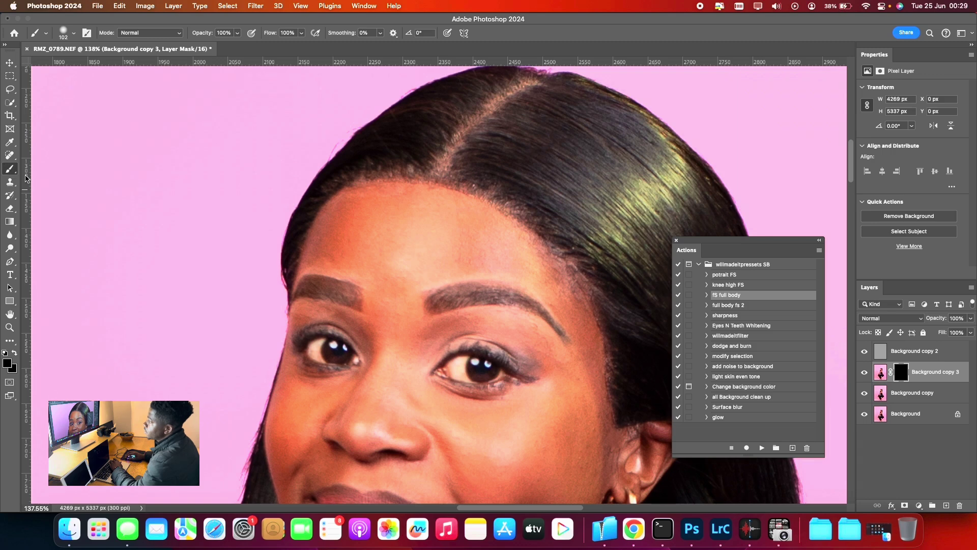
right_click(11, 169)
click(46, 199)
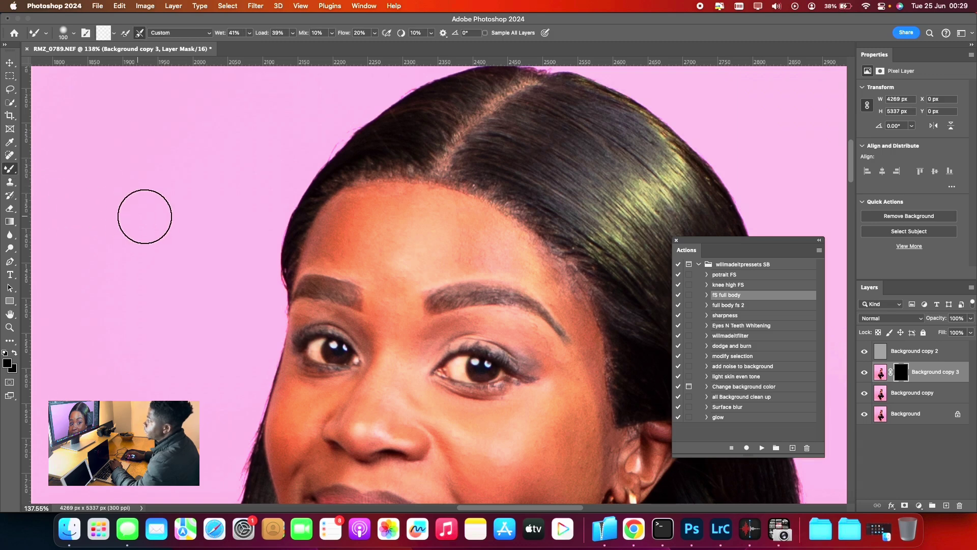
On Background copy, blend the forehead down to the eyebrow using brush sizes 125 to 80.
click(885, 394)
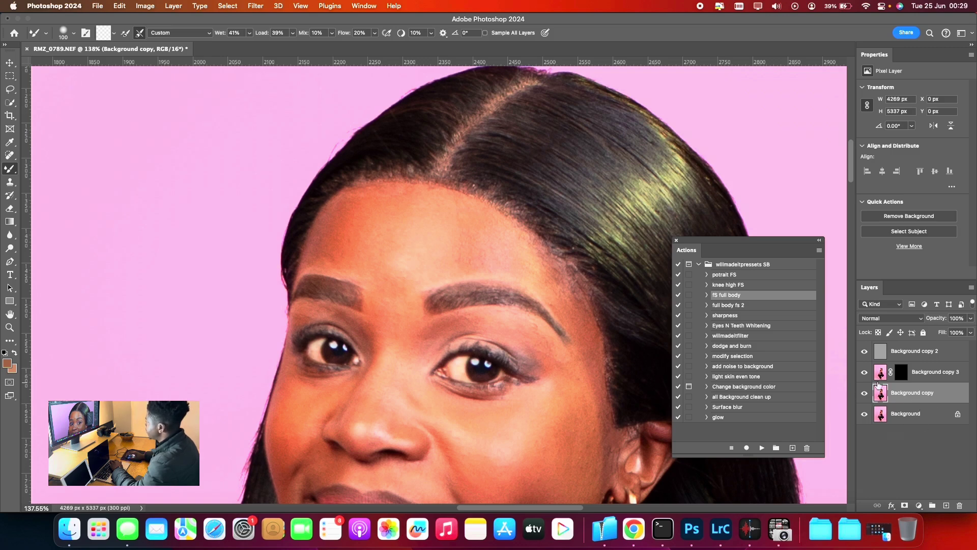
key(bracketright)
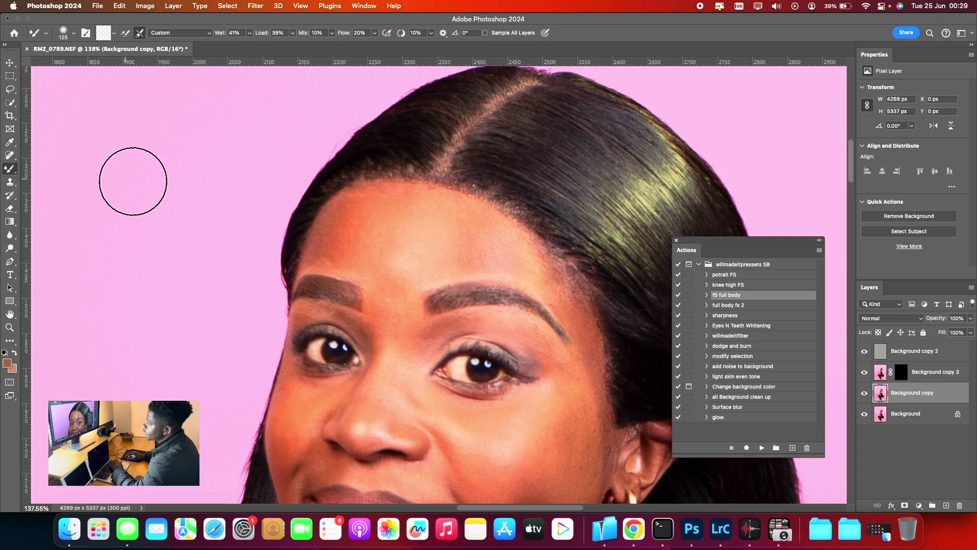
mouse_move(361, 232)
mouse_down()
mouse_move(388, 232)
mouse_move(385, 290)
mouse_move(415, 250)
mouse_move(454, 230)
mouse_move(404, 213)
mouse_move(425, 218)
mouse_up()
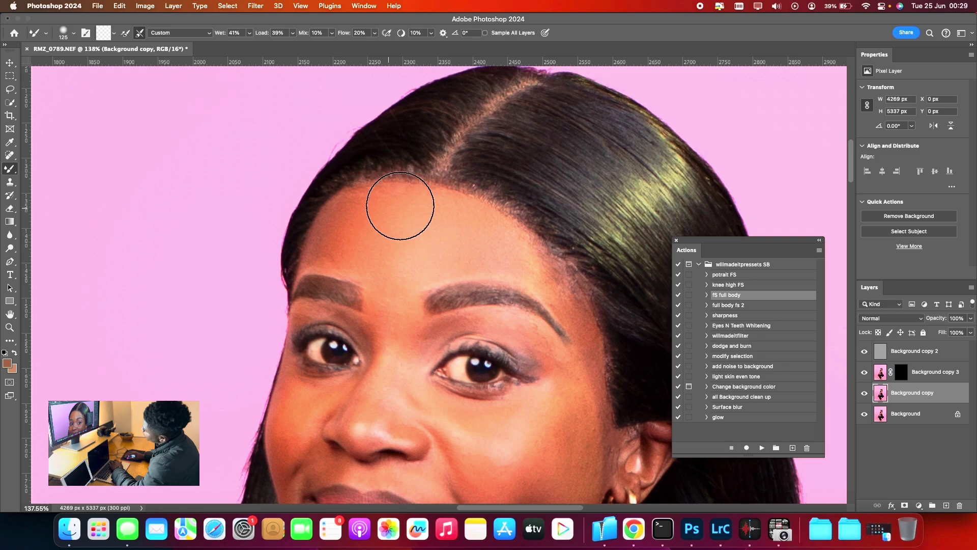
scroll(402, 227, down, 5)
key(bracketleft)
key(bracketleft)
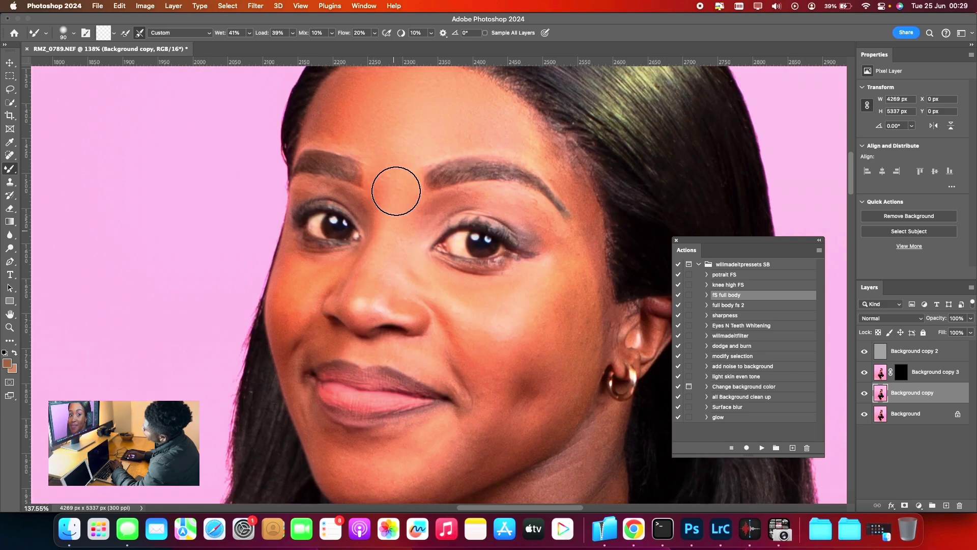
scroll(398, 200, up, 4)
key(bracketleft)
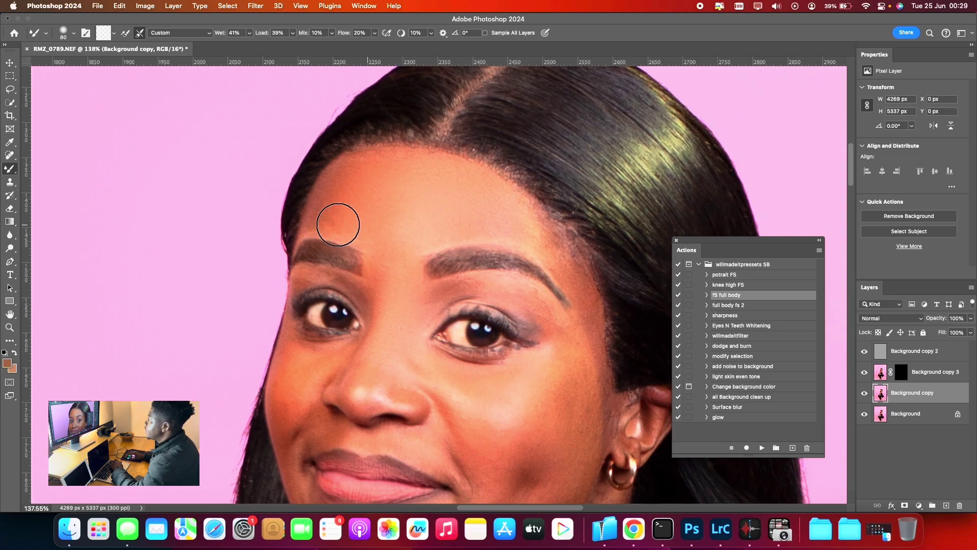
key(bracketright)
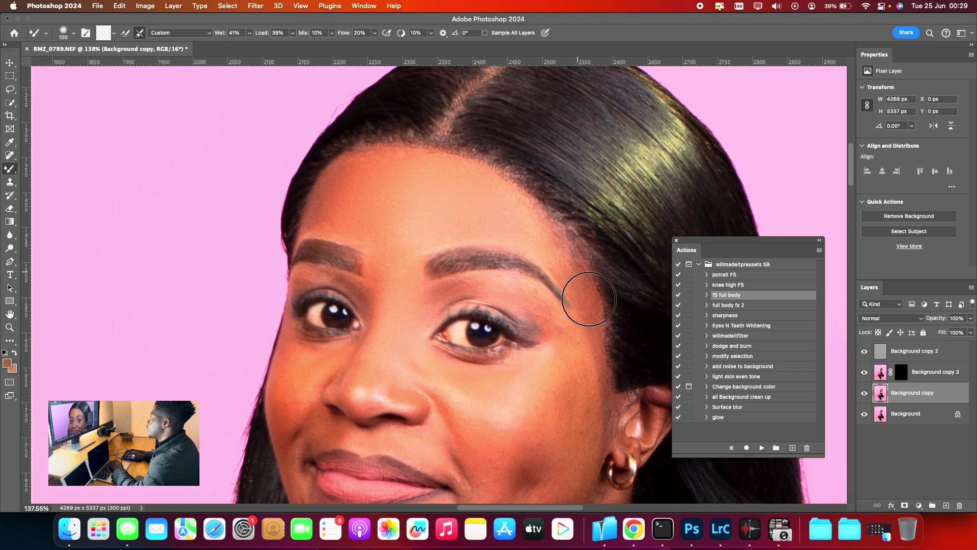
Blend the cheeks, under-eye area, chin and jawline, switching the brush between 90 and 125.
scroll(576, 305, down, 7)
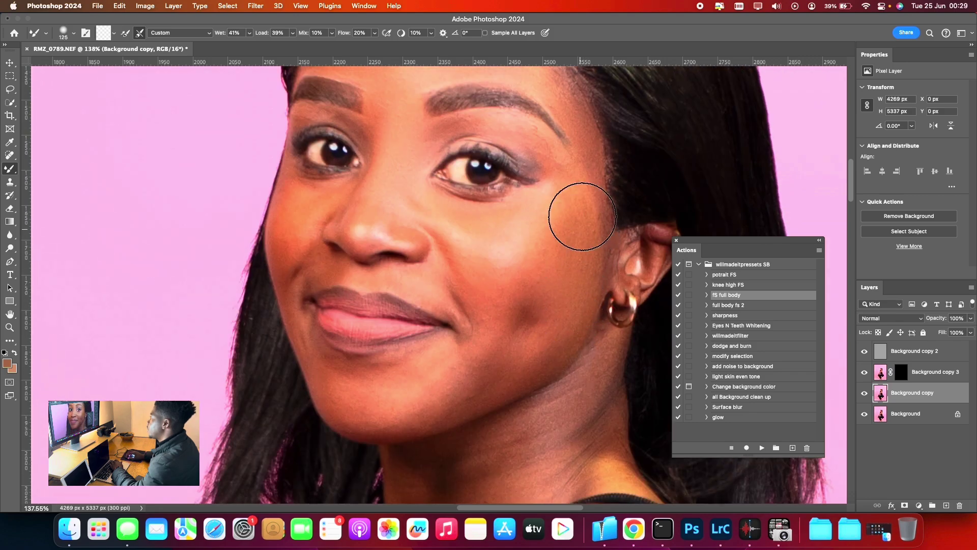
scroll(545, 290, down, 1)
key(bracketright)
scroll(537, 296, up, 5)
key(bracketleft)
key(bracketleft)
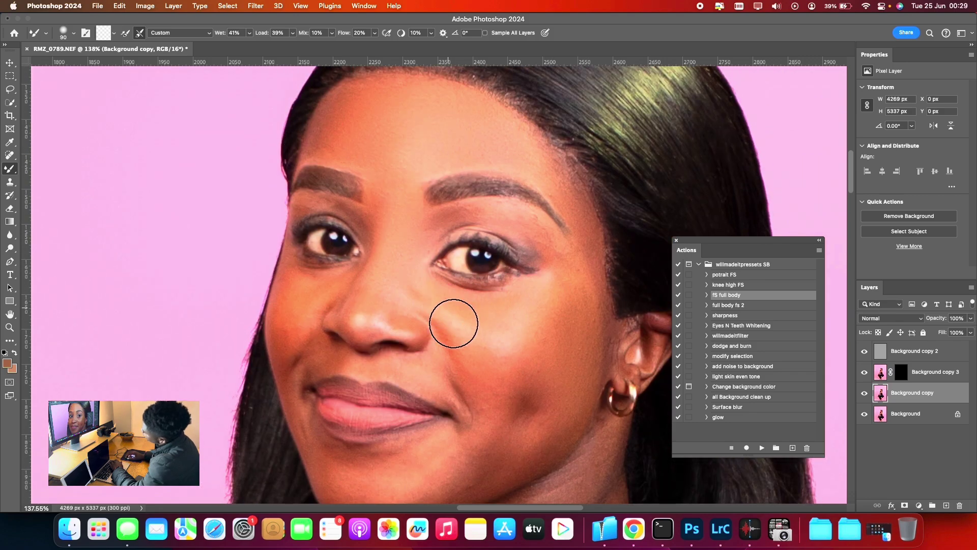
key(bracketright)
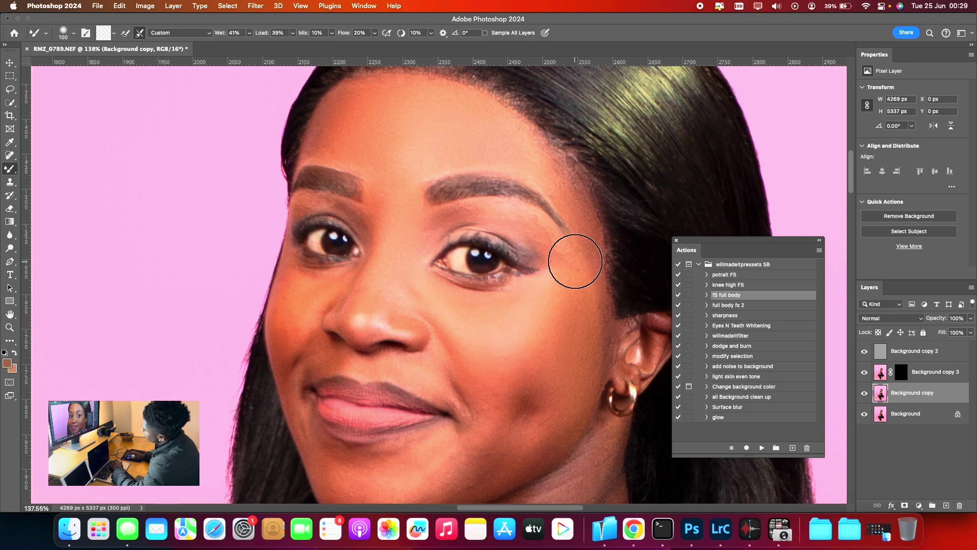
scroll(565, 300, up, 2)
key(bracketleft)
scroll(570, 310, down, 3)
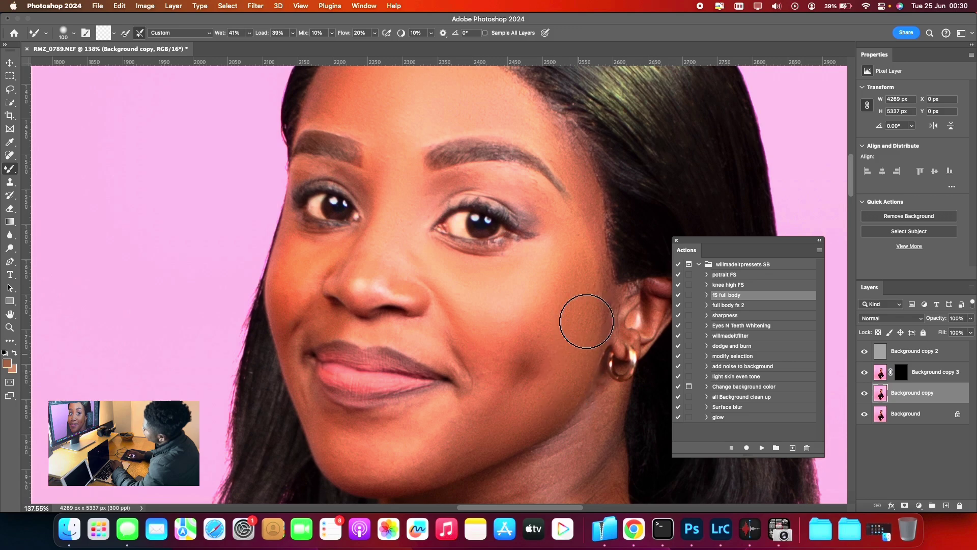
key(bracketright)
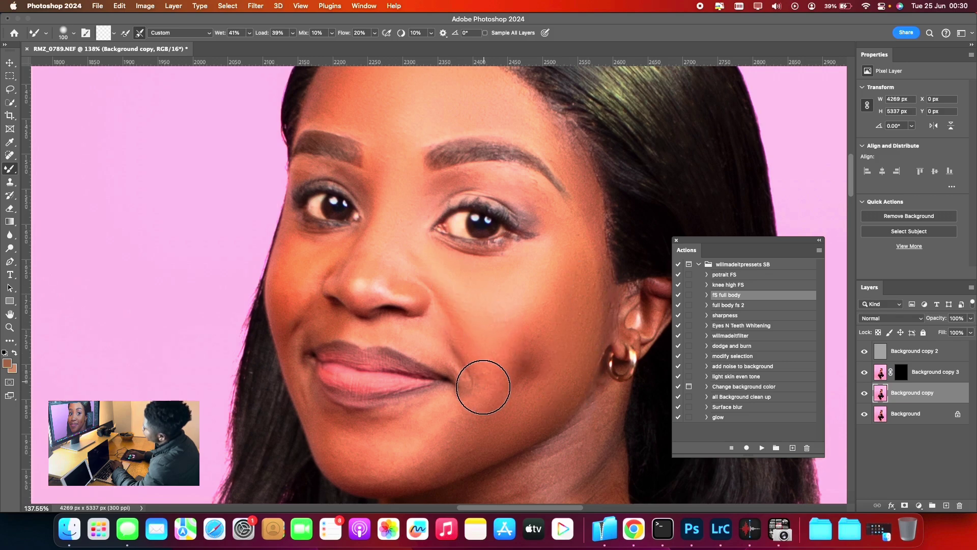
scroll(478, 370, down, 3)
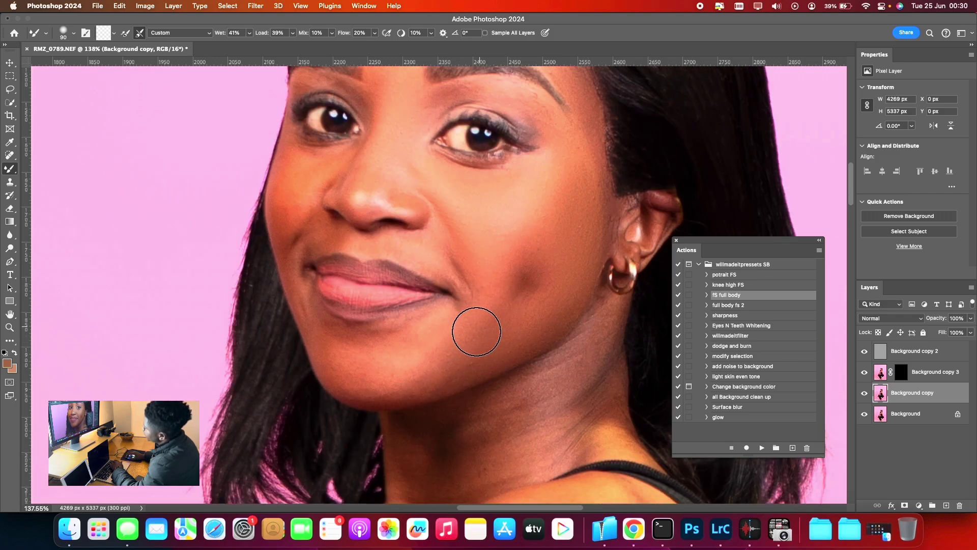
key(bracketleft)
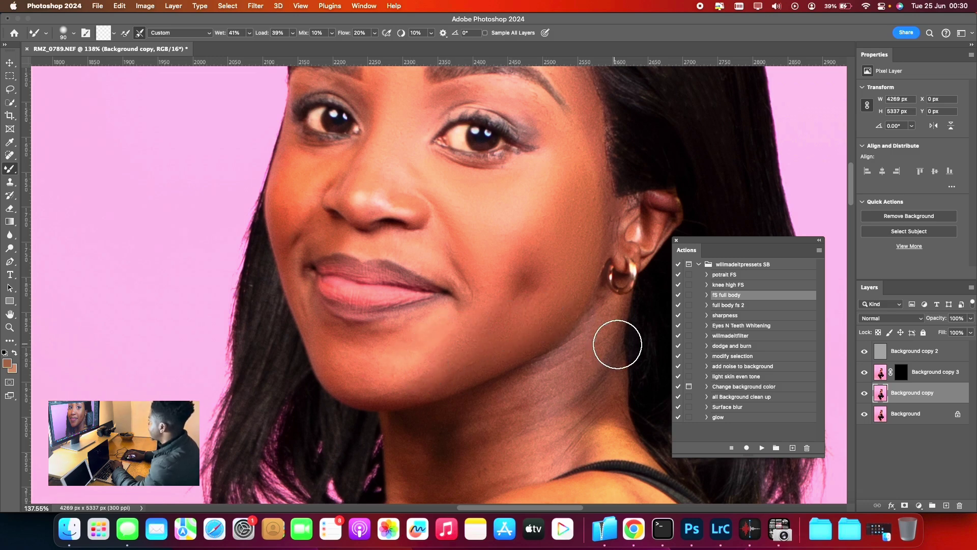
Add a Black & White adjustment layer above Background copy 2 with Reds at -58.
click(928, 353)
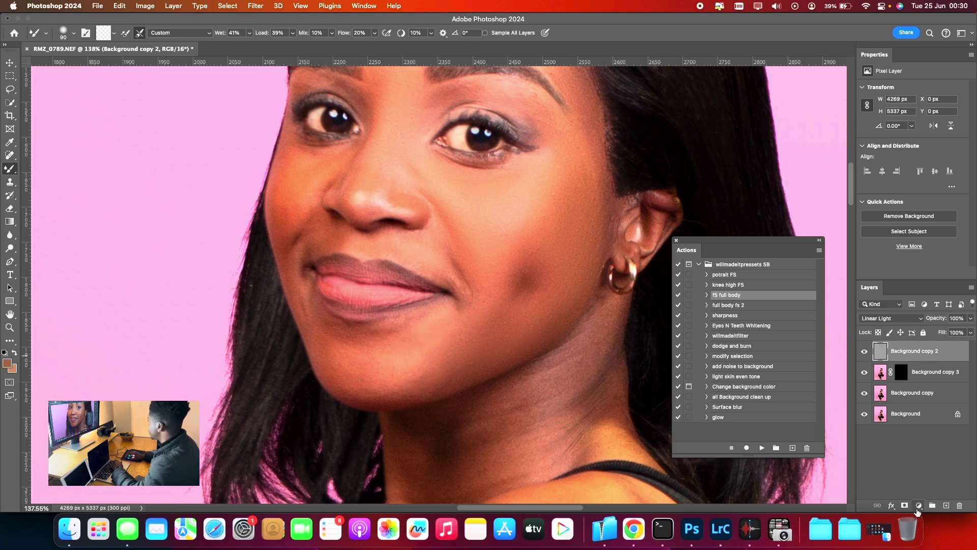
click(918, 507)
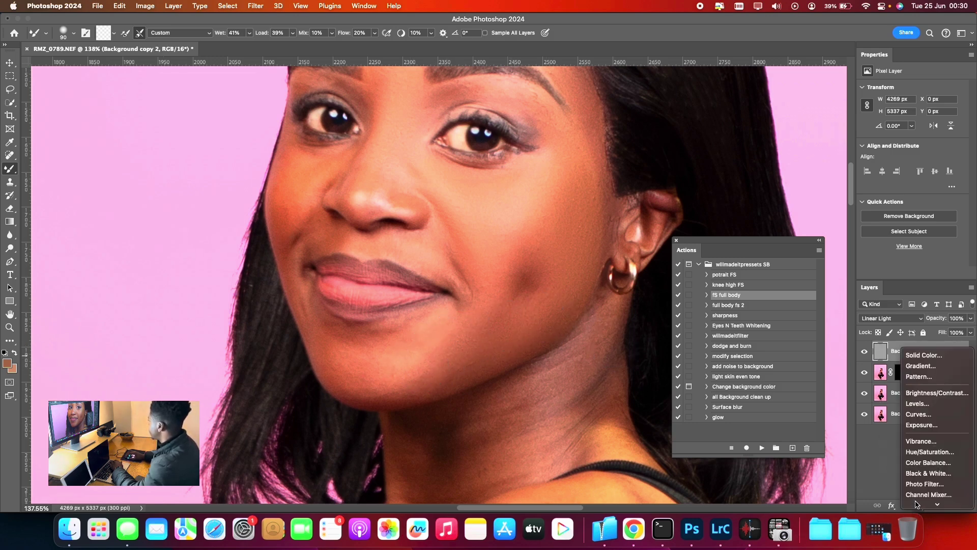
click(939, 473)
drag(911, 126, 893, 127)
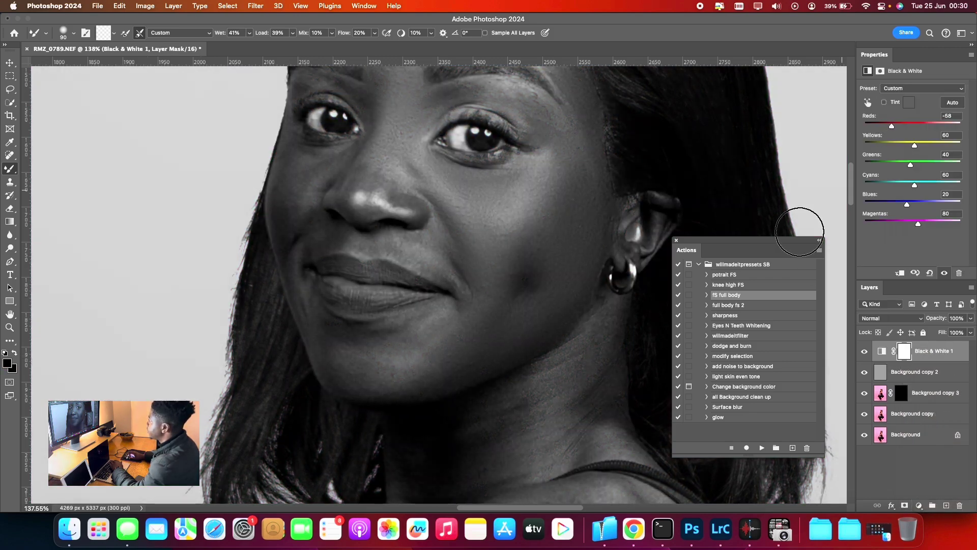
Resize the mixer brush up to 150, then back down to 100.
scroll(530, 243, up, 5)
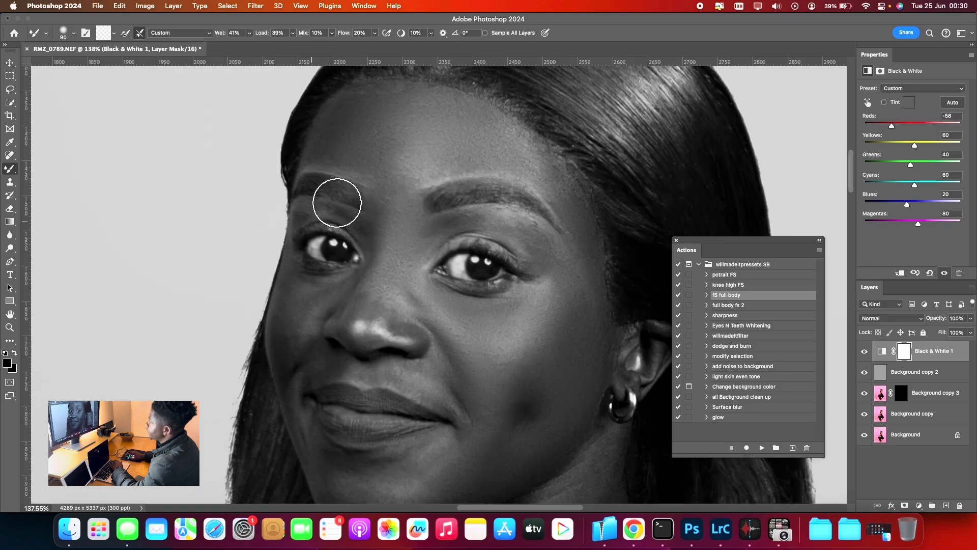
key(bracketright)
scroll(410, 183, up, 1)
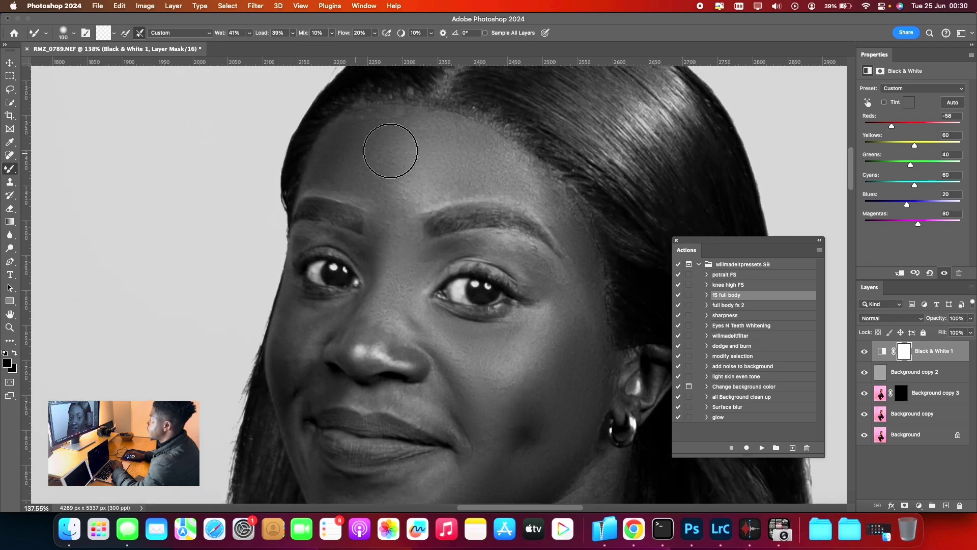
key(bracketright)
key(bracketright)
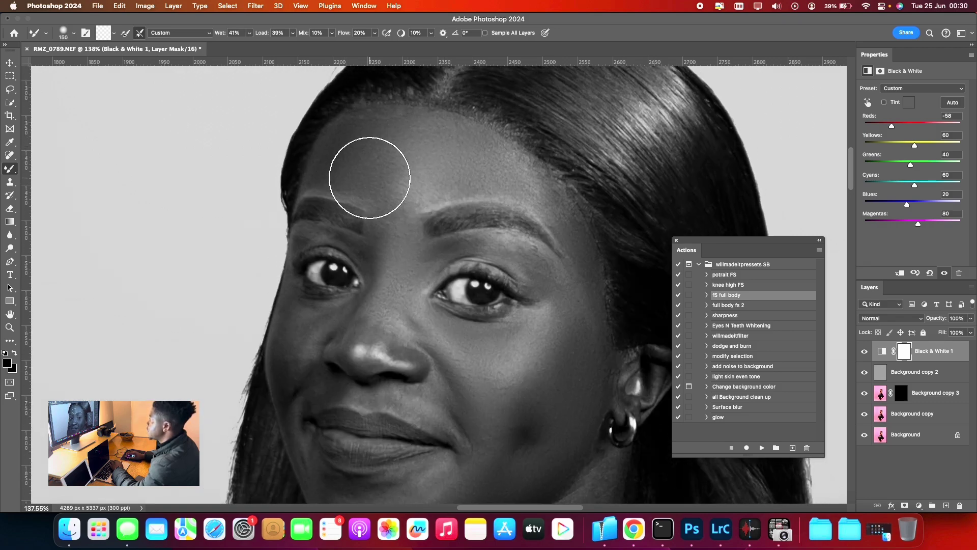
scroll(426, 214, down, 8)
key(bracketleft)
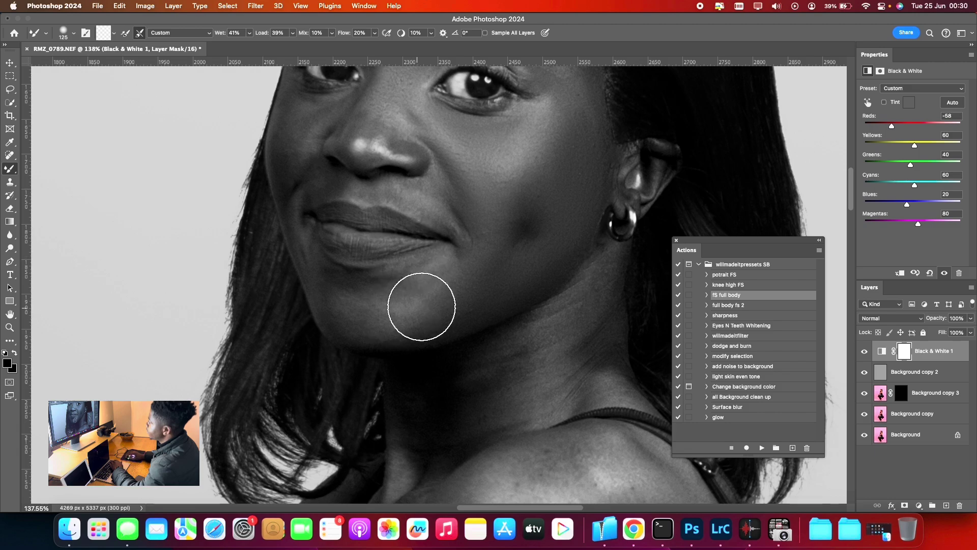
key(bracketleft)
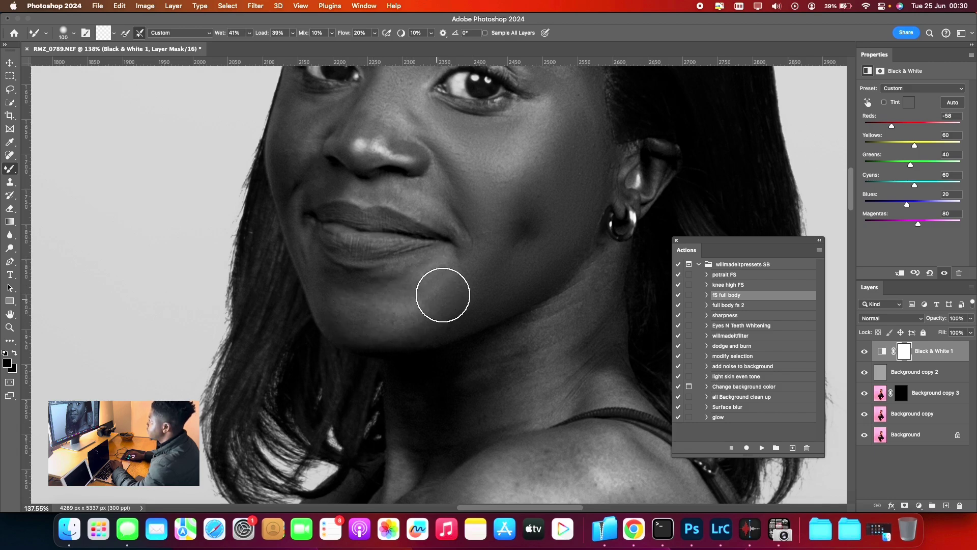
Smooth the forehead skin on the Background copy layer with an enlarged Mixer Brush.
click(909, 415)
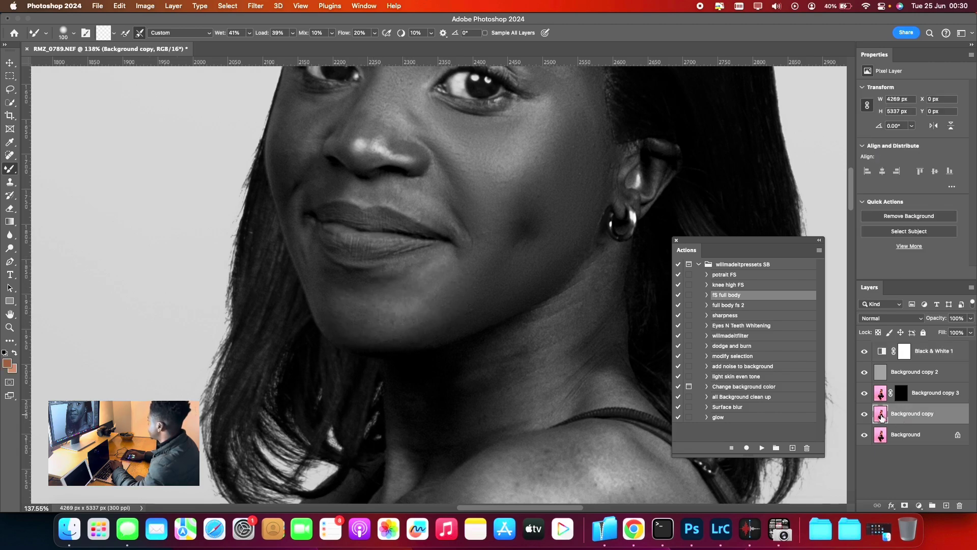
scroll(438, 296, up, 7)
scroll(426, 273, up, 3)
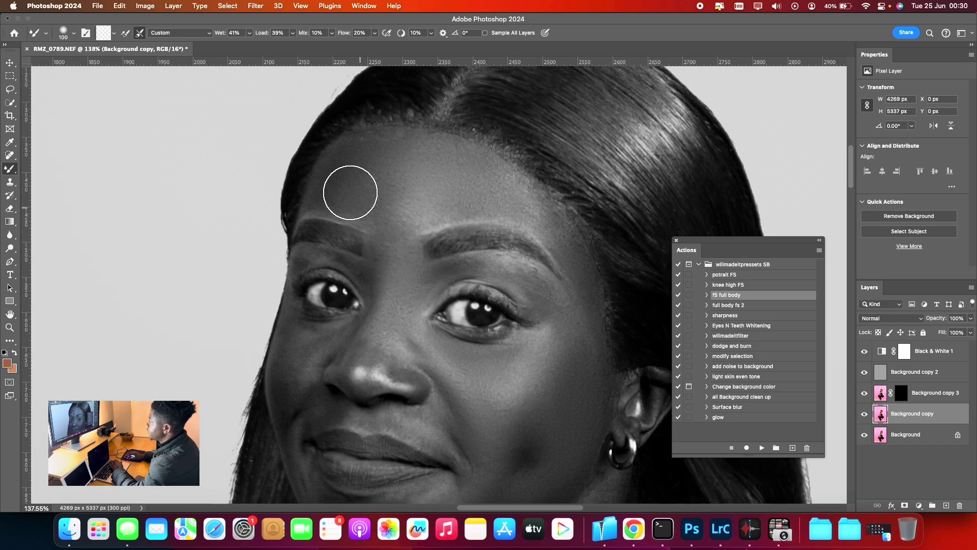
key(bracketright)
mouse_move(393, 168)
mouse_down()
mouse_move(383, 200)
mouse_move(407, 166)
mouse_up()
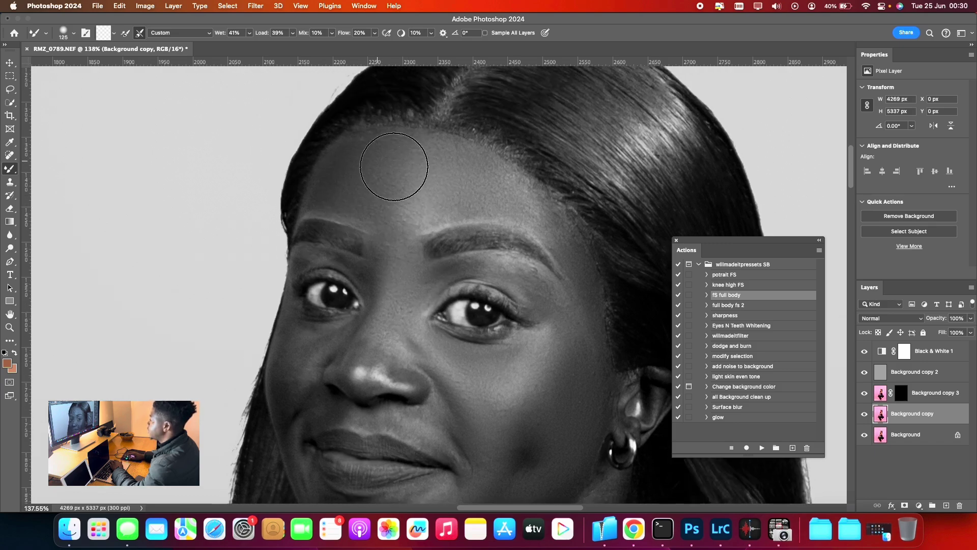
Blend the cheek and chin skin smooth, resizing the brush for each area.
key(bracketleft)
key(bracketleft)
scroll(389, 207, down, 3)
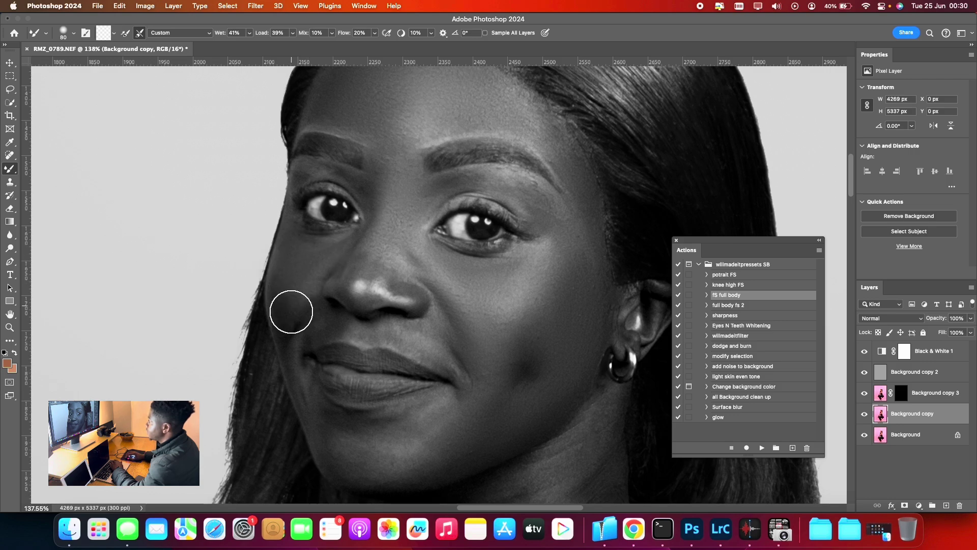
scroll(291, 311, down, 3)
key(bracketright)
key(bracketright)
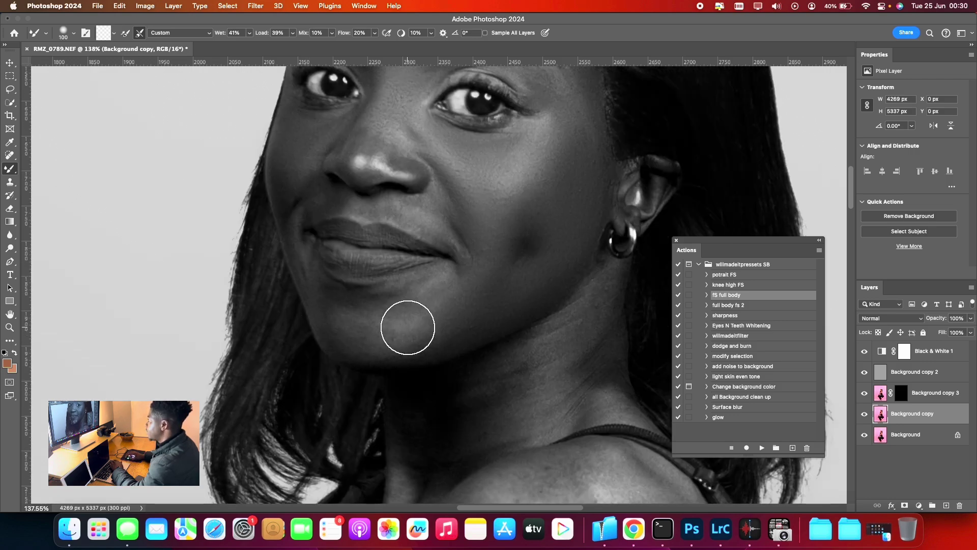
key(bracketright)
mouse_move(408, 327)
mouse_down()
mouse_move(426, 313)
mouse_move(413, 319)
mouse_move(472, 325)
mouse_move(384, 327)
mouse_move(438, 320)
mouse_move(389, 321)
mouse_move(418, 313)
mouse_move(346, 330)
mouse_move(362, 331)
mouse_move(345, 324)
mouse_move(401, 325)
mouse_move(410, 312)
mouse_move(444, 311)
mouse_up()
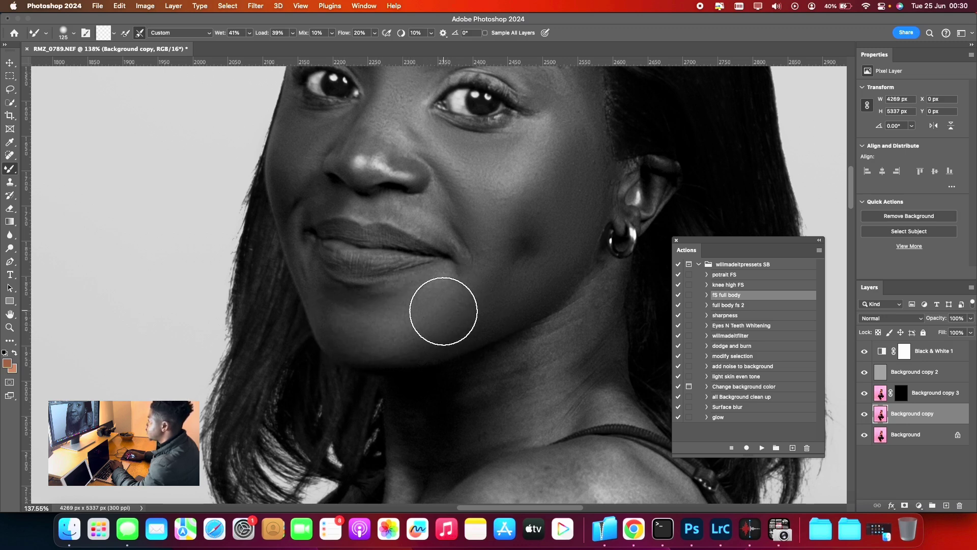
Fine-tune the brush size over the face, then delete the Black & White 1 layer.
scroll(444, 311, up, 2)
key(bracketleft)
key(bracketleft)
scroll(415, 261, up, 6)
key(bracketleft)
key(bracketleft)
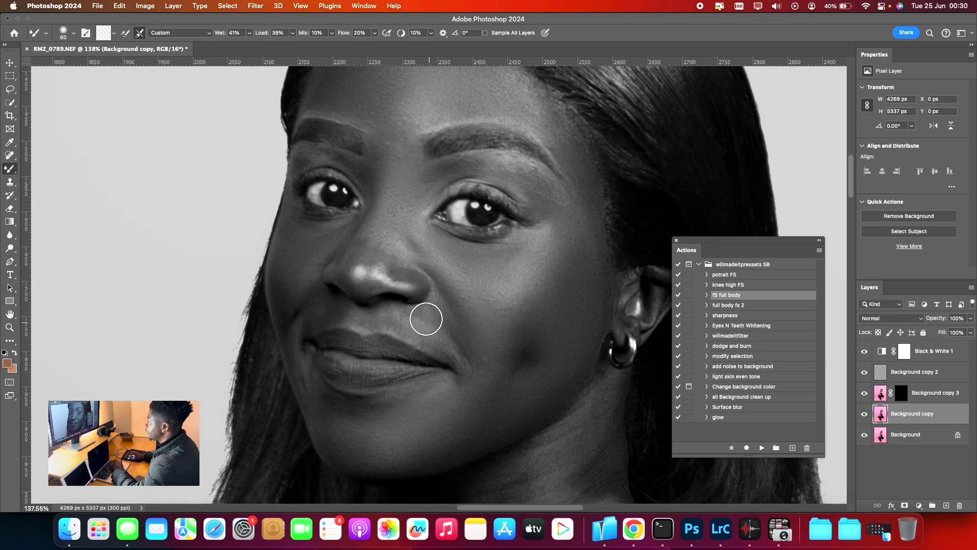
scroll(461, 365, down, 5)
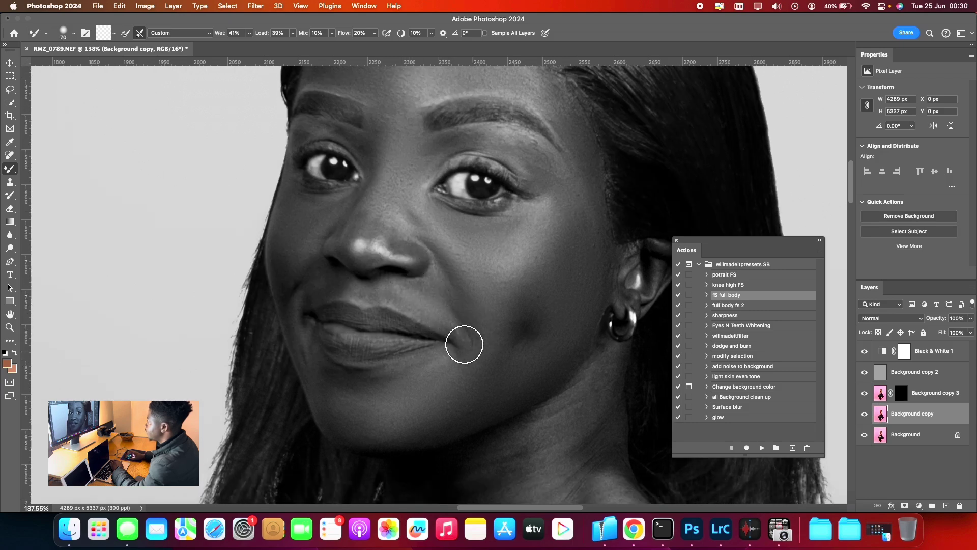
key(bracketright)
scroll(398, 321, up, 6)
key(bracketleft)
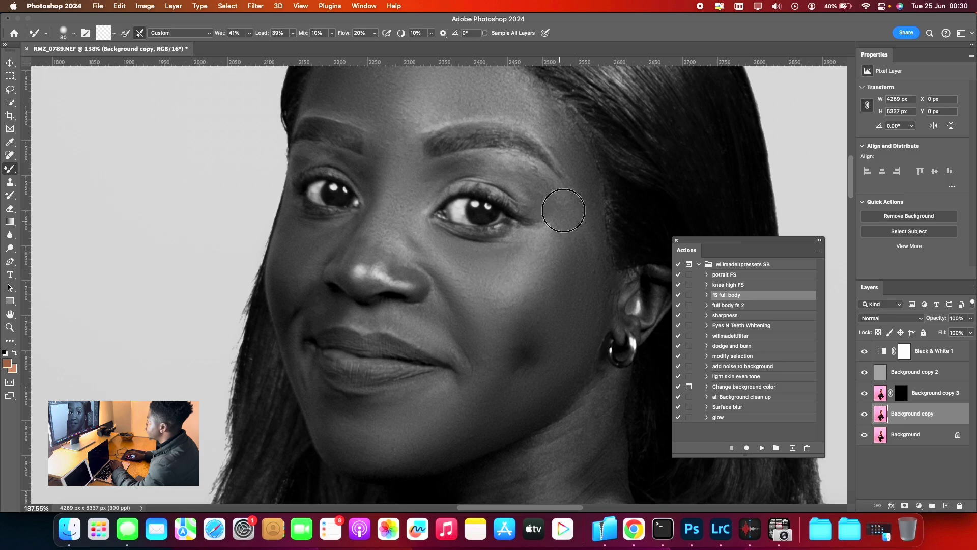
scroll(587, 267, up, 5)
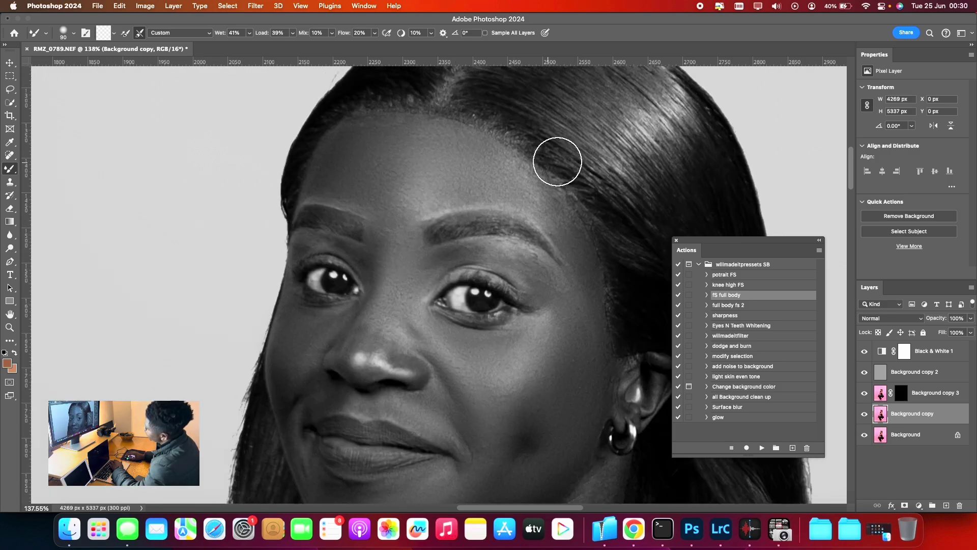
key(bracketright)
key(bracketright)
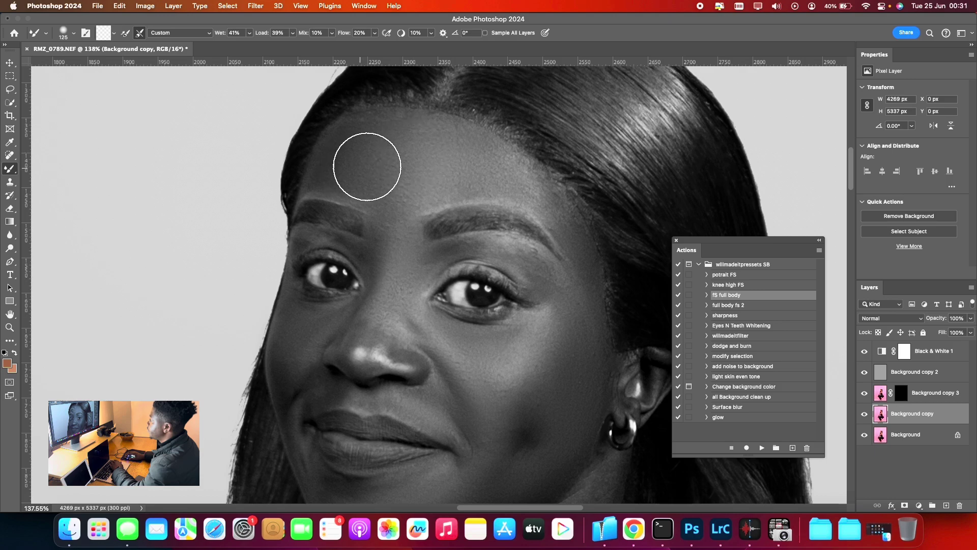
scroll(316, 247, down, 5)
key(bracketleft)
key(bracketleft)
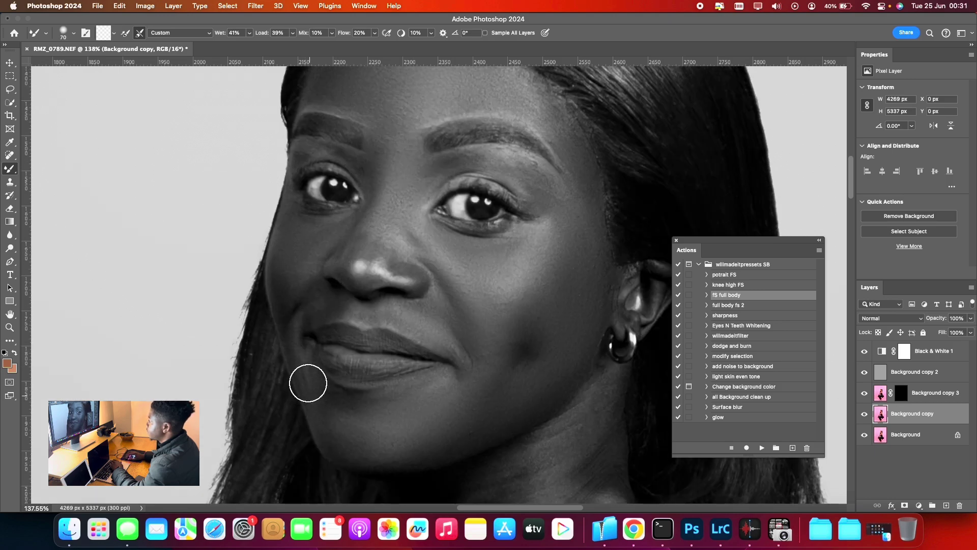
drag(932, 358, 961, 506)
Magnify the hairline, blend its skin with the Mixer Brush, then zoom back out to the whole figure.
scroll(509, 246, up, 5)
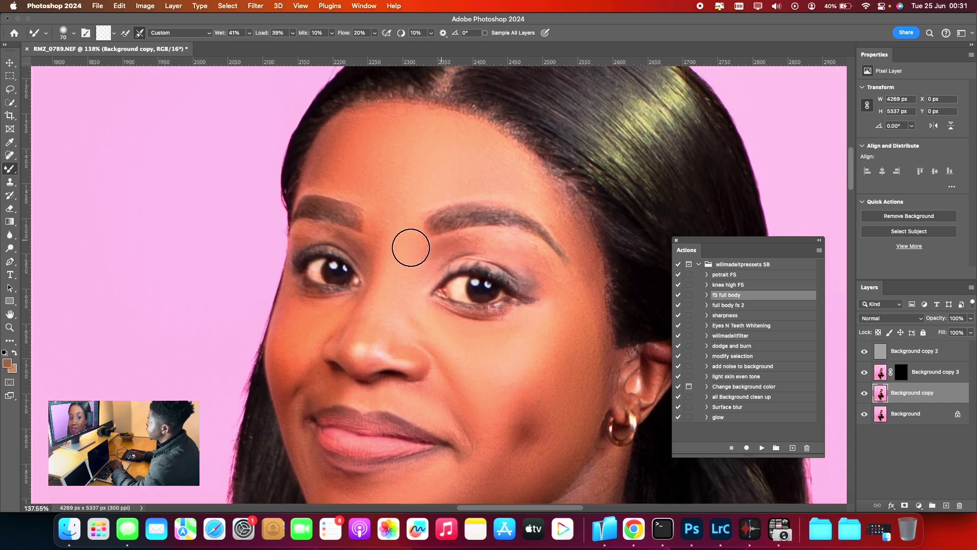
key(bracketright)
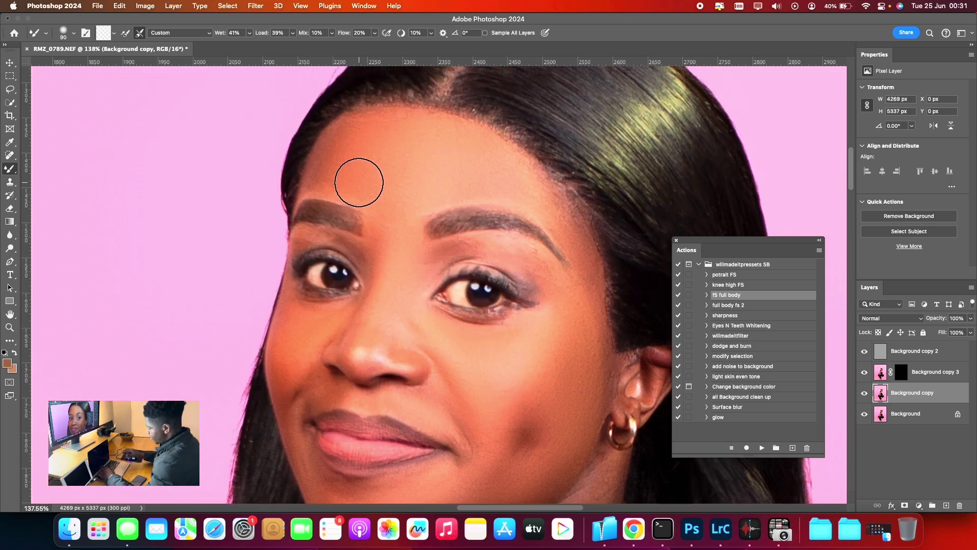
scroll(358, 183, down, 10)
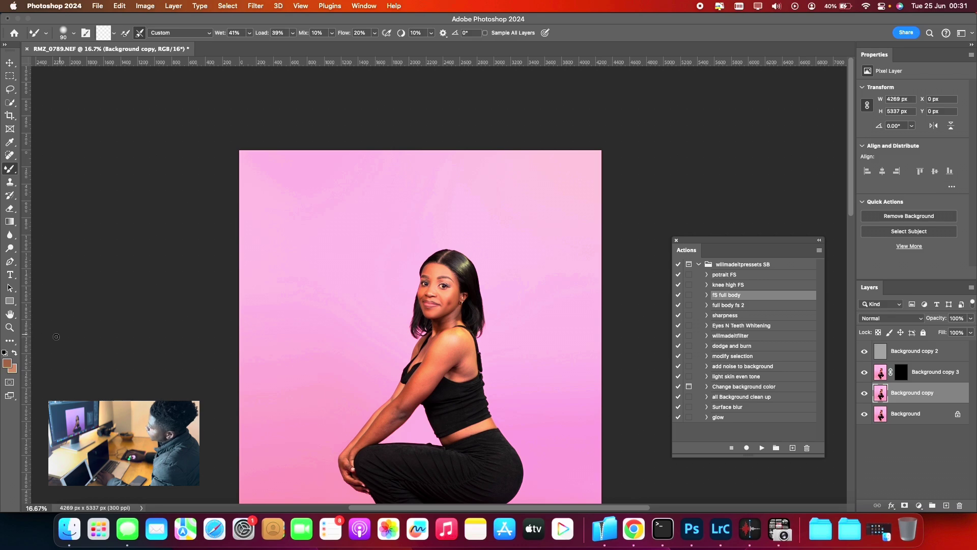
click(14, 331)
scroll(468, 278, up, 7)
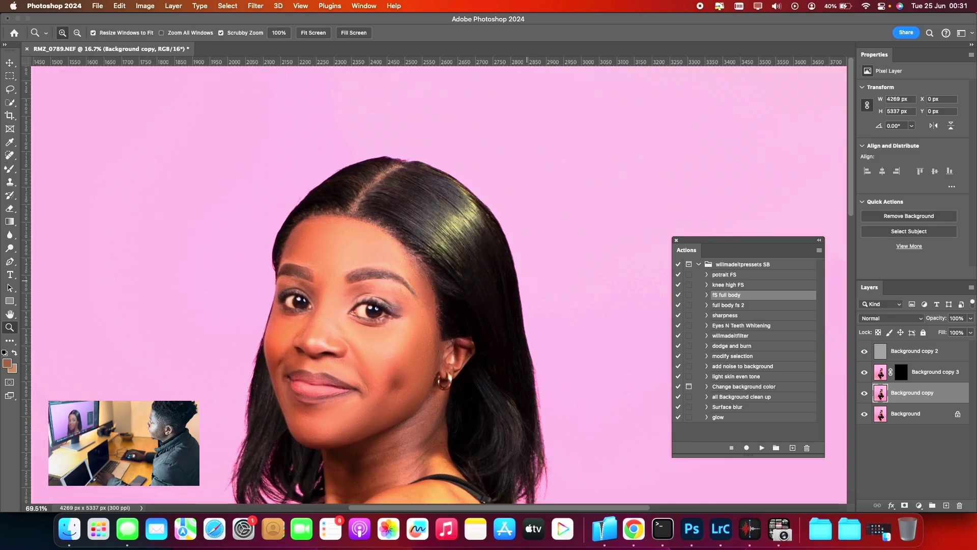
scroll(411, 302, up, 5)
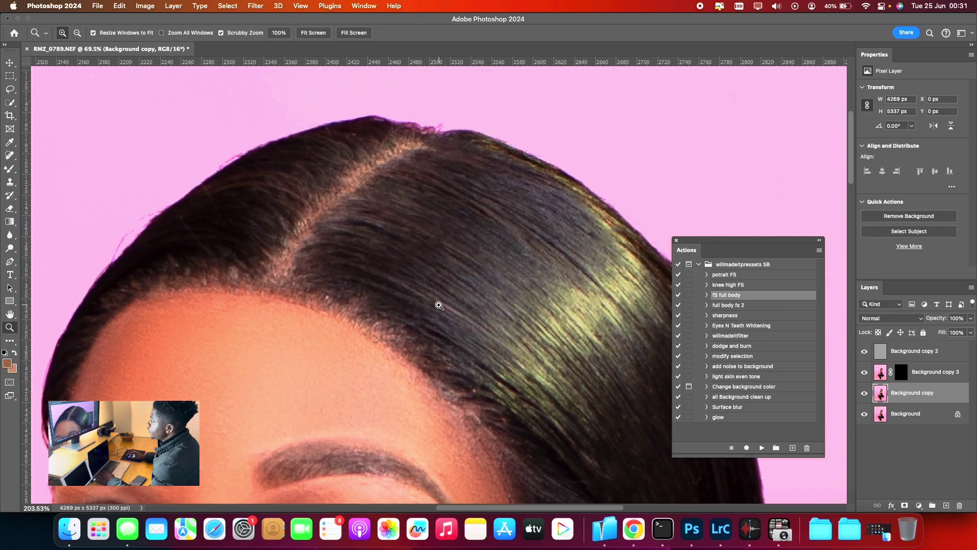
click(10, 171)
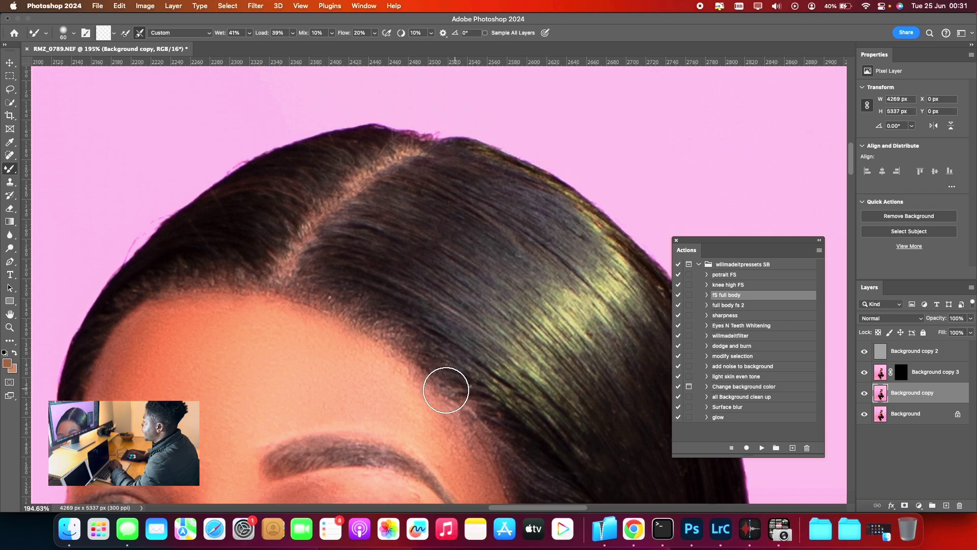
scroll(467, 333, down, 10)
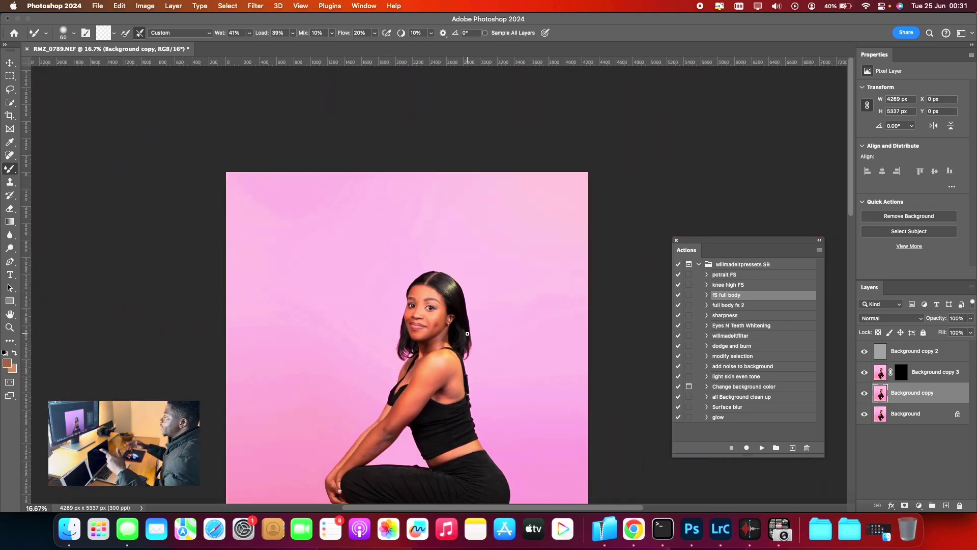
click(9, 328)
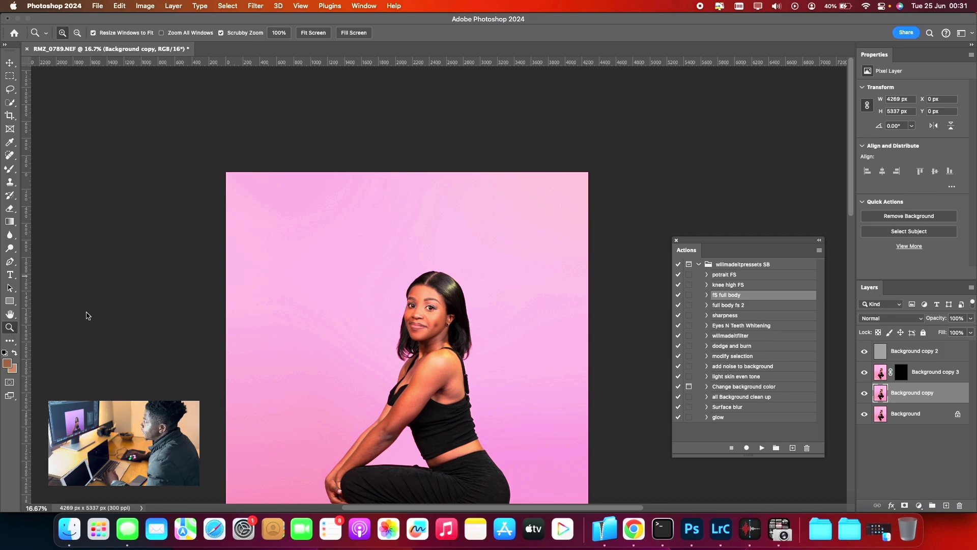
Zoom in on the neck and smooth its shadowed skin with a larger Mixer Brush.
drag(417, 351, 602, 340)
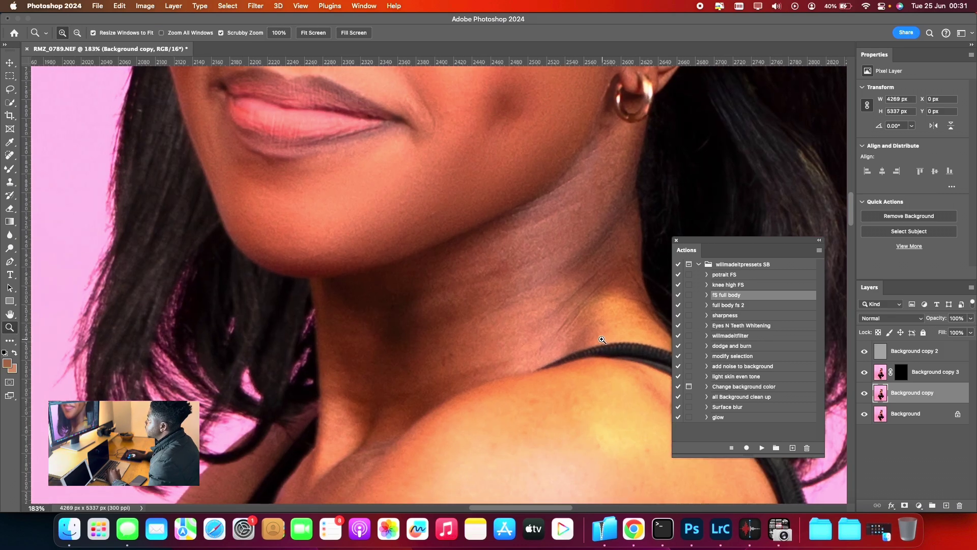
click(7, 170)
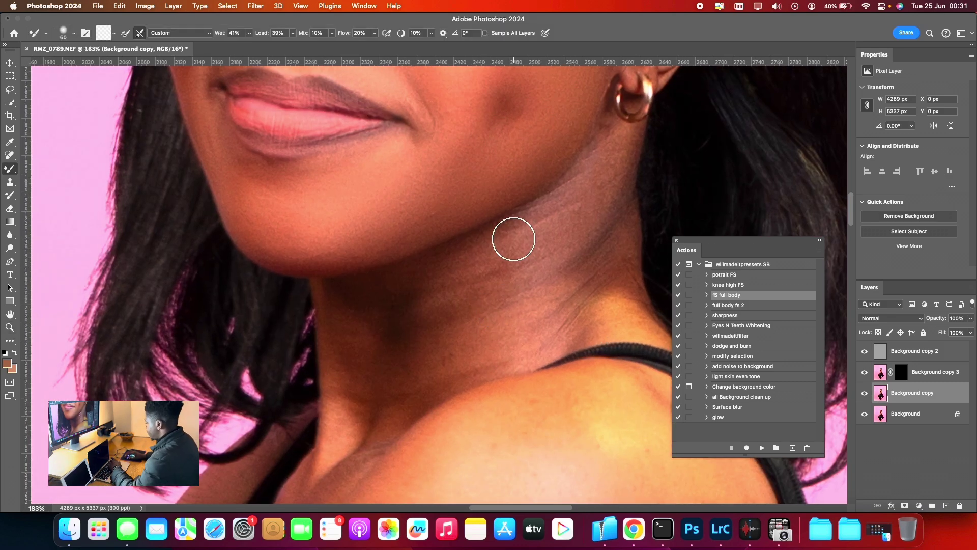
key(bracketright)
key(bracketright)
key(bracketright)
key(bracketright)
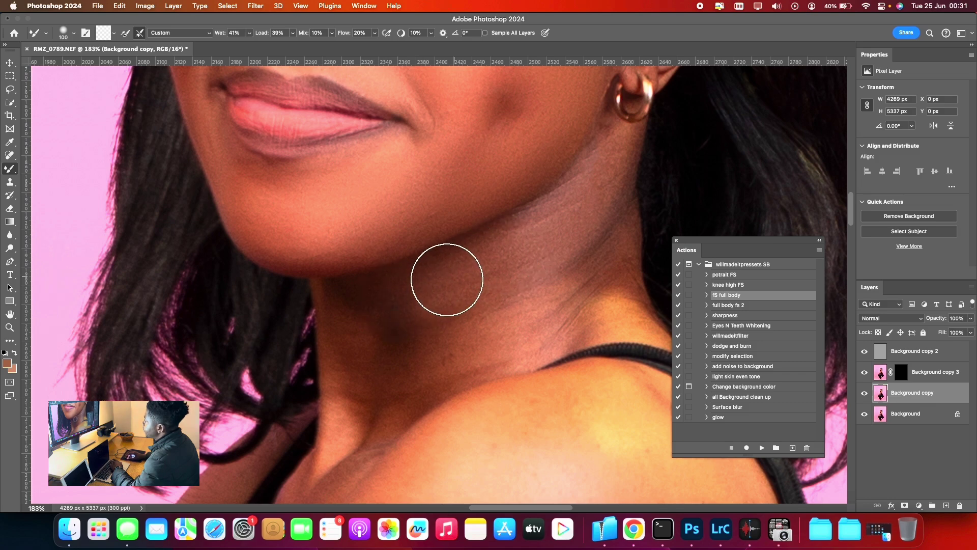
key(bracketright)
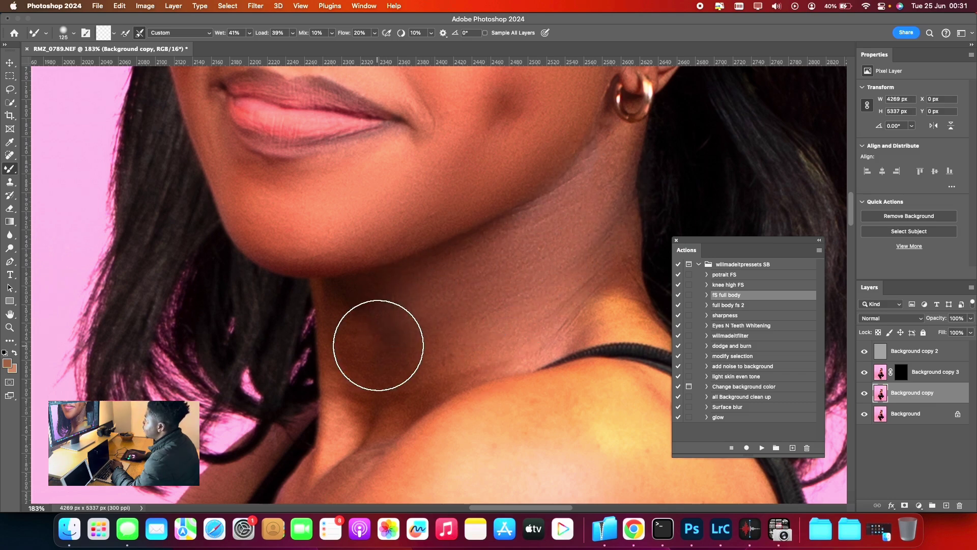
mouse_move(377, 345)
mouse_down()
mouse_move(385, 380)
mouse_move(369, 351)
mouse_move(403, 325)
mouse_up()
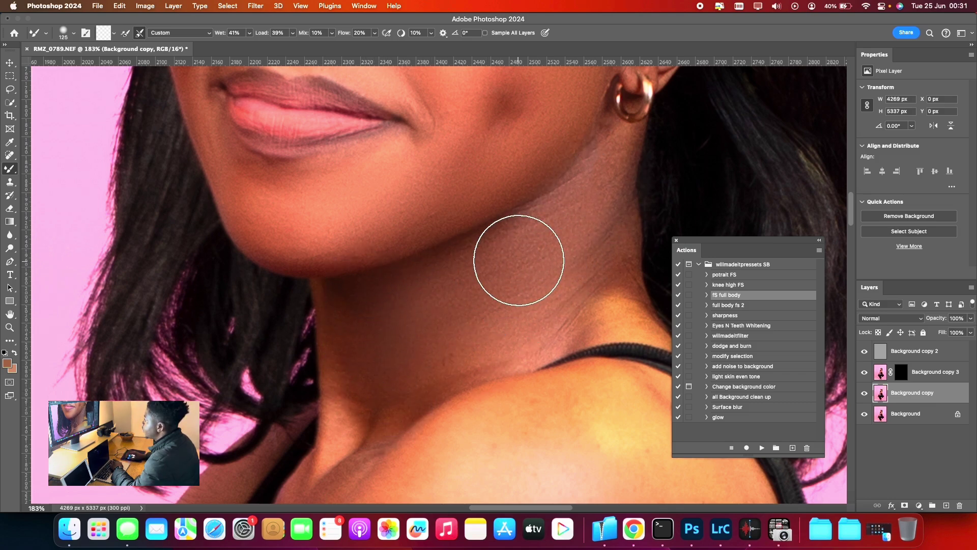
Blend the jaw and upper shoulder skin, enlarging the brush, then zoom out to 50%.
key(bracketleft)
scroll(513, 270, up, 5)
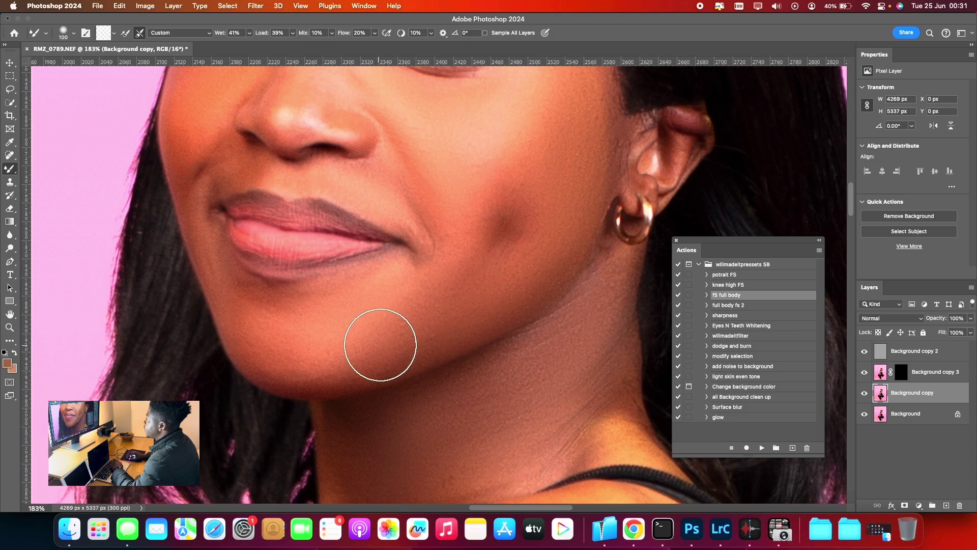
key(bracketright)
key(bracketright)
scroll(458, 305, down, 5)
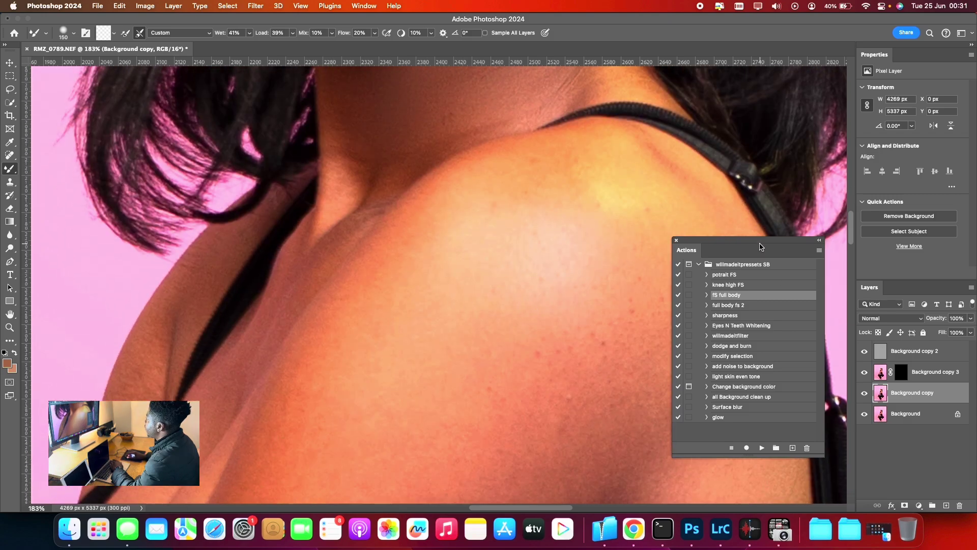
drag(743, 240, 812, 259)
scroll(501, 265, down, 4)
key(bracketright)
key(bracketright)
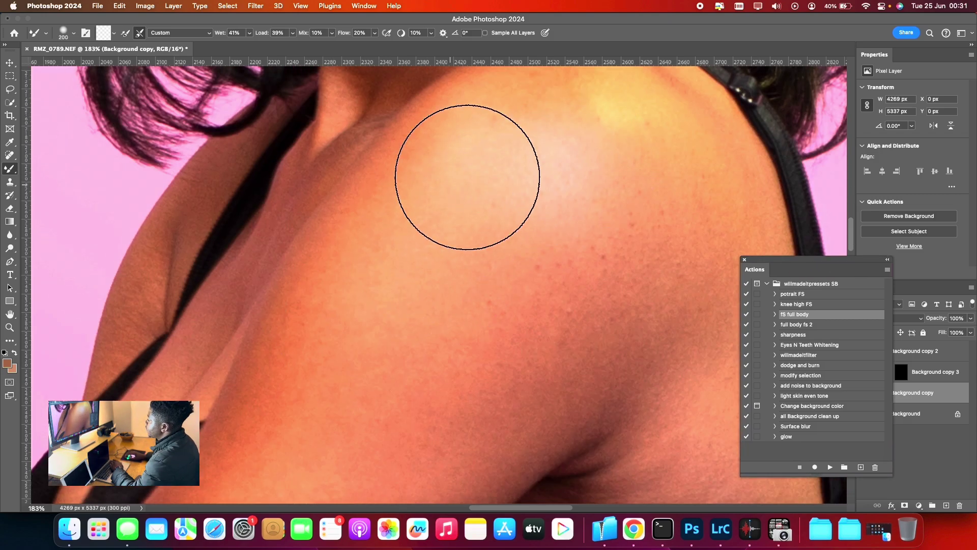
scroll(473, 229, up, 3)
scroll(504, 249, down, 2)
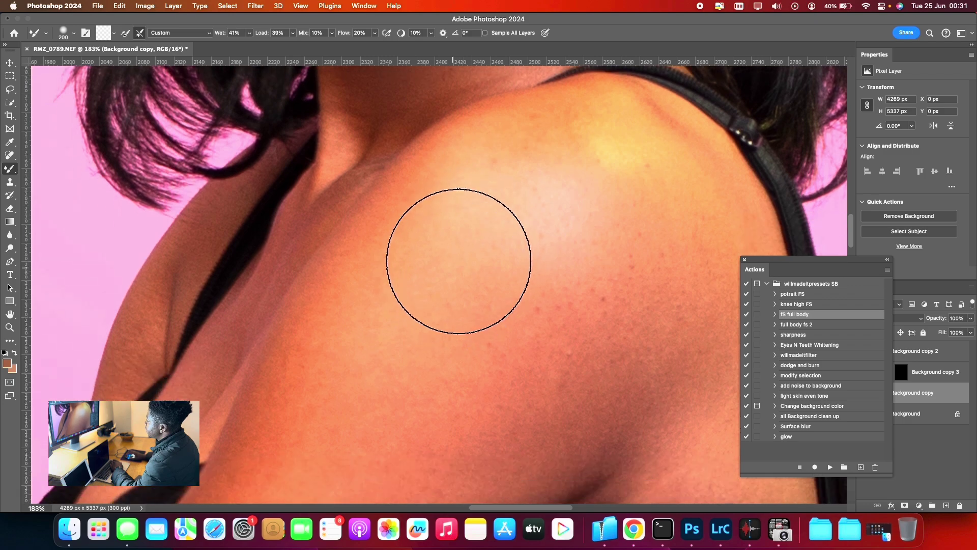
key(bracketright)
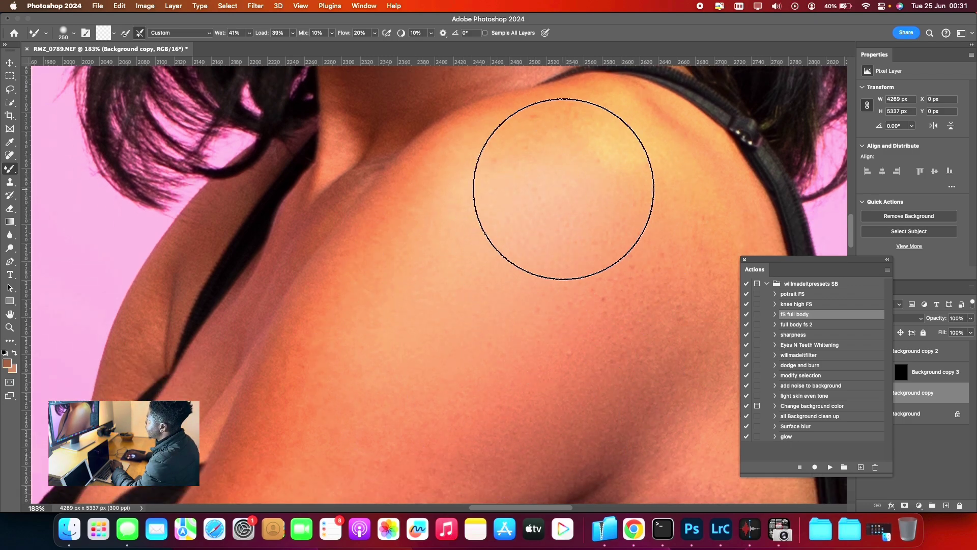
scroll(563, 185, down, 5)
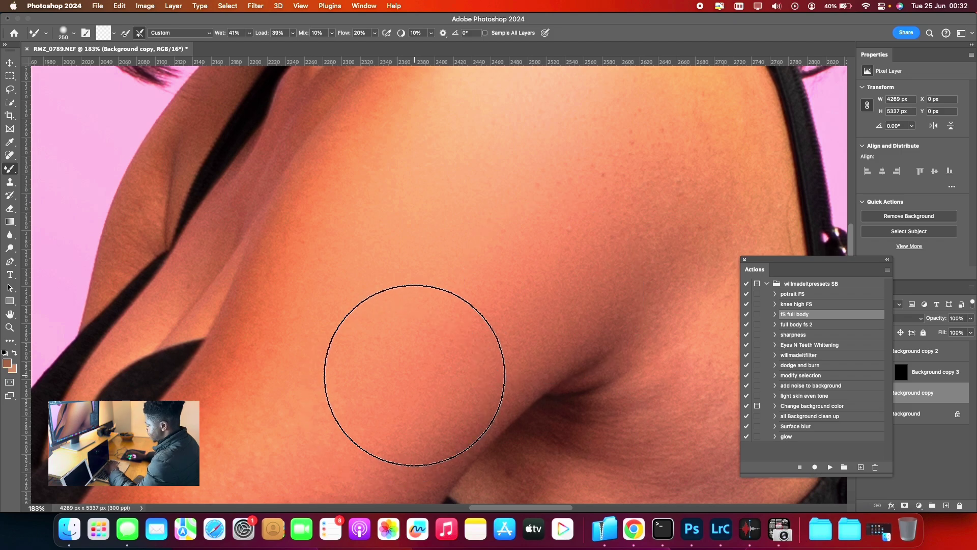
scroll(414, 379, down, 5)
Blend the shadow under the arm and smooth the upper arm and forearm skin.
key(bracketleft)
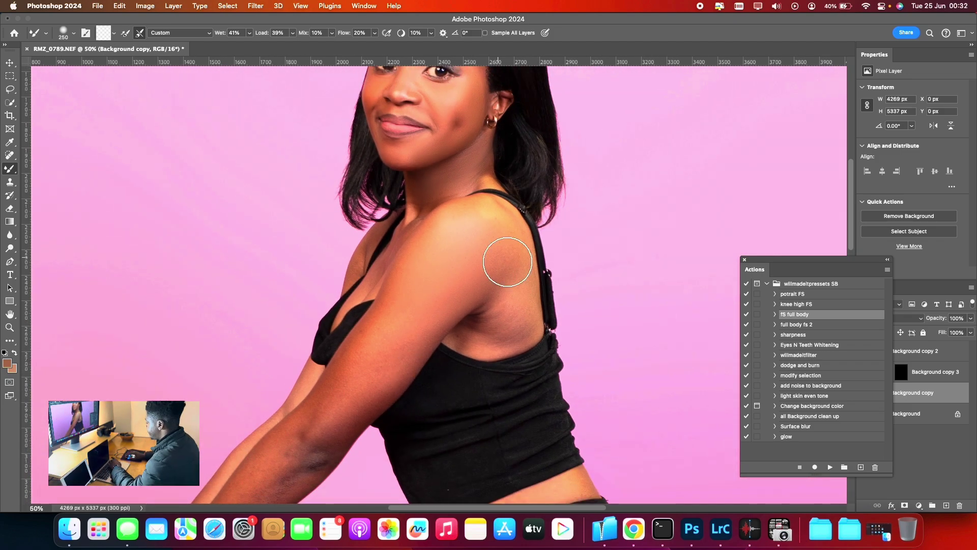
key(bracketleft)
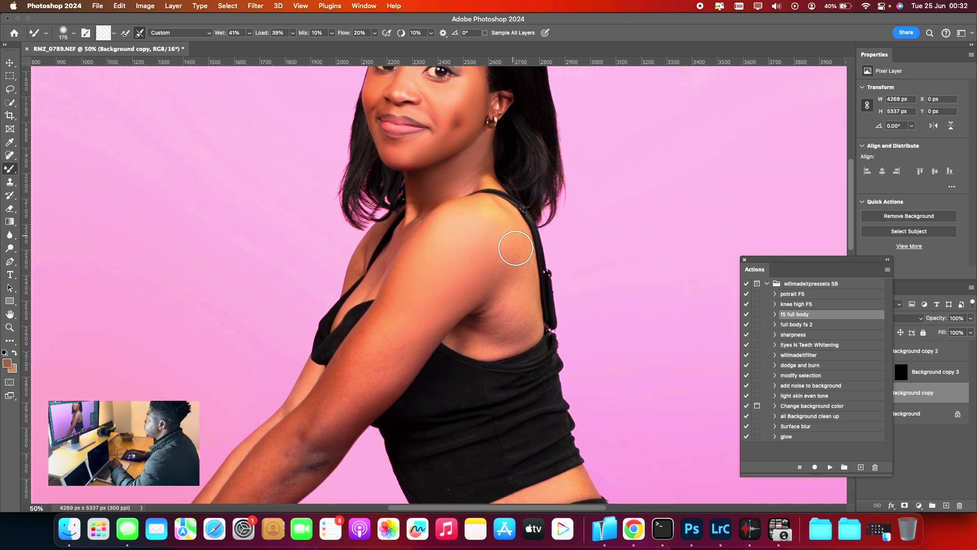
drag(497, 338, 497, 323)
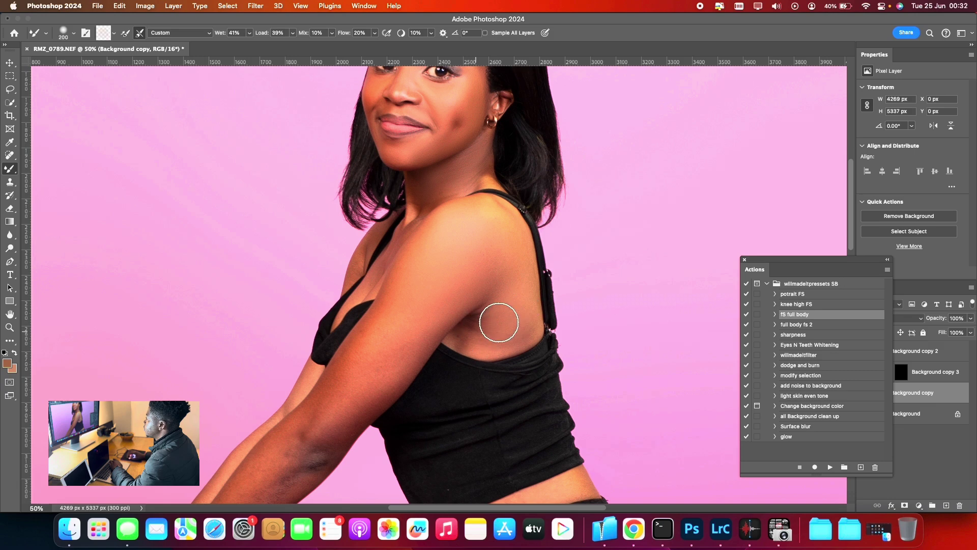
key(bracketright)
mouse_move(439, 253)
mouse_down()
mouse_move(364, 395)
mouse_move(434, 329)
mouse_move(408, 318)
mouse_move(388, 329)
mouse_move(398, 309)
mouse_move(382, 332)
mouse_move(453, 236)
mouse_up()
scroll(454, 237, down, 4)
key(bracketleft)
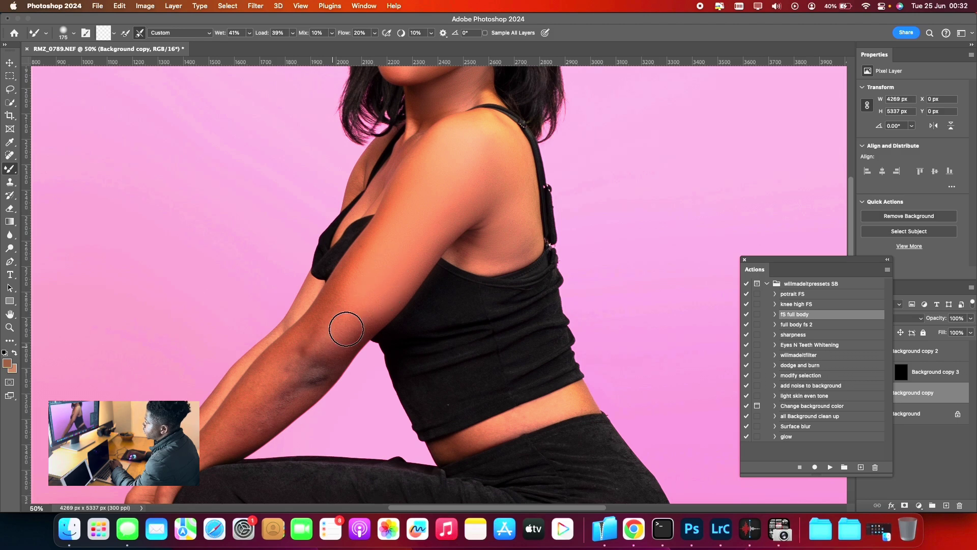
mouse_move(345, 323)
mouse_down()
mouse_move(356, 328)
mouse_move(343, 284)
mouse_move(327, 318)
mouse_up()
scroll(367, 276, down, 2)
mouse_move(368, 277)
mouse_down()
mouse_move(382, 253)
mouse_move(243, 379)
mouse_move(311, 342)
mouse_move(232, 403)
mouse_move(409, 242)
mouse_move(280, 364)
mouse_move(408, 218)
mouse_up()
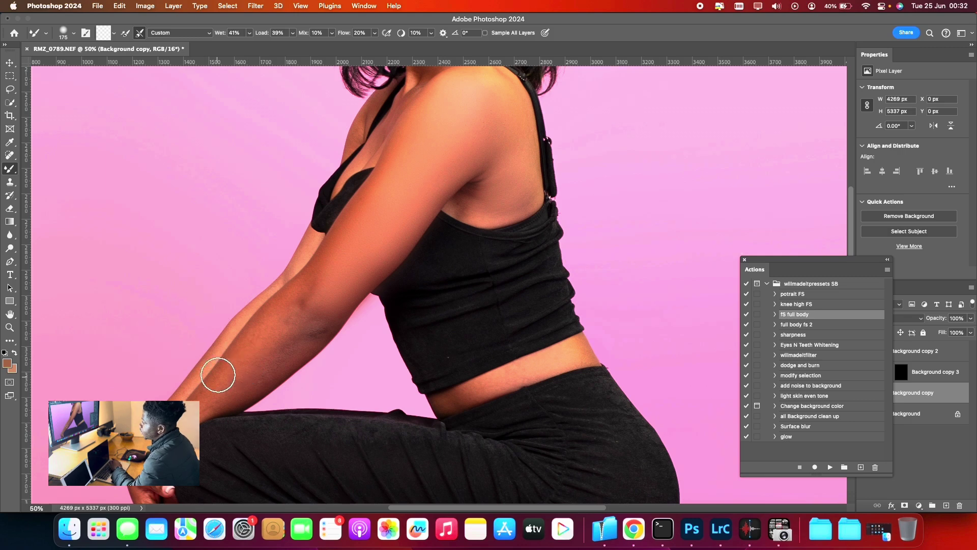
Smooth the skin across the bare midriff with the Mixer Brush.
key(p)
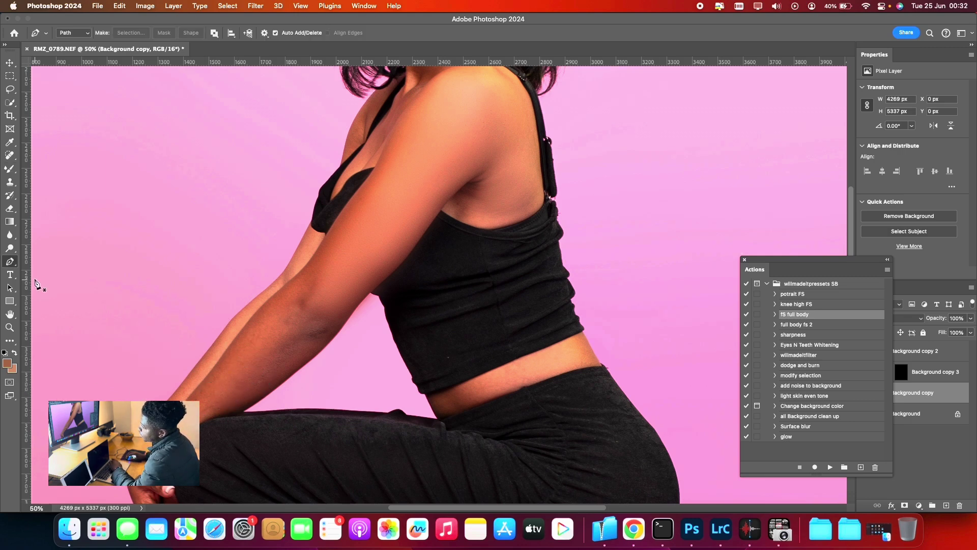
click(10, 168)
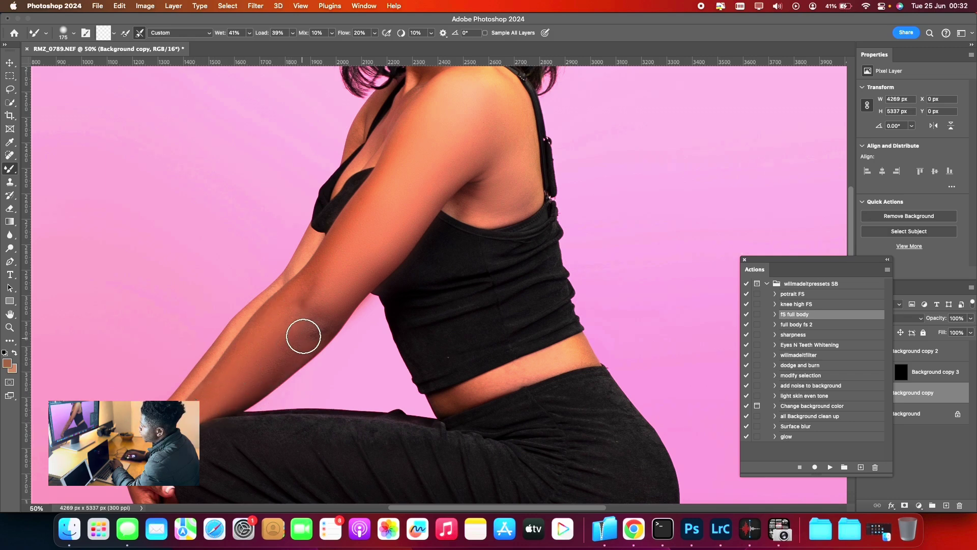
key(bracketright)
key(bracketright)
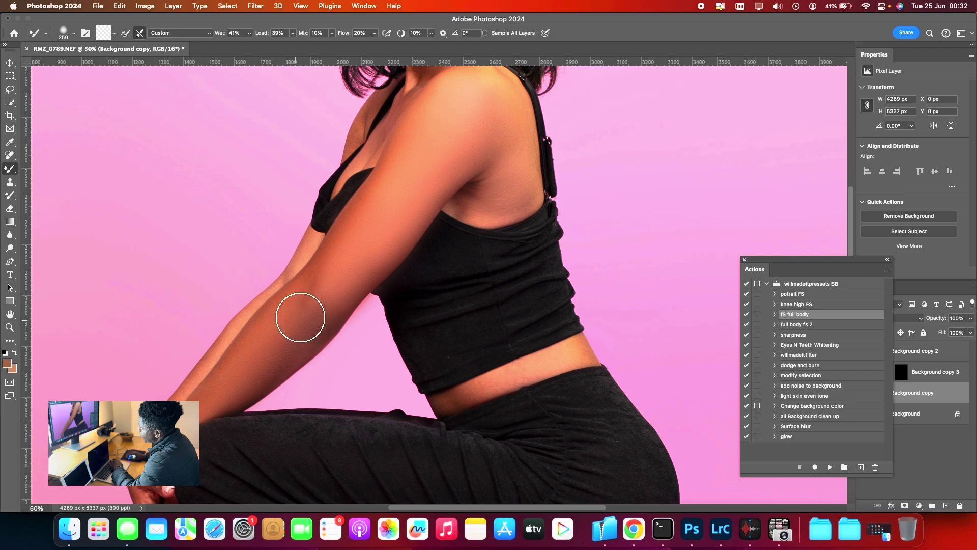
key(bracketleft)
key(bracketleft)
key(bracketleft)
key(bracketleft)
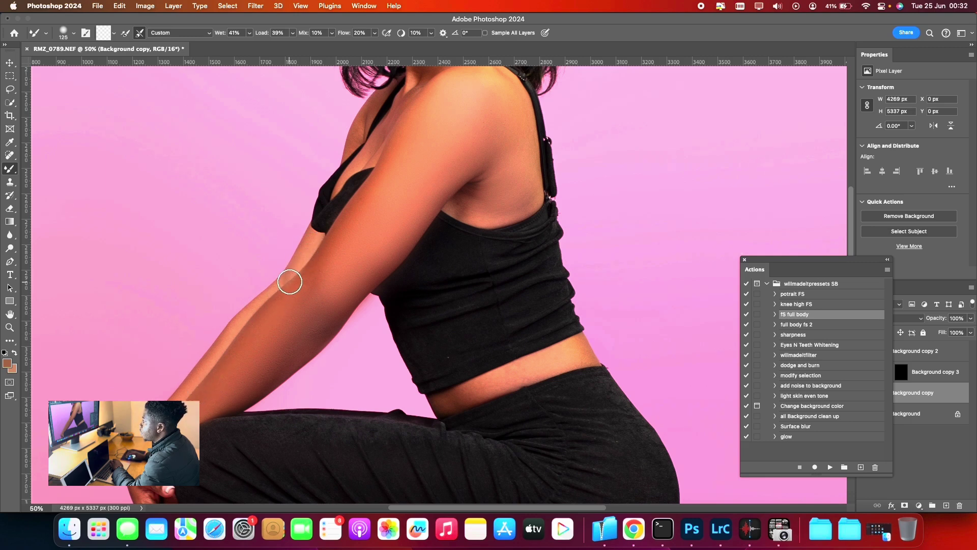
scroll(515, 204, up, 1)
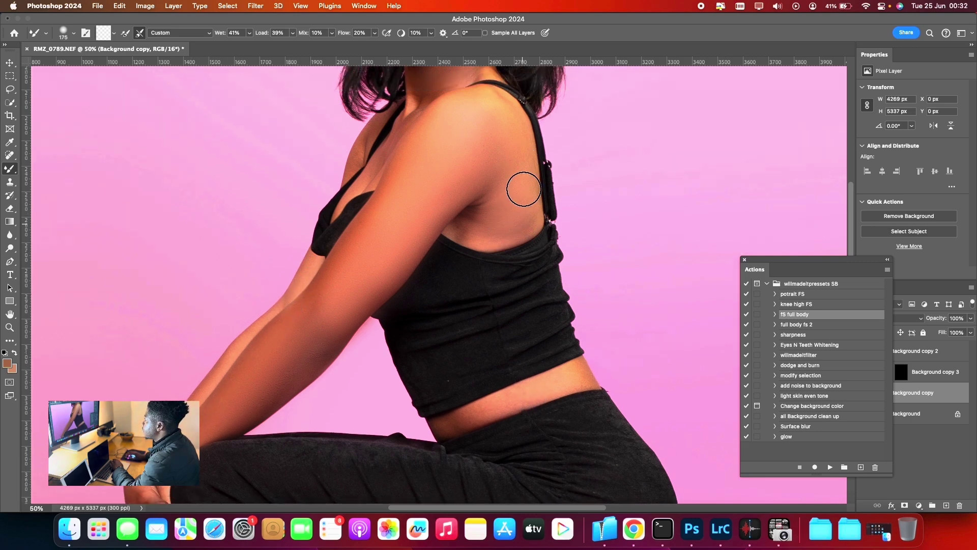
key(bracketright)
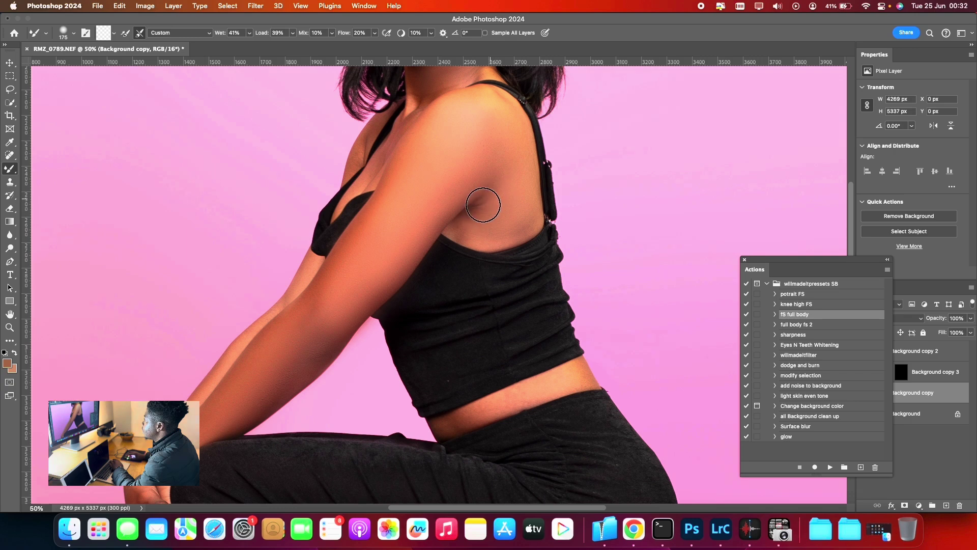
scroll(498, 305, down, 4)
key(bracketleft)
mouse_move(497, 324)
mouse_down()
mouse_move(471, 331)
mouse_move(582, 290)
mouse_move(444, 341)
mouse_move(565, 296)
mouse_move(465, 335)
mouse_up()
Even out the skin tone on the ankle and heel with a smaller blending brush.
key(bracketleft)
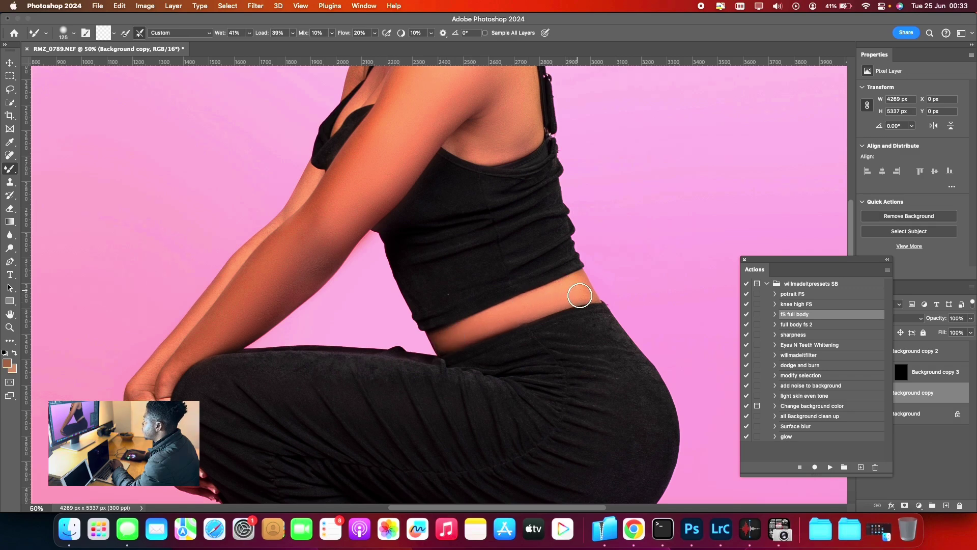
scroll(506, 320, down, 10)
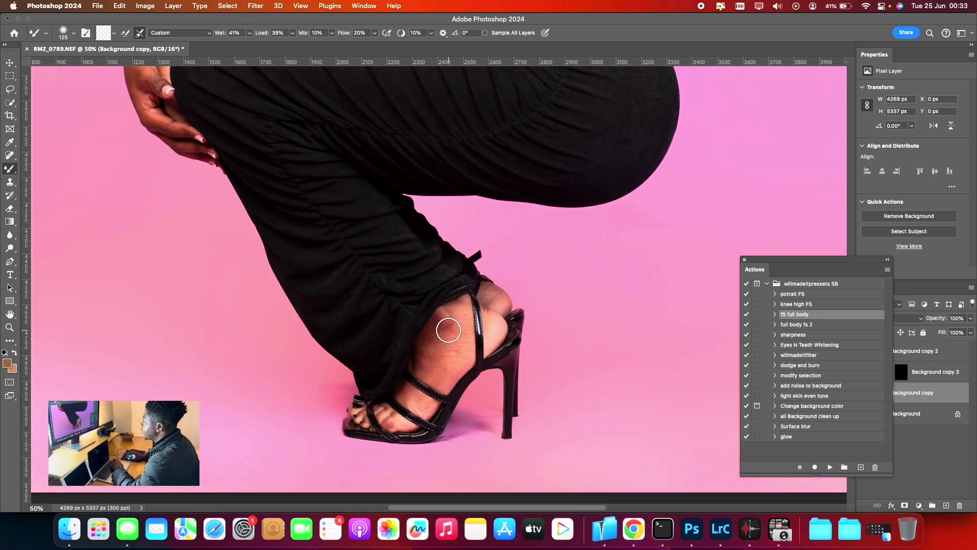
mouse_move(449, 351)
mouse_down()
mouse_move(448, 382)
mouse_move(433, 350)
mouse_move(451, 338)
mouse_move(461, 313)
mouse_move(445, 349)
mouse_up()
key(bracketleft)
scroll(421, 391, down, 3)
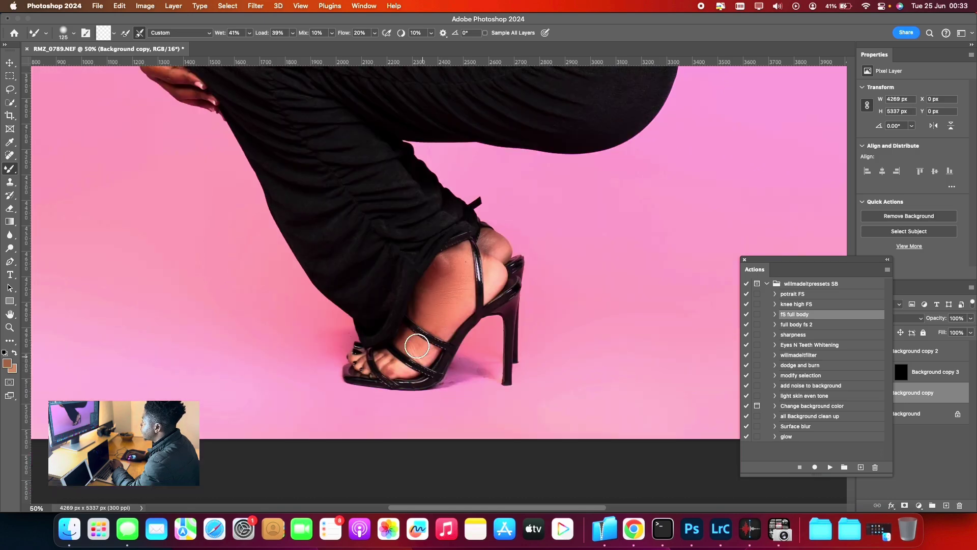
key(bracketleft)
scroll(482, 326, up, 3)
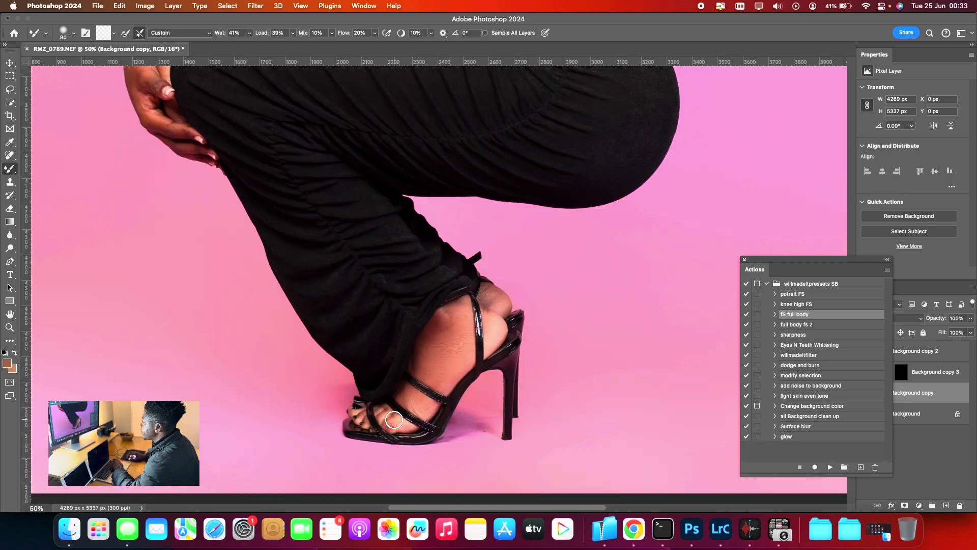
scroll(395, 390, up, 15)
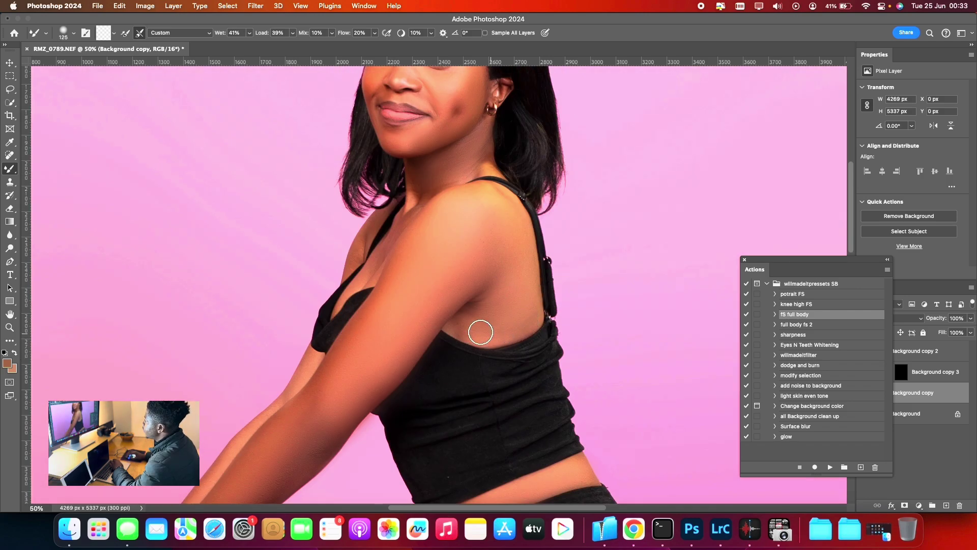
key(bracketright)
scroll(489, 315, up, 4)
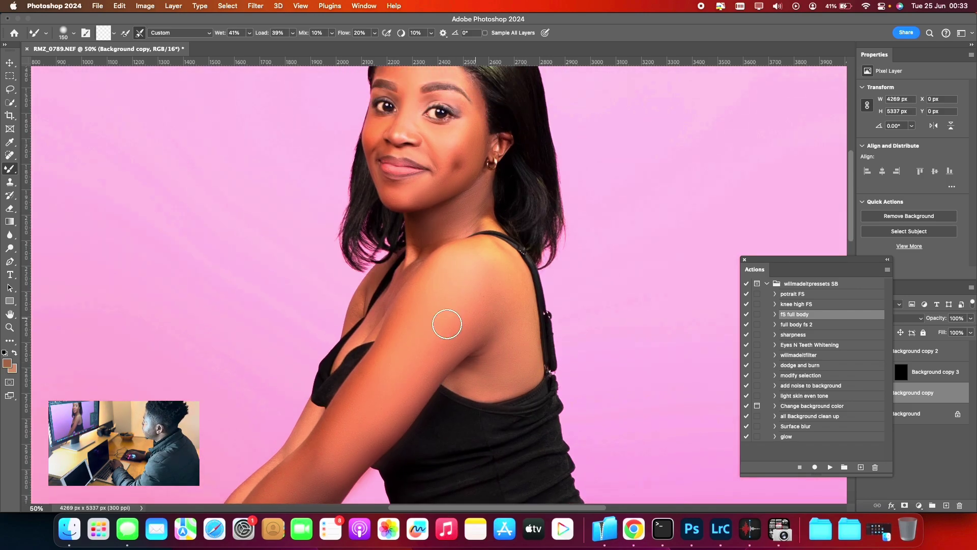
scroll(417, 270, up, 2)
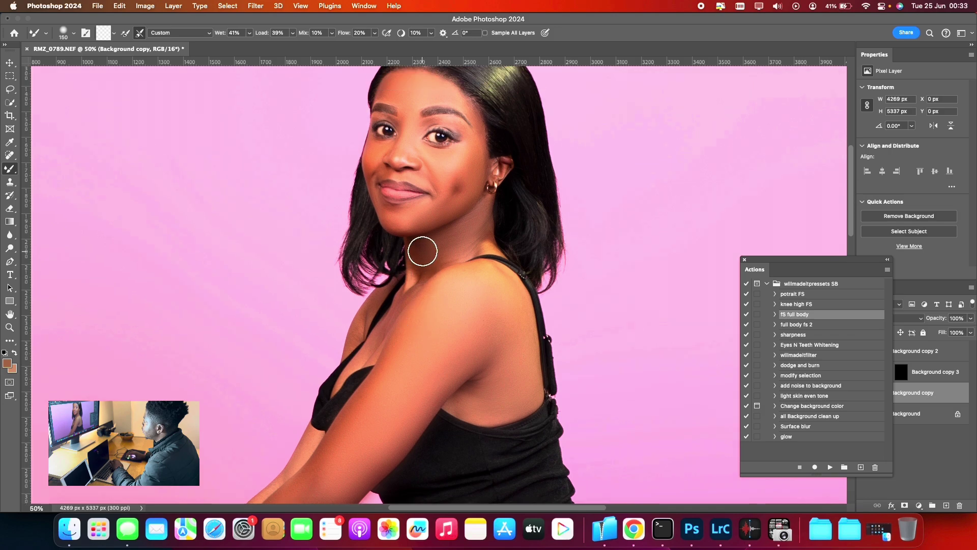
key(bracketleft)
key(bracketleft)
scroll(473, 222, up, 5)
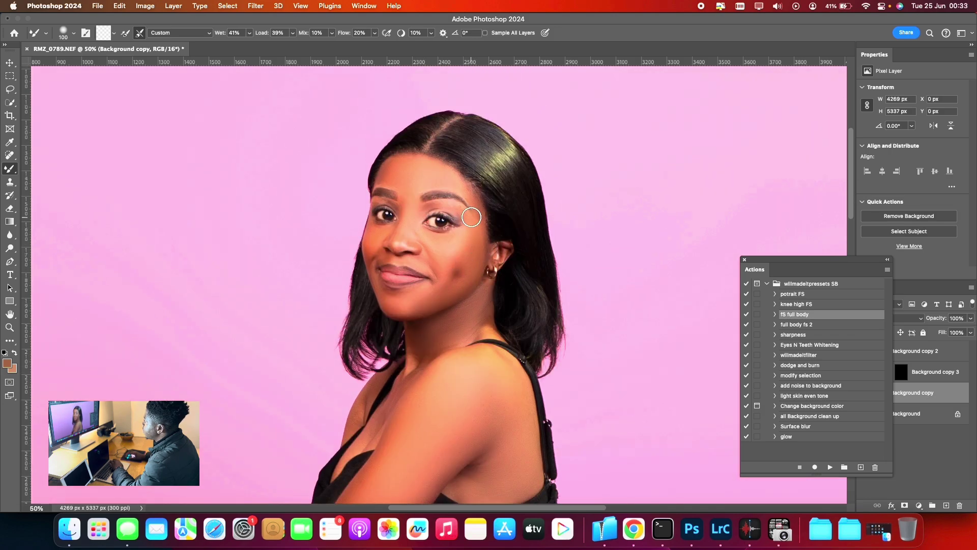
Zoom in on the hair at the top of the head.
click(10, 328)
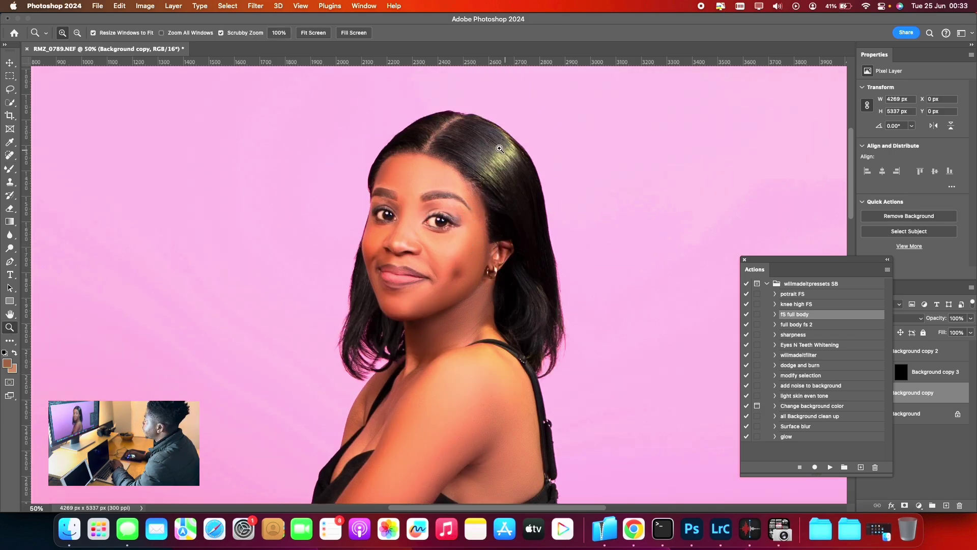
drag(500, 149, 529, 198)
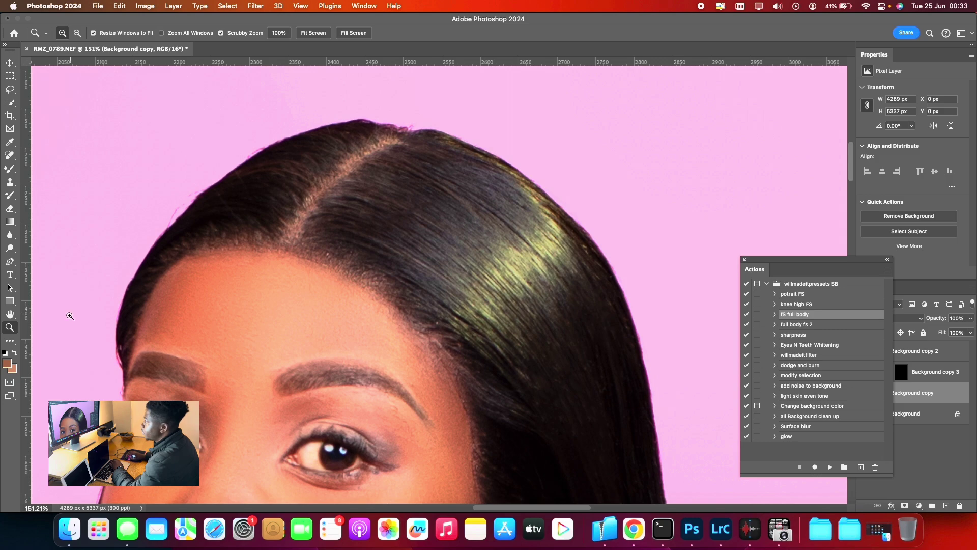
scroll(523, 493, down, 7)
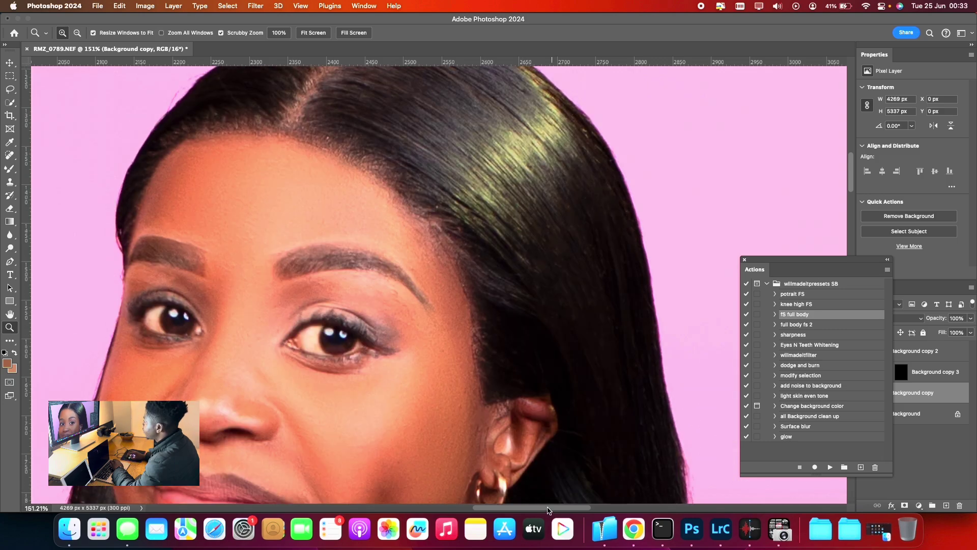
scroll(548, 510, right, 7)
scroll(414, 393, up, 6)
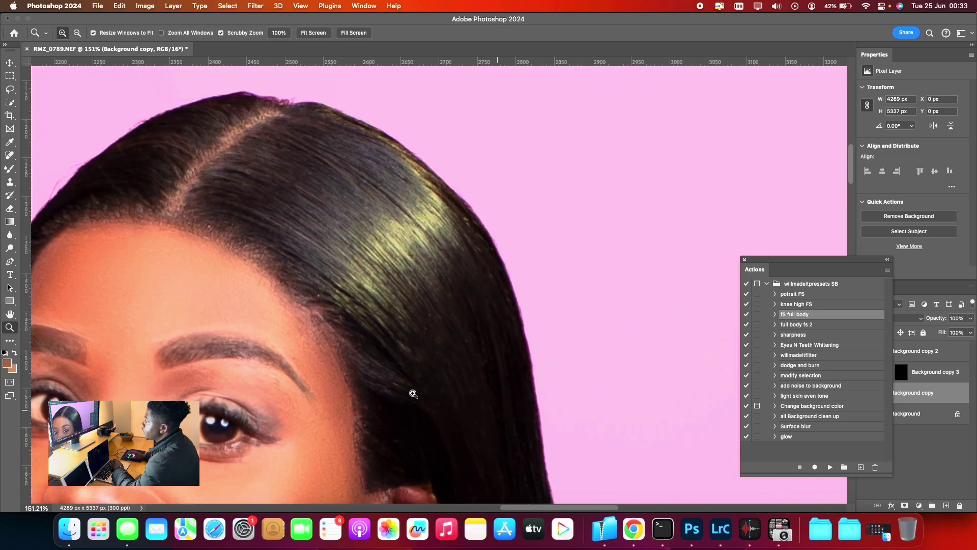
Blend the yellowish highlights along the hair parting, then zoom out to the full image.
click(9, 170)
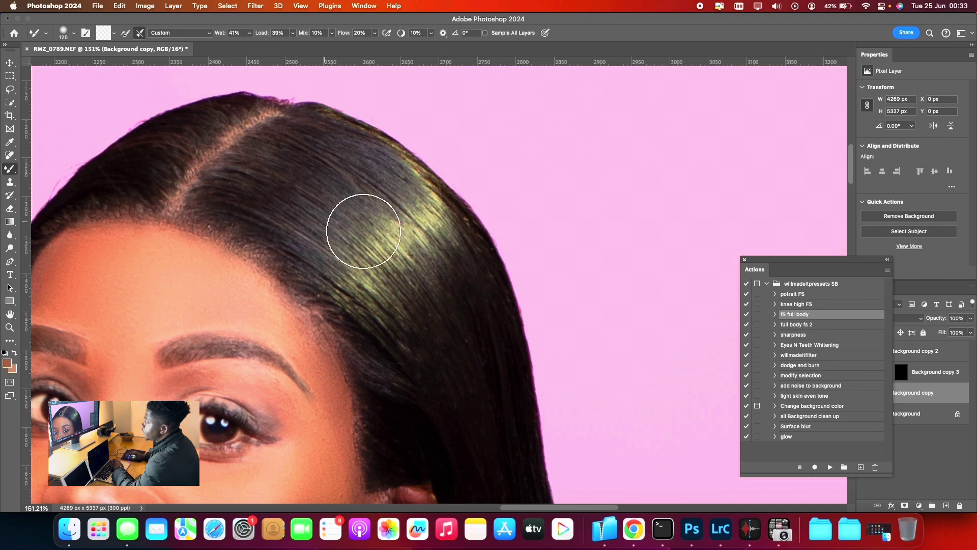
drag(824, 272, 733, 270)
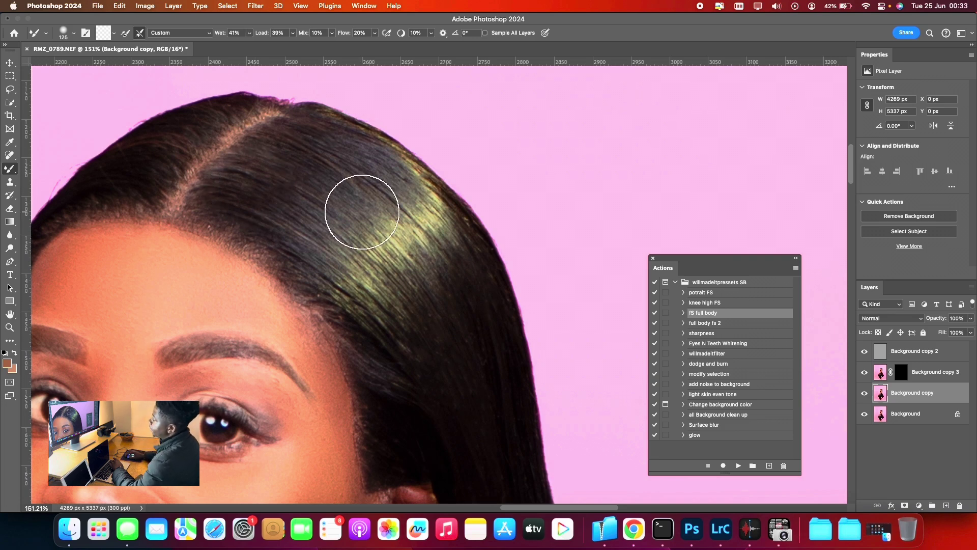
scroll(425, 255, down, 2)
scroll(377, 242, up, 4)
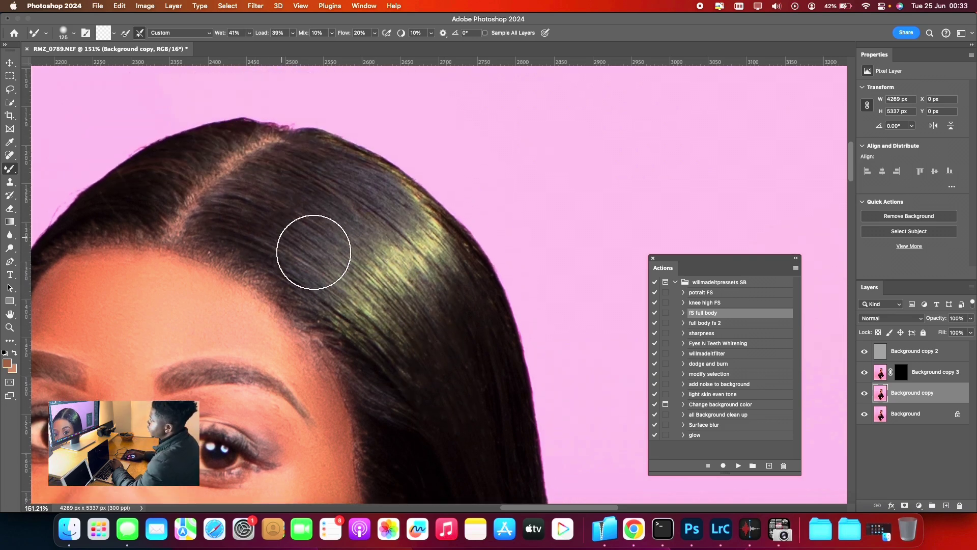
mouse_move(391, 336)
mouse_down()
mouse_move(357, 232)
mouse_move(431, 284)
mouse_move(365, 193)
mouse_move(412, 299)
mouse_move(362, 292)
mouse_move(255, 211)
mouse_move(388, 357)
mouse_up()
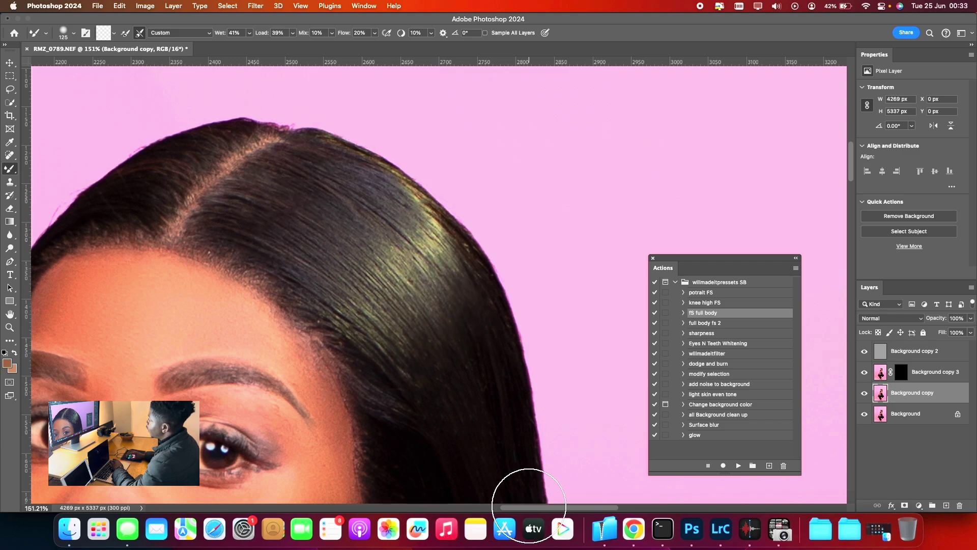
scroll(509, 504, left, 5)
key(bracketleft)
key(bracketleft)
key(bracketleft)
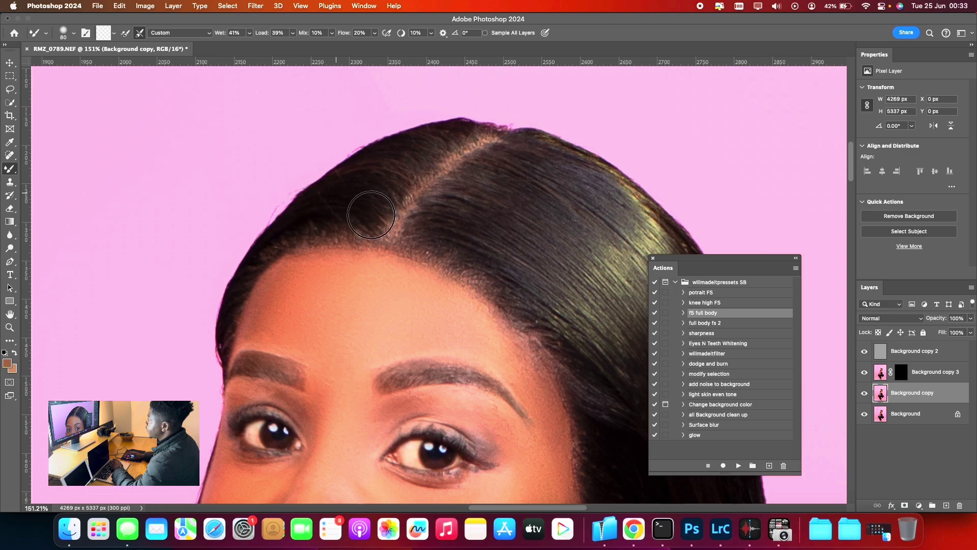
key(bracketright)
key(super+minus)
key(super+minus)
key(super+minus)
key(super+minus)
key(super+minus)
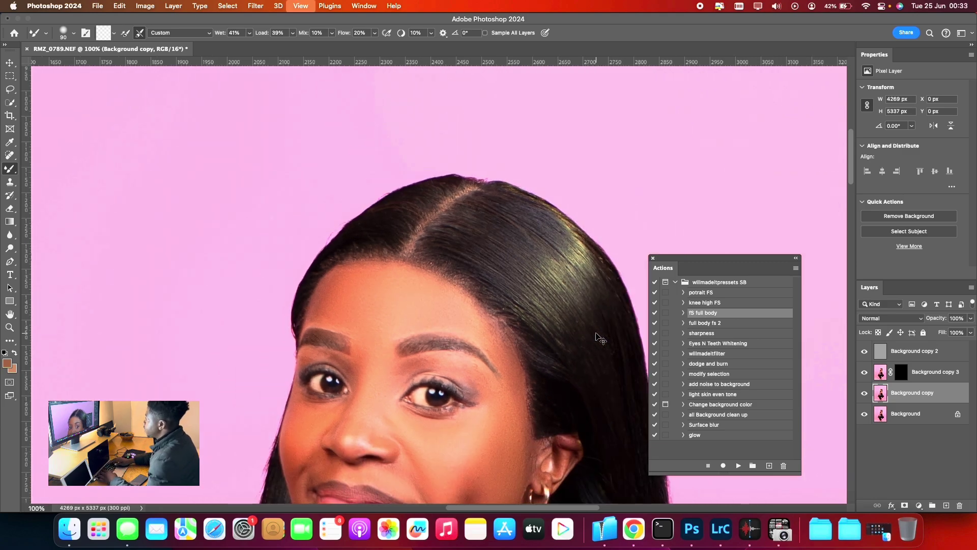
key(super+minus)
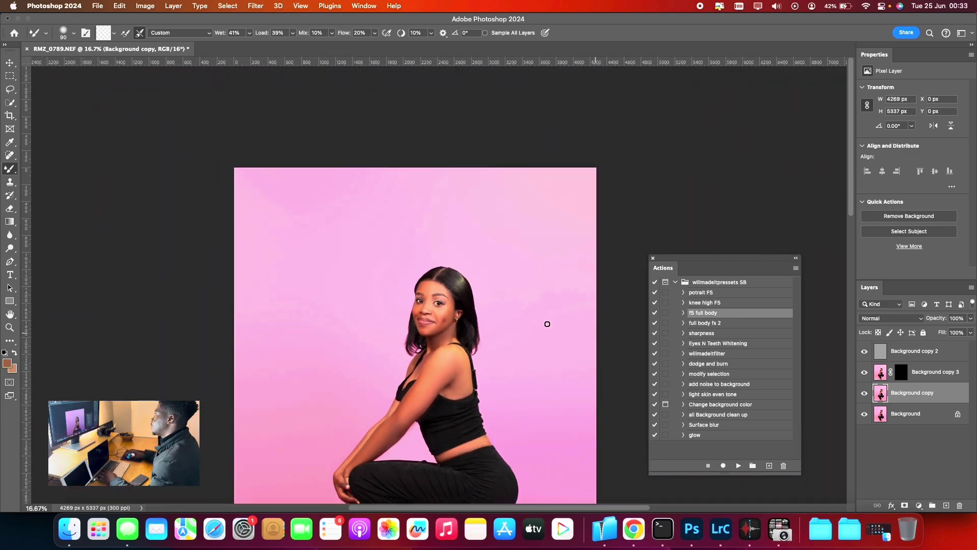
Run the sharpness action on Background copy 2, adding Group 1 with a 25% Linear Light copy.
scroll(547, 324, down, 5)
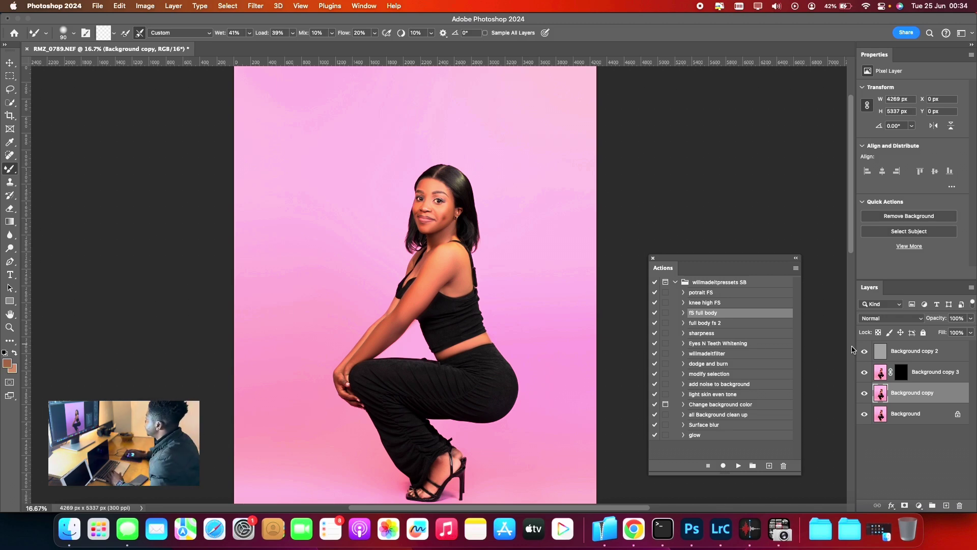
click(918, 355)
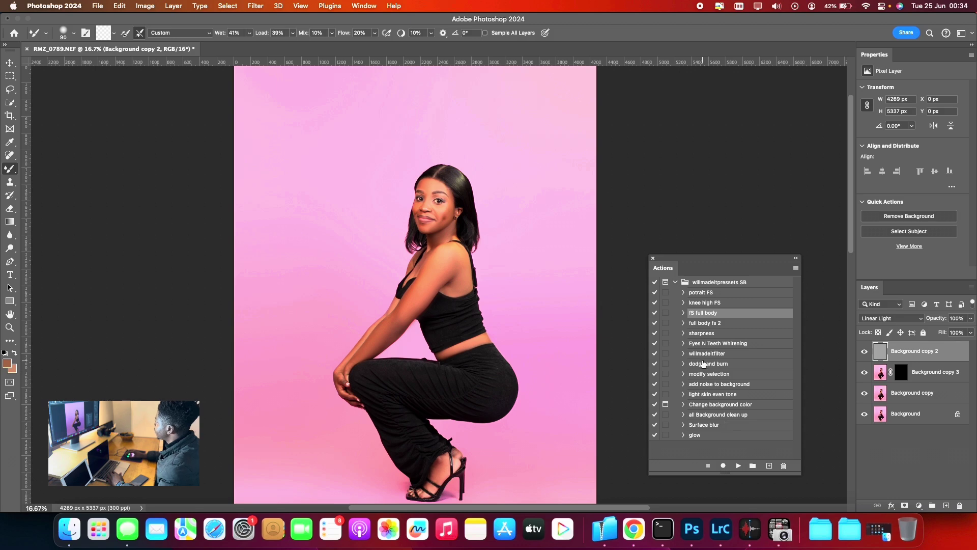
click(710, 334)
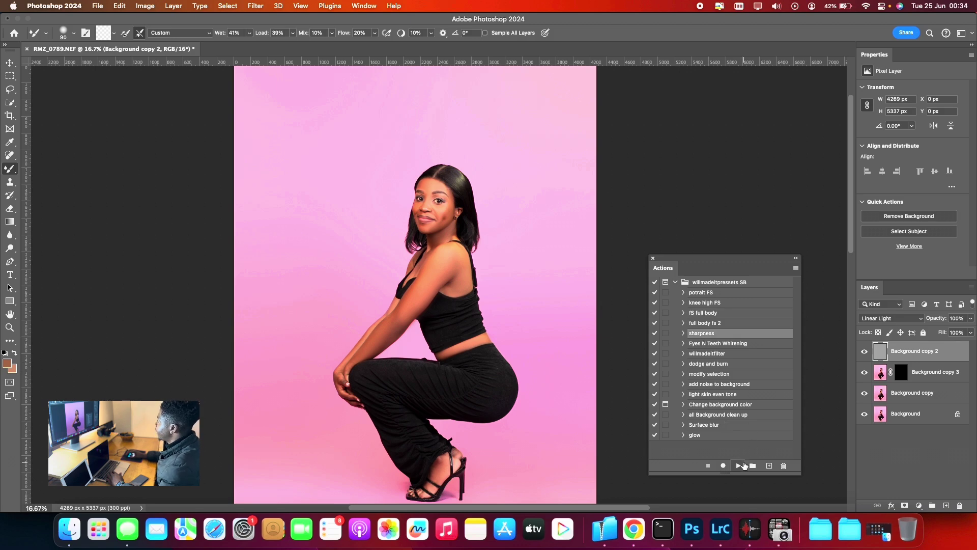
click(745, 464)
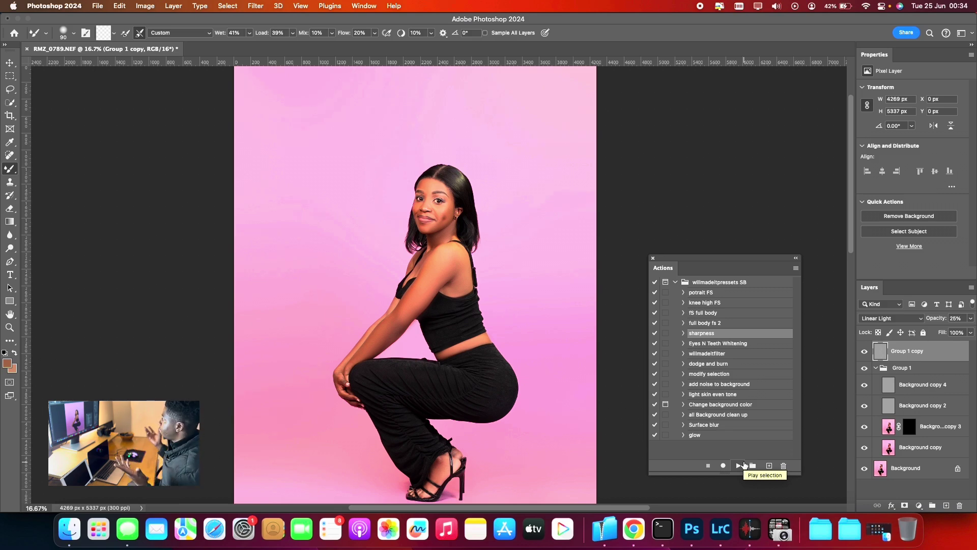
click(10, 328)
mouse_move(467, 213)
mouse_down()
mouse_move(535, 218)
mouse_move(457, 220)
mouse_up()
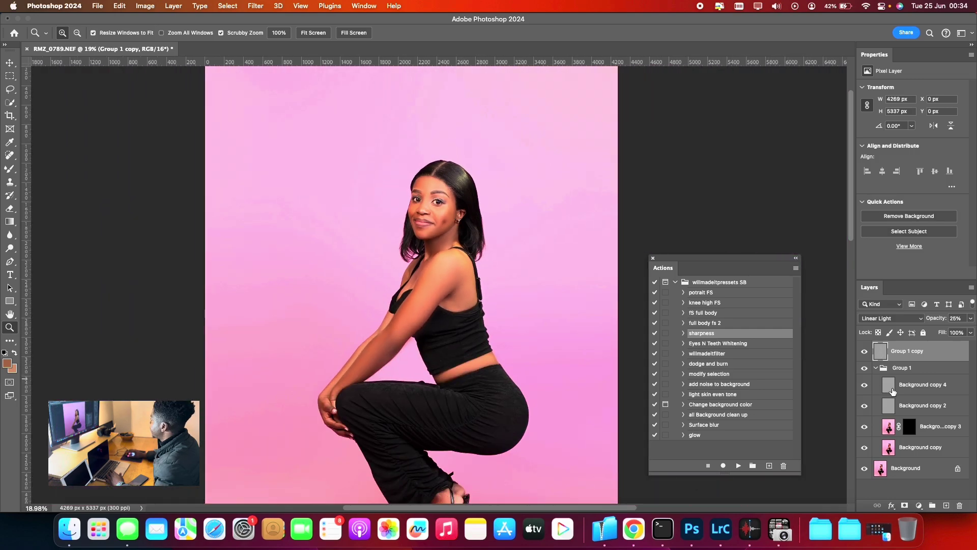
click(876, 368)
Merge Group 1 and all retouching layers into a single Background layer.
super+click(915, 371)
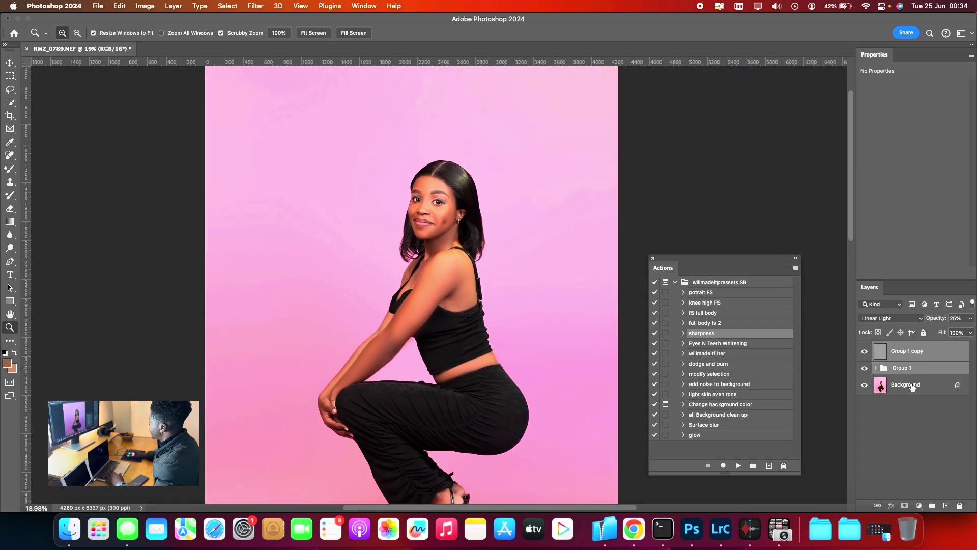
super+click(899, 386)
right_click(899, 386)
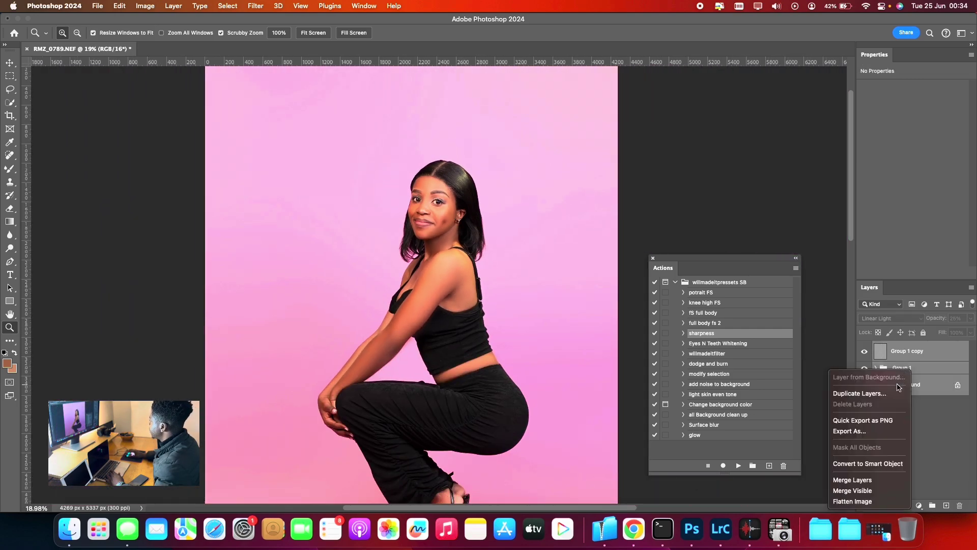
click(878, 479)
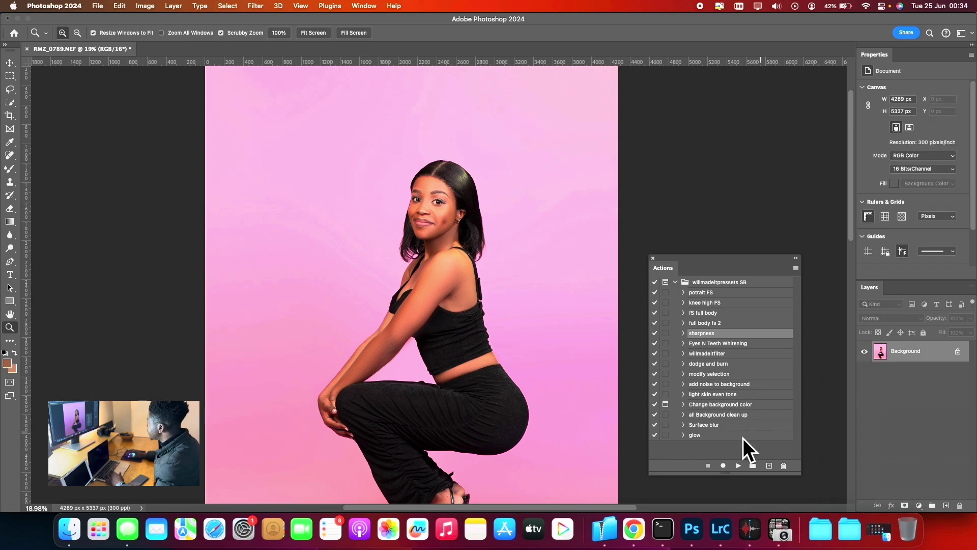
Play the Eyes N Teeth Whitening action and target the Photo Filter 1 mask.
click(711, 345)
click(738, 467)
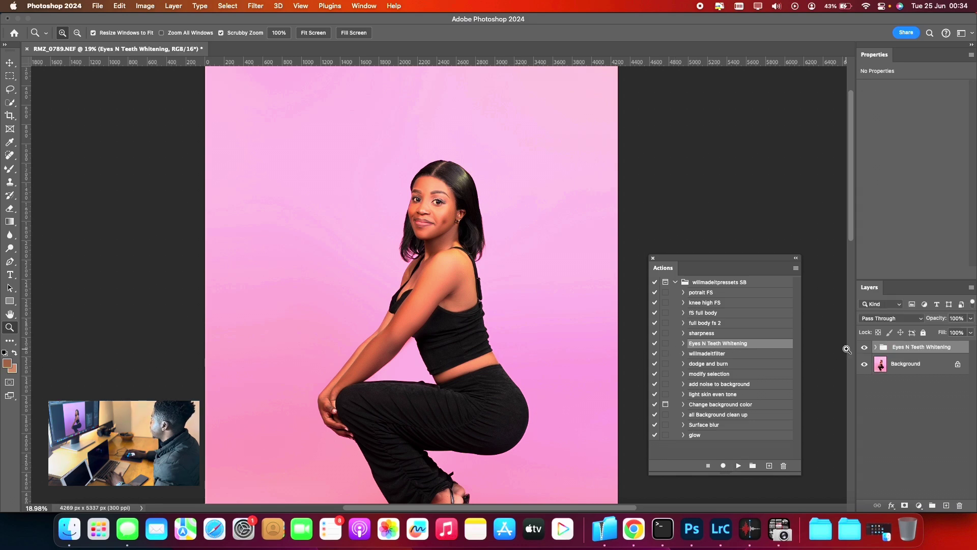
click(876, 347)
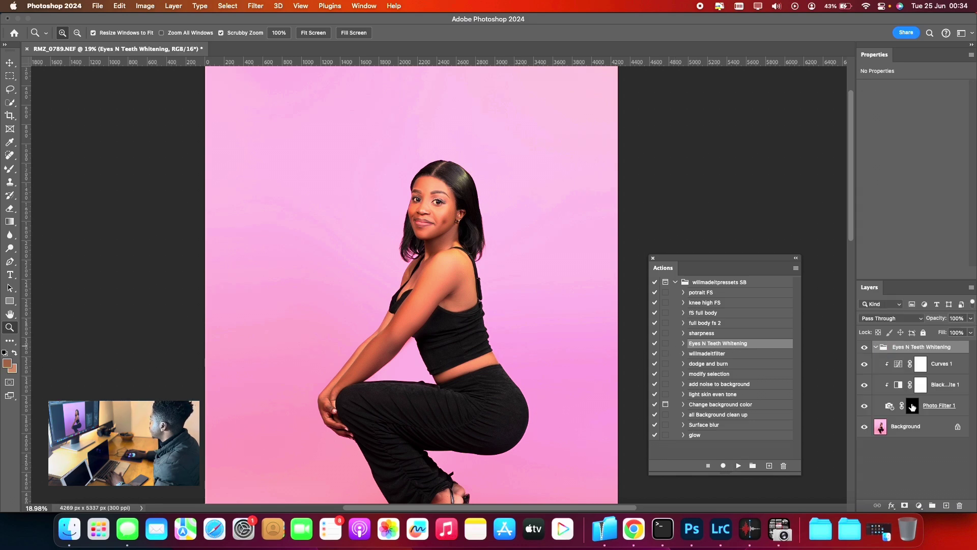
click(912, 406)
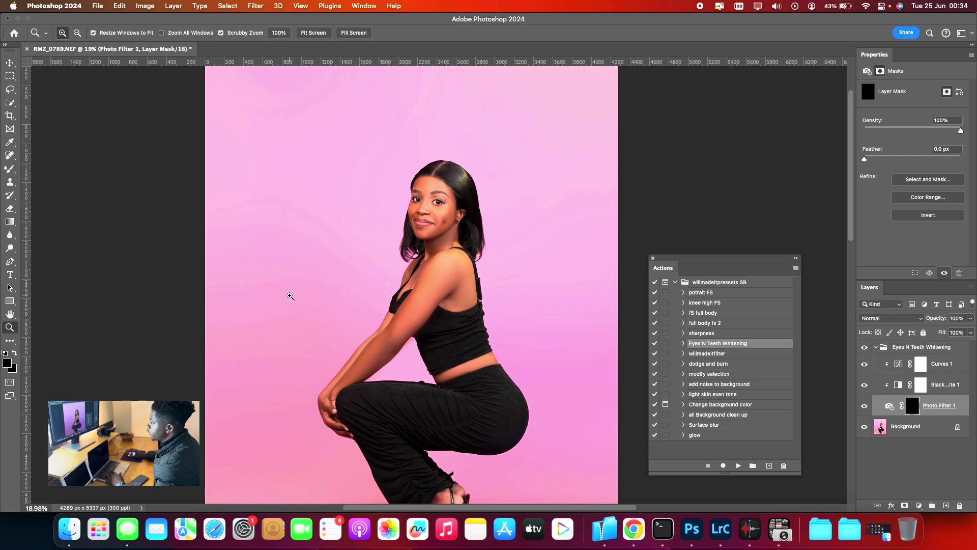
Zoom in on the eyes and set the foreground colour to white.
drag(440, 197, 470, 216)
click(10, 366)
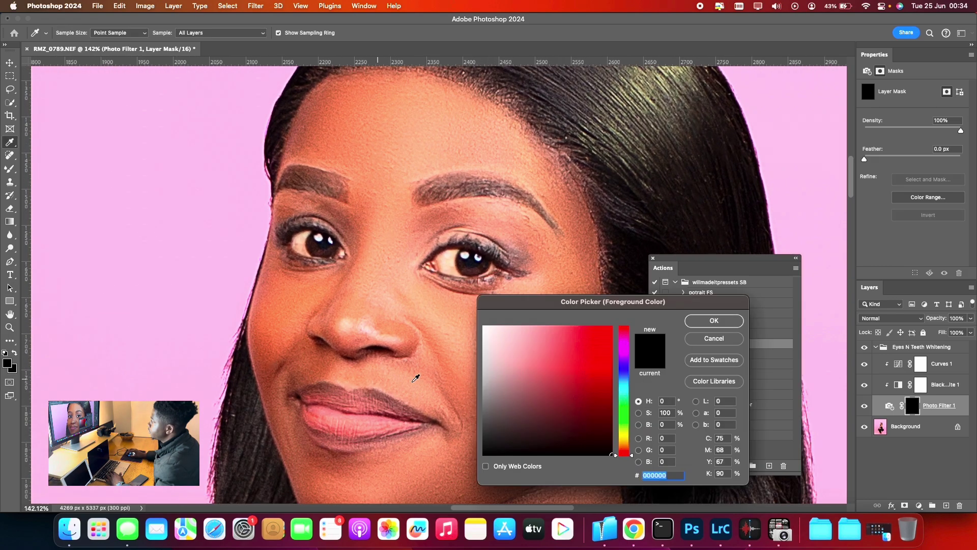
click(487, 309)
click(712, 322)
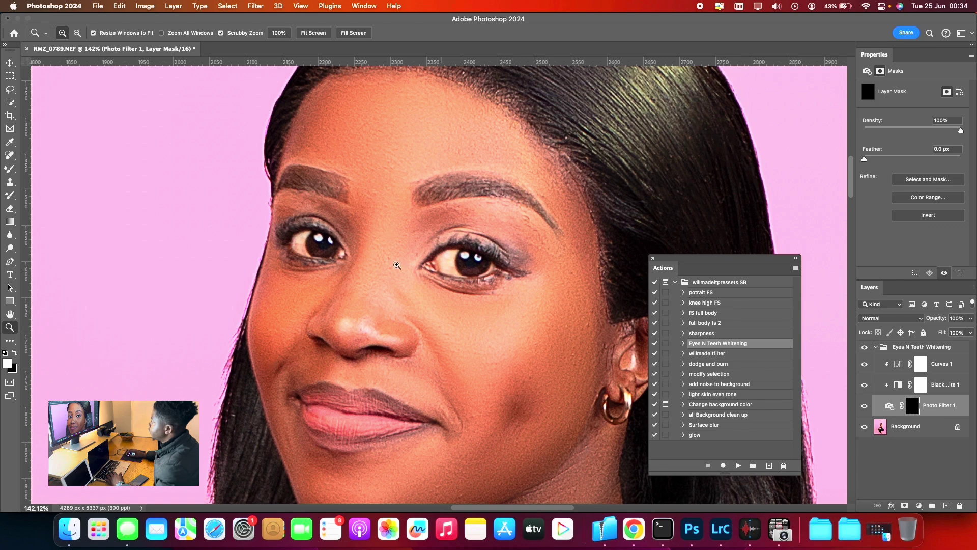
Paint the eye whites into the Photo Filter 1 mask with a small Brush Tool.
click(9, 171)
click(49, 168)
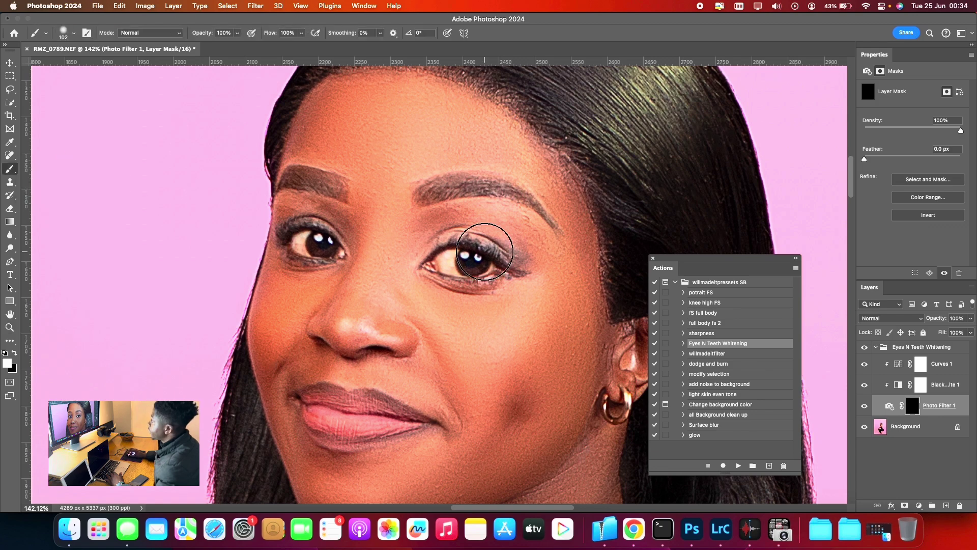
key(bracketleft)
key(bracketleft)
key(bracketleft)
key(bracketleft)
key(bracketleft)
key(bracketleft)
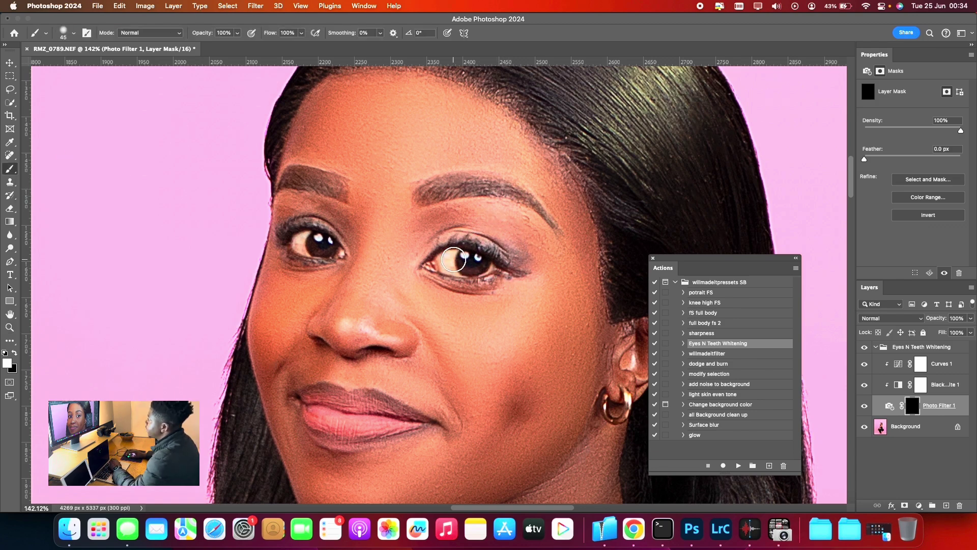
drag(448, 259, 449, 265)
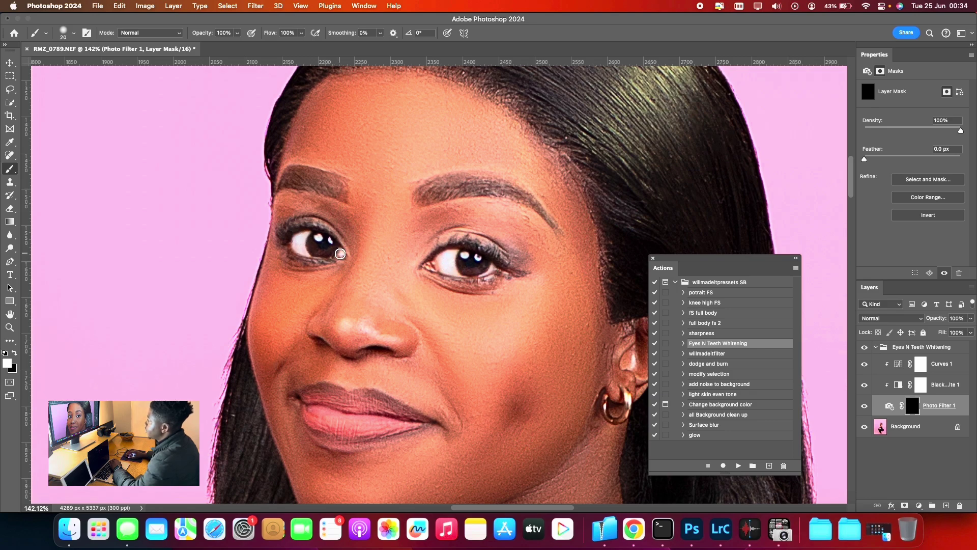
key(ctrl+minus)
key(ctrl+minus)
key(ctrl+minus)
key(ctrl+minus)
key(ctrl+minus)
key(ctrl+minus)
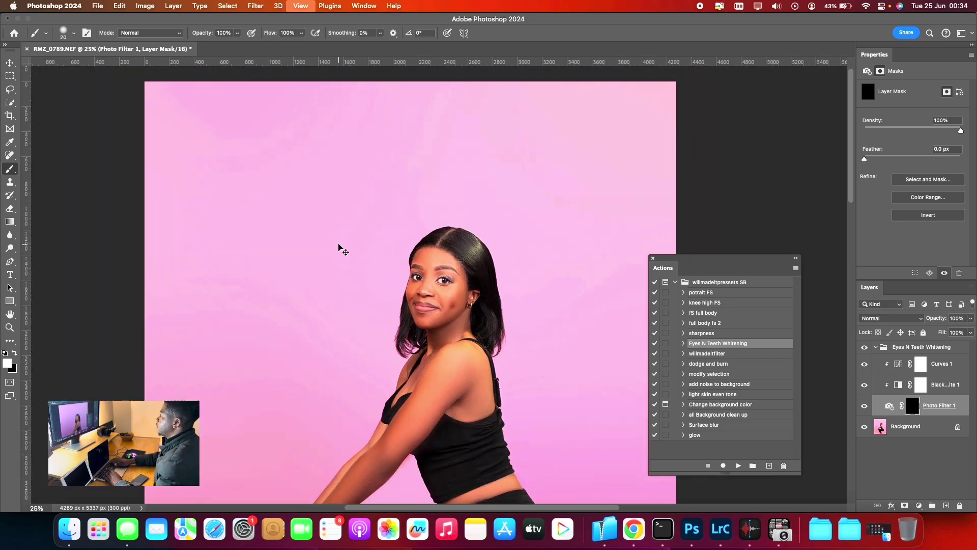
Lower the Eyes N Teeth Whitening group's opacity to 84%.
scroll(370, 252, down, 3)
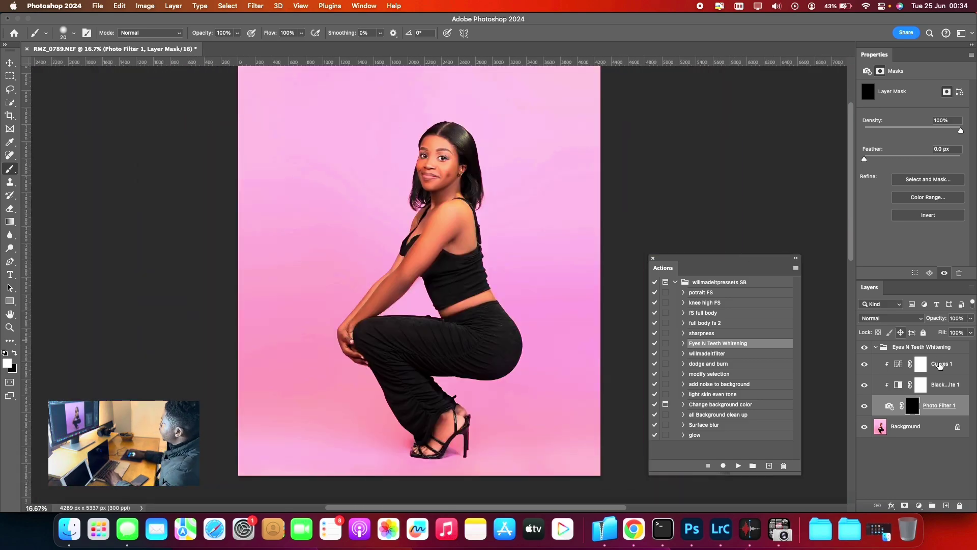
click(877, 346)
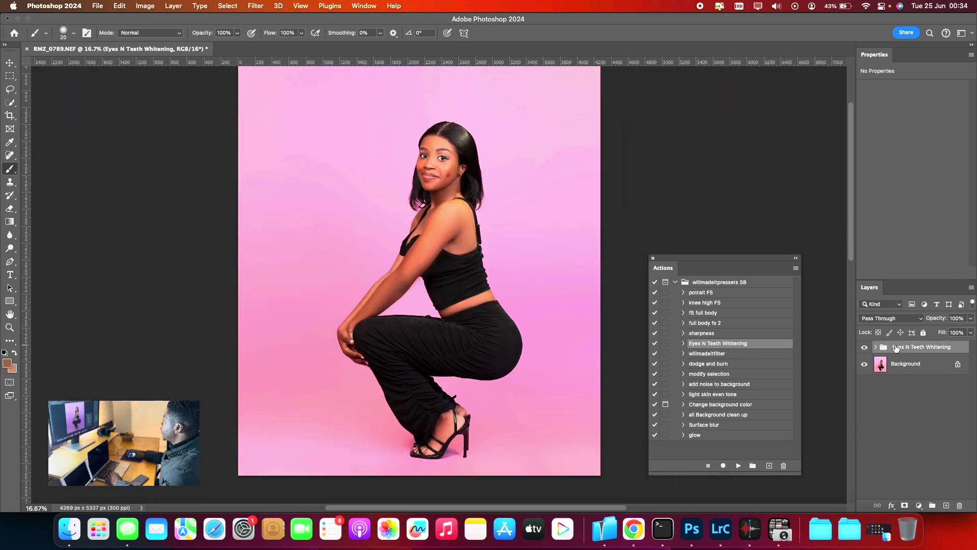
click(972, 321)
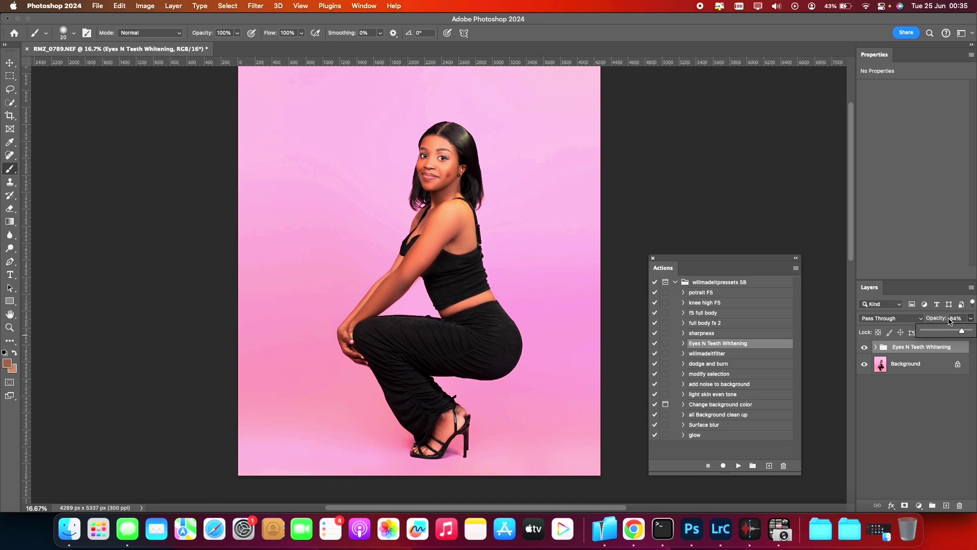
click(929, 362)
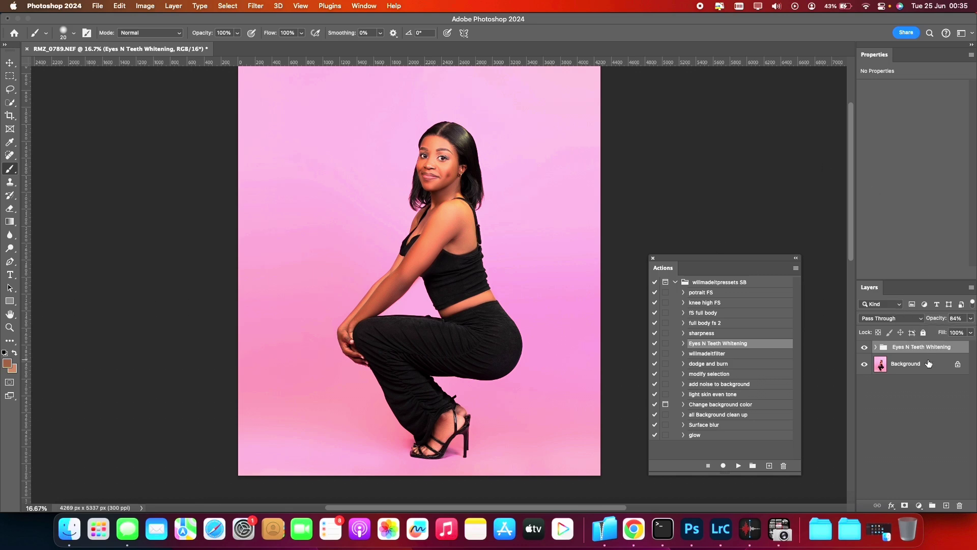
Merge the whitening group into Background, then zoom in on her head to inspect.
shift+click(930, 362)
right_click(929, 362)
click(890, 468)
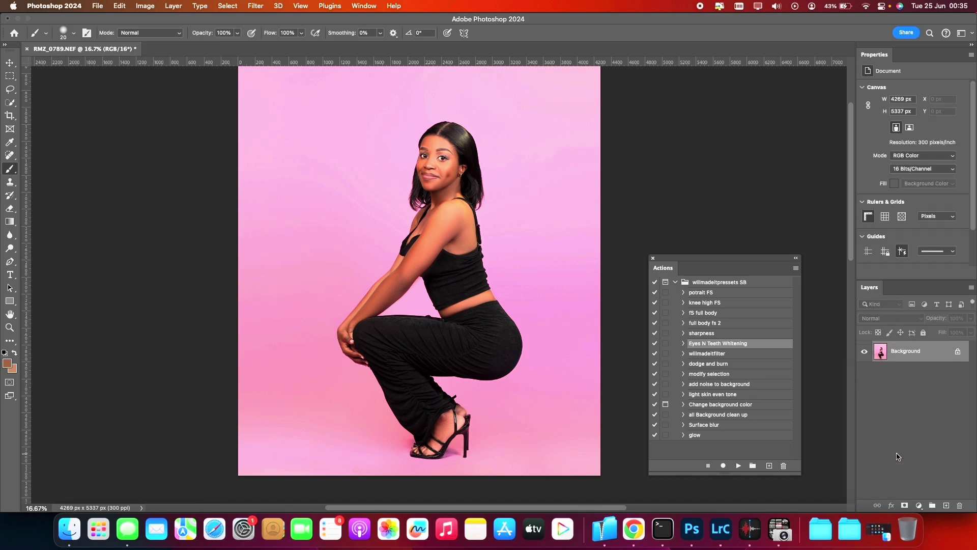
click(10, 327)
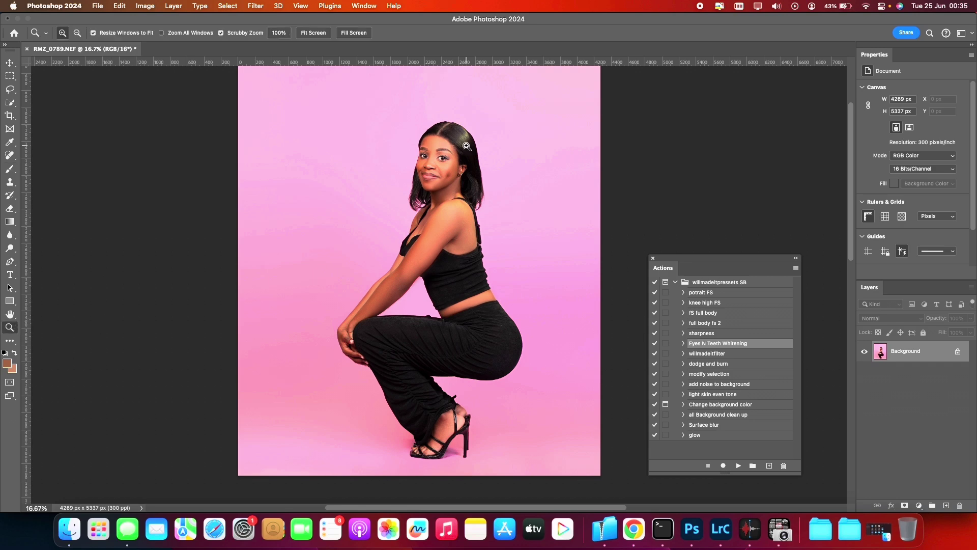
drag(451, 142, 500, 143)
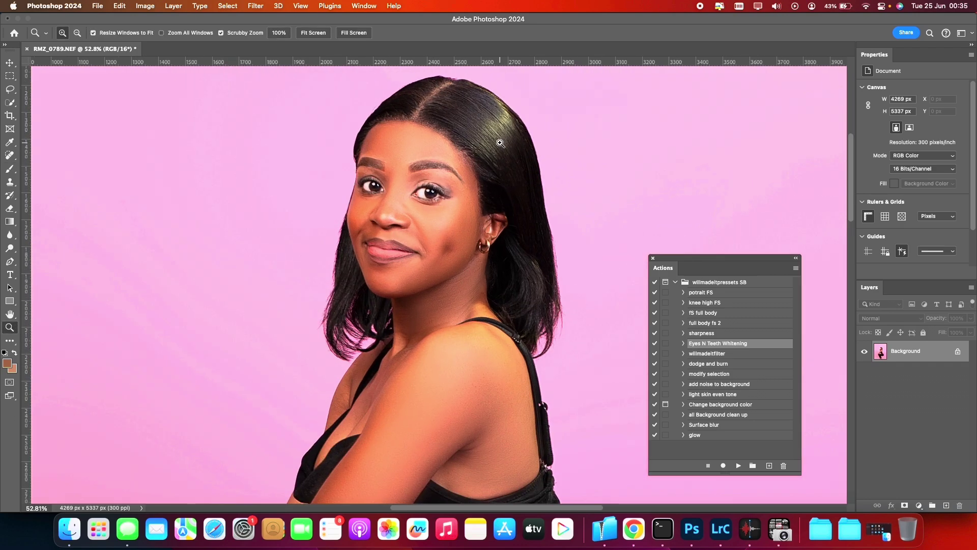
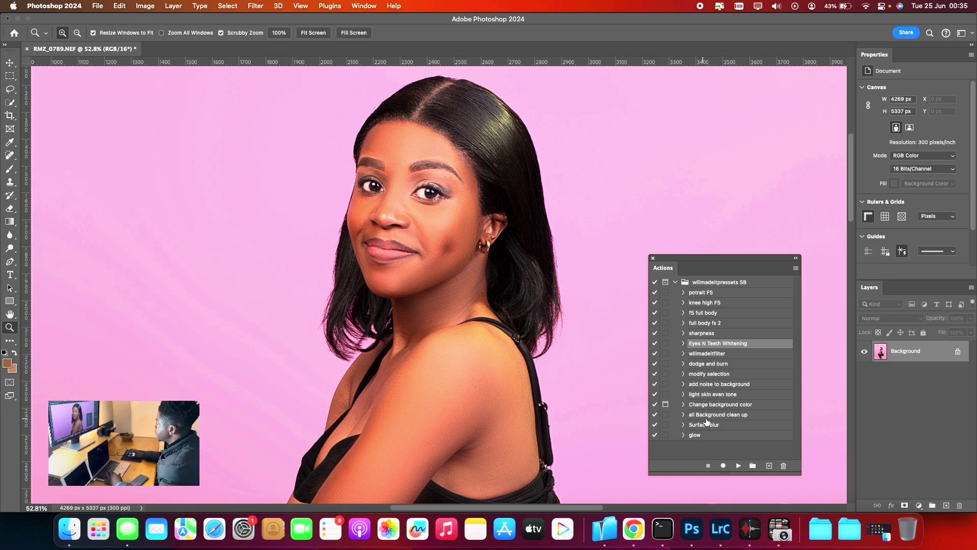
Rename the 'light skin even tone' action in the Actions panel to 'even skin tone'.
click(706, 395)
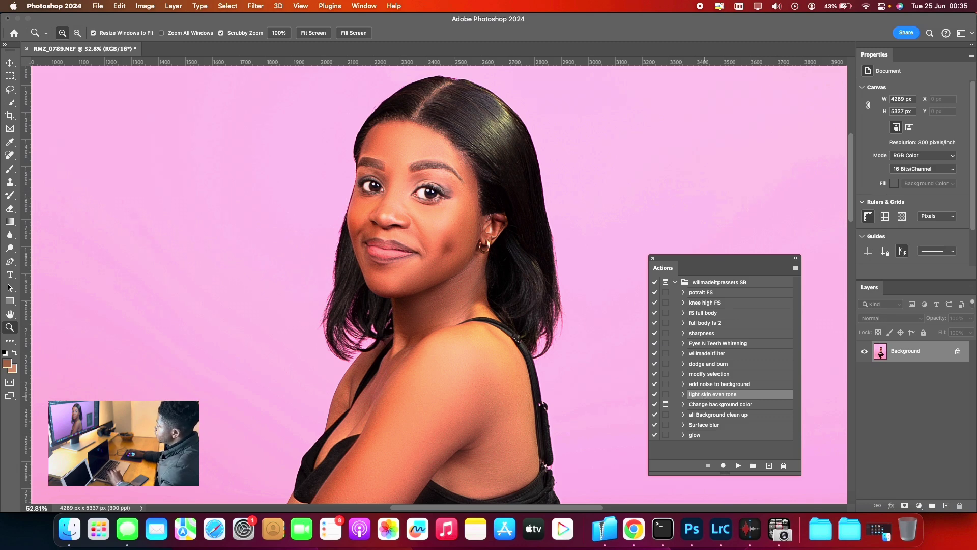
double_click(722, 395)
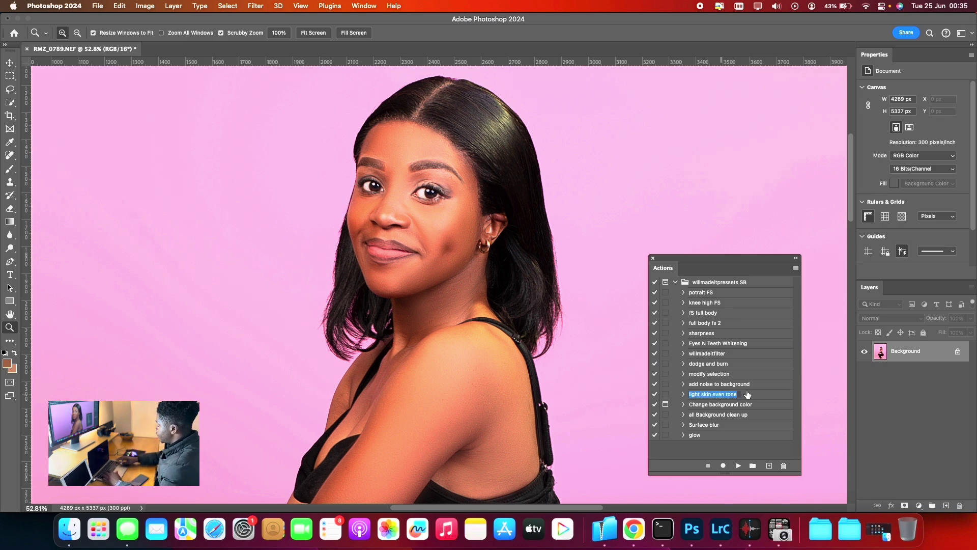
key(BackSpace)
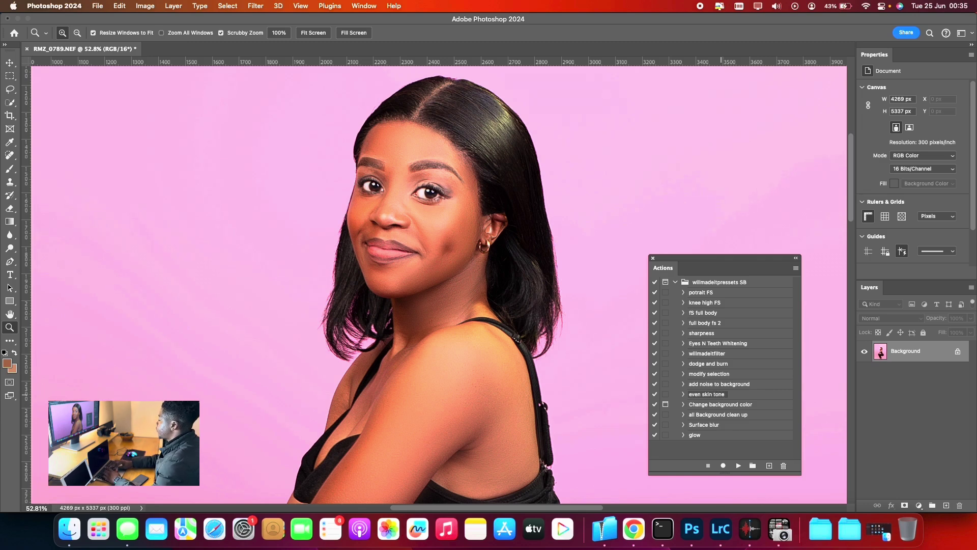
key(Return)
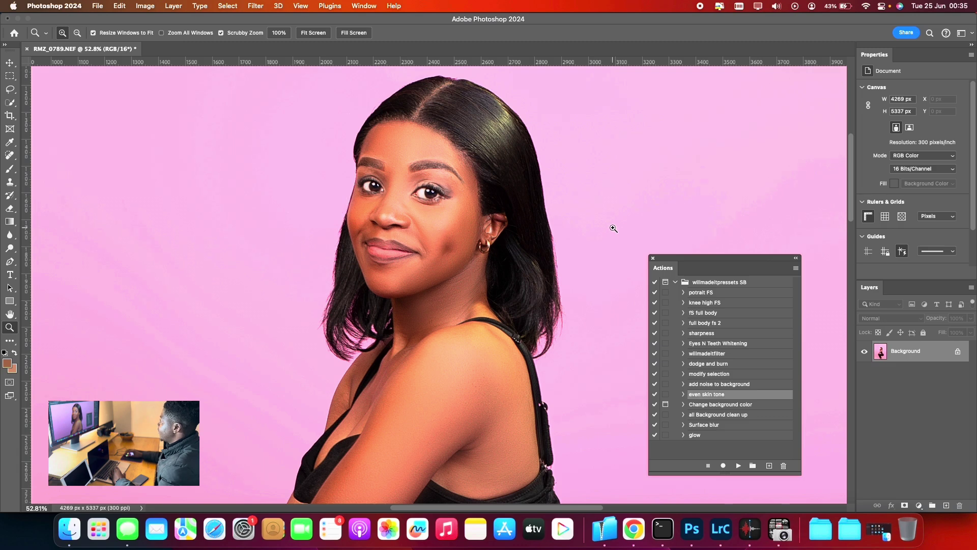
click(612, 225)
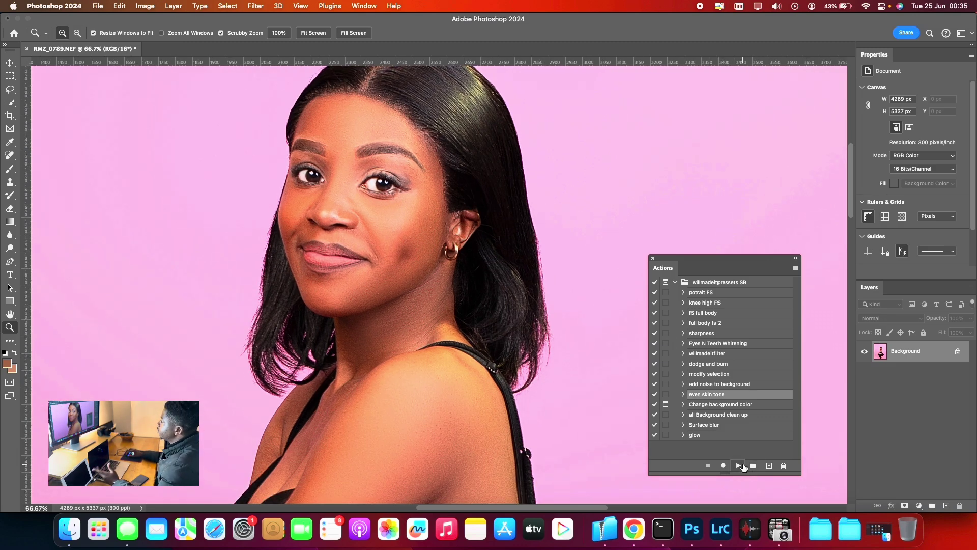
Run the even skin tone action, delete the incomplete Gradient Map 1 layer, and rerun it.
click(739, 466)
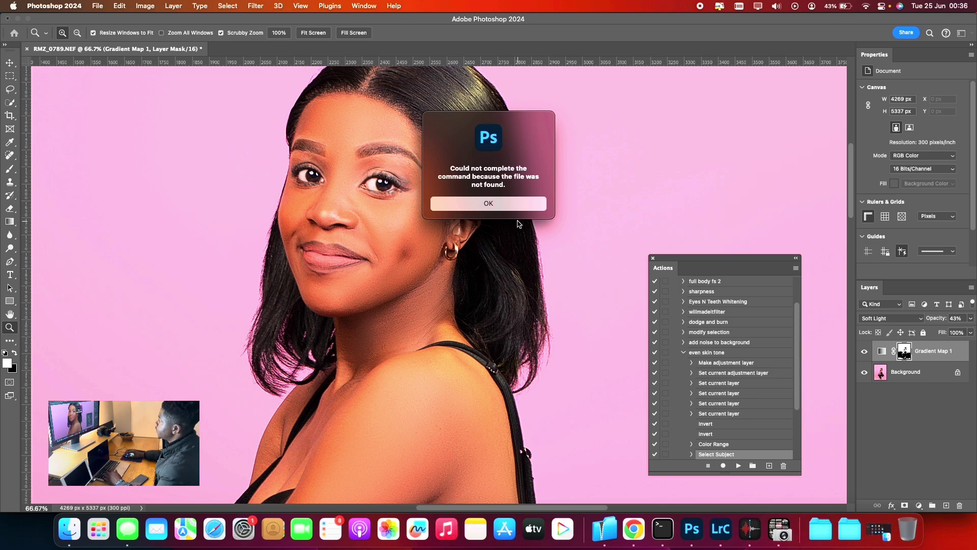
click(519, 203)
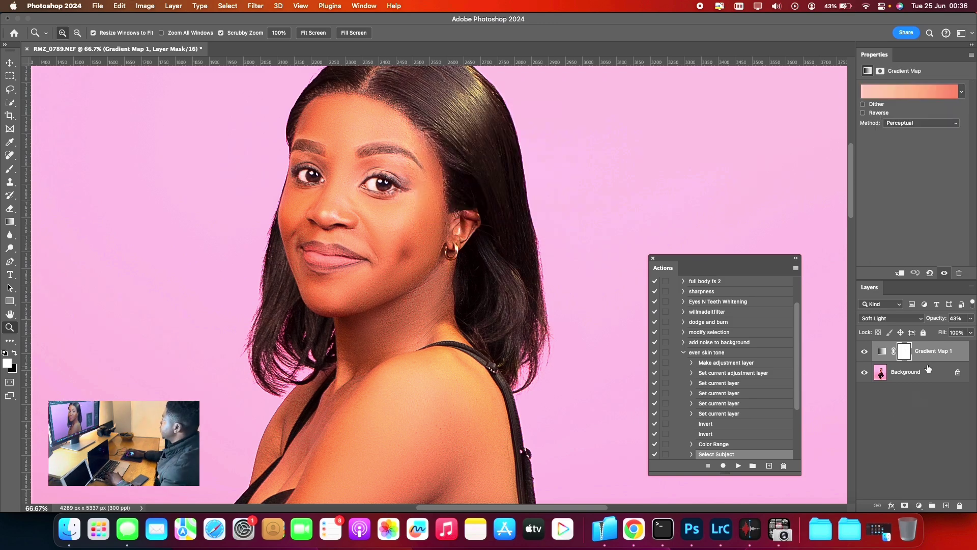
drag(935, 352, 962, 494)
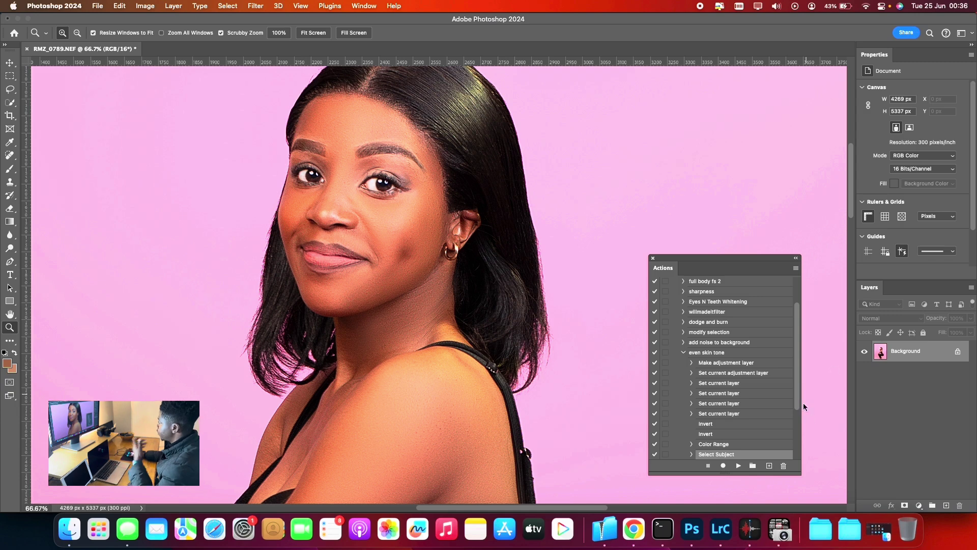
click(705, 353)
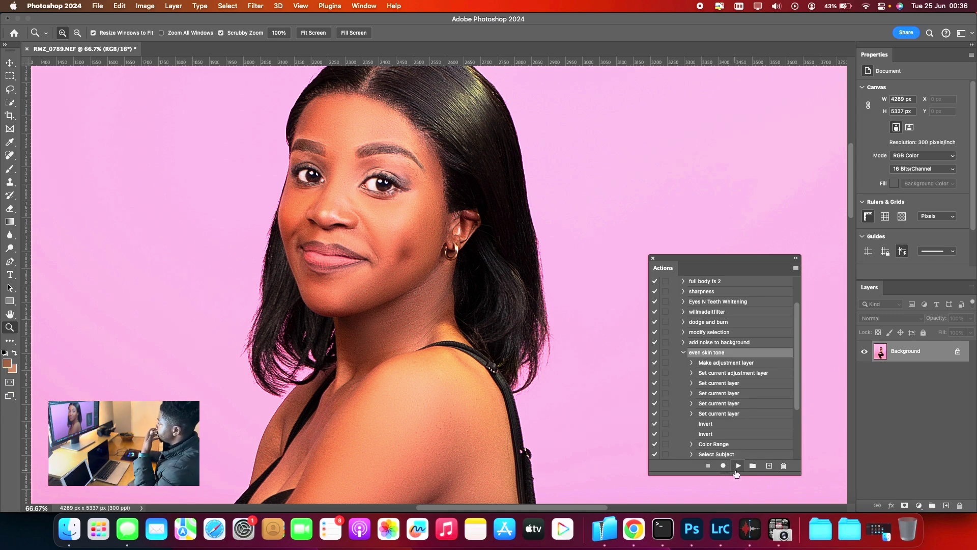
click(738, 466)
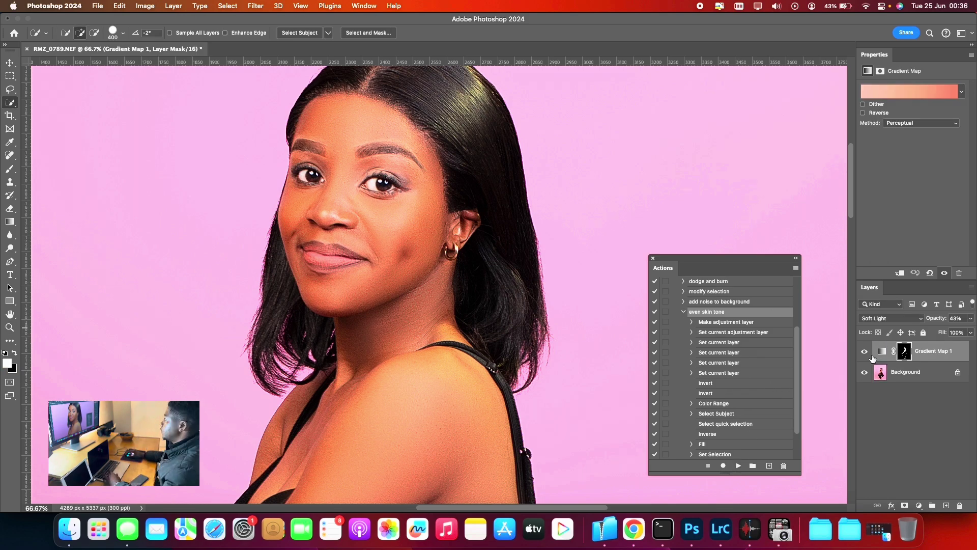
Toggle Gradient Map 1's visibility to compare the warmed skin, leaving it visible.
scroll(404, 295, down, 3)
scroll(328, 218, up, 6)
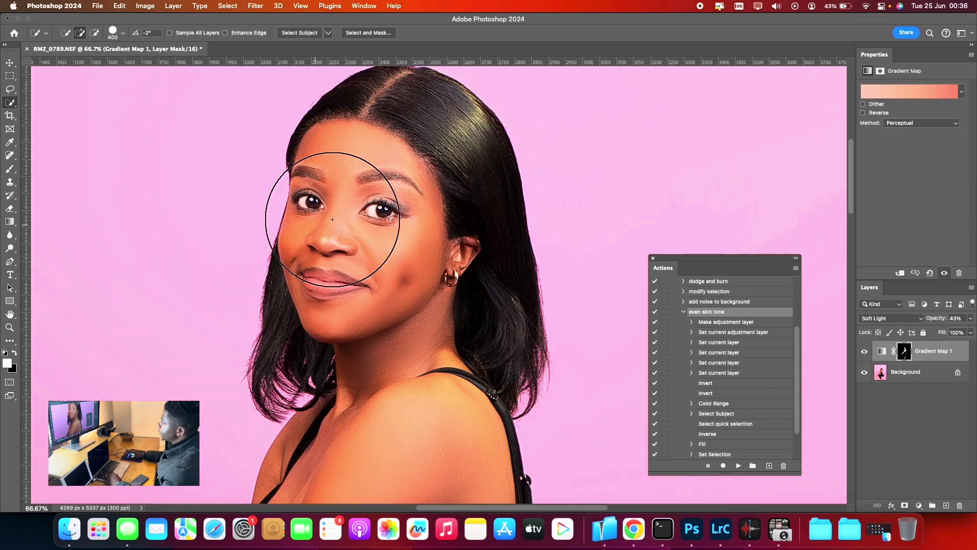
scroll(352, 272, down, 5)
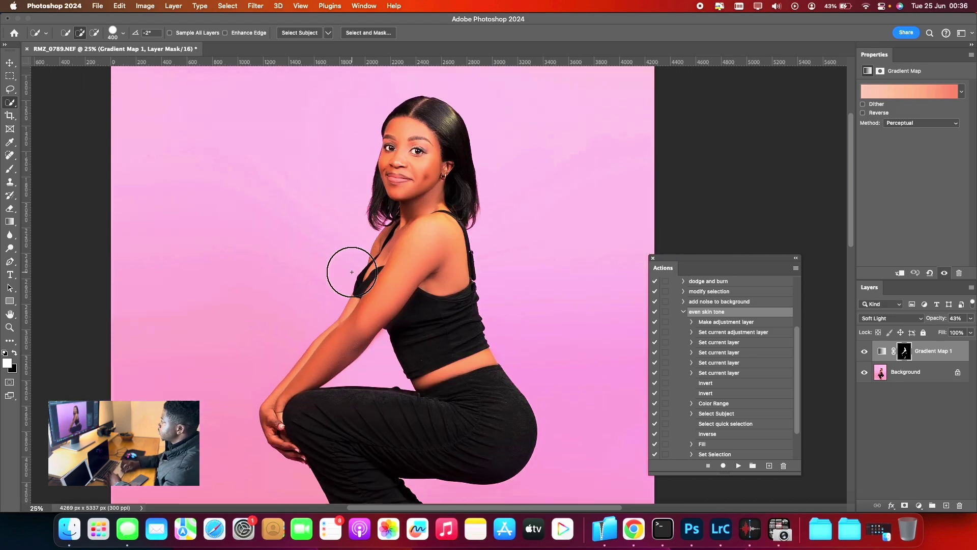
click(864, 351)
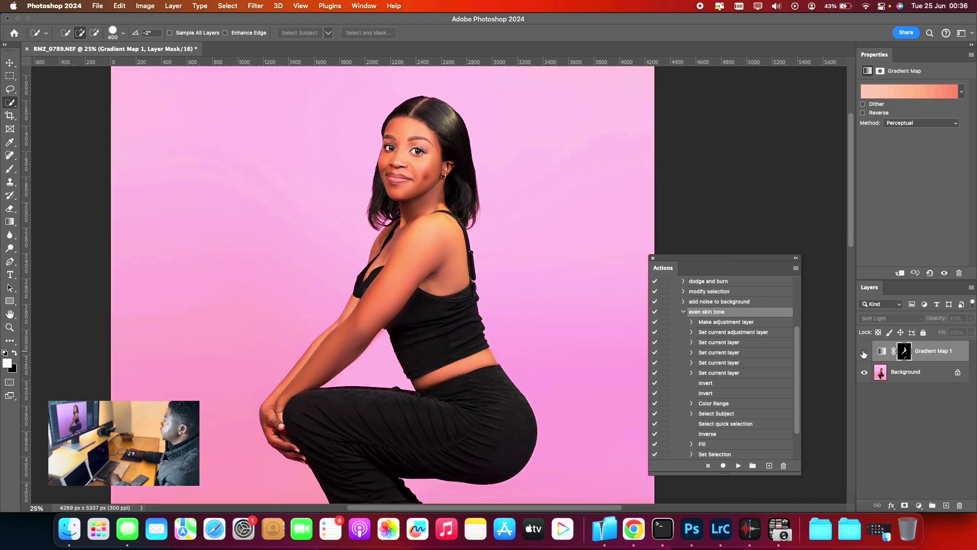
click(865, 351)
click(864, 352)
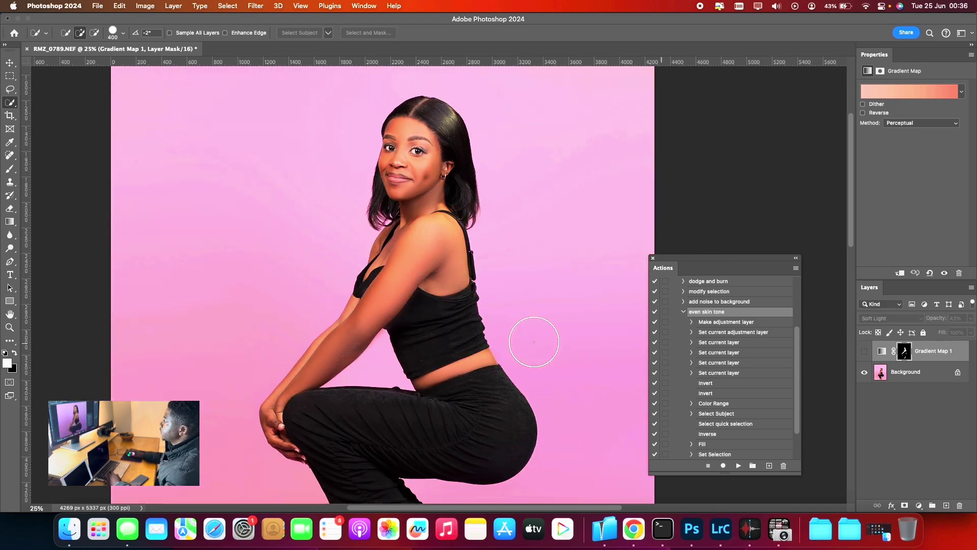
click(864, 351)
click(865, 352)
click(864, 352)
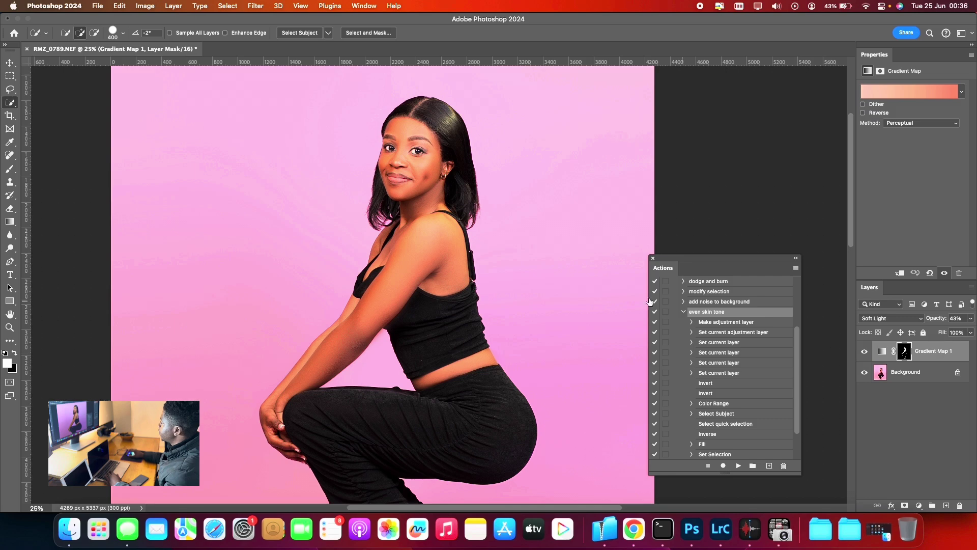
click(11, 328)
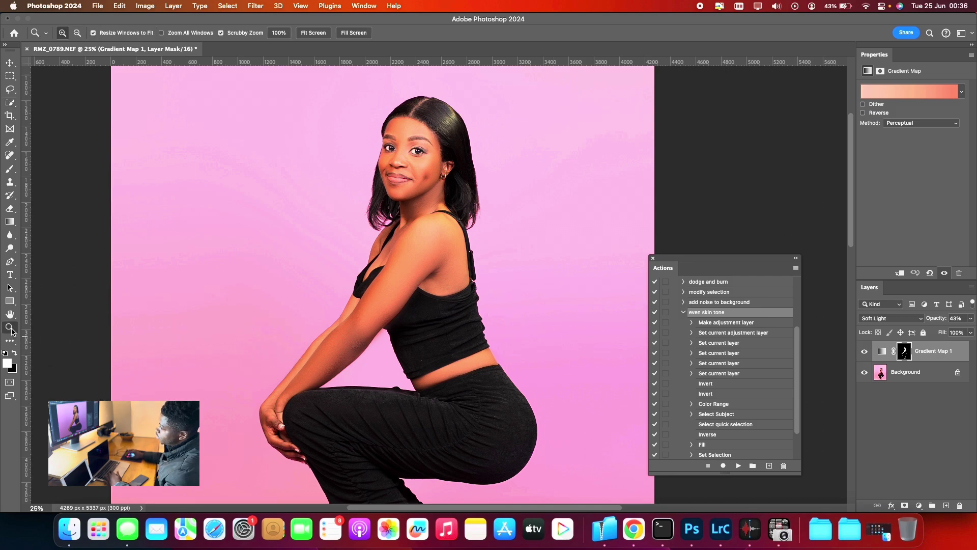
Paint the Gradient Map 1 mask over the neck with an 80 px brush.
drag(443, 181, 504, 179)
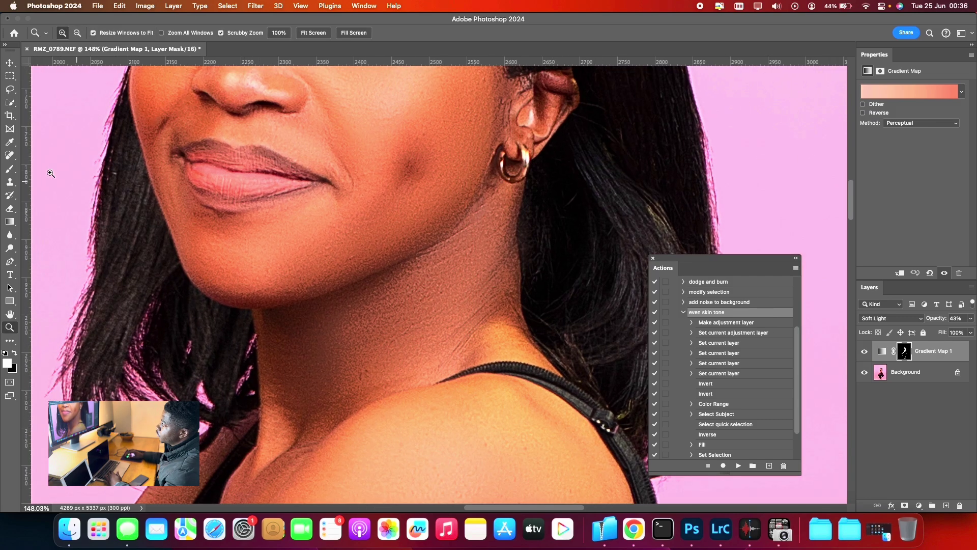
click(12, 168)
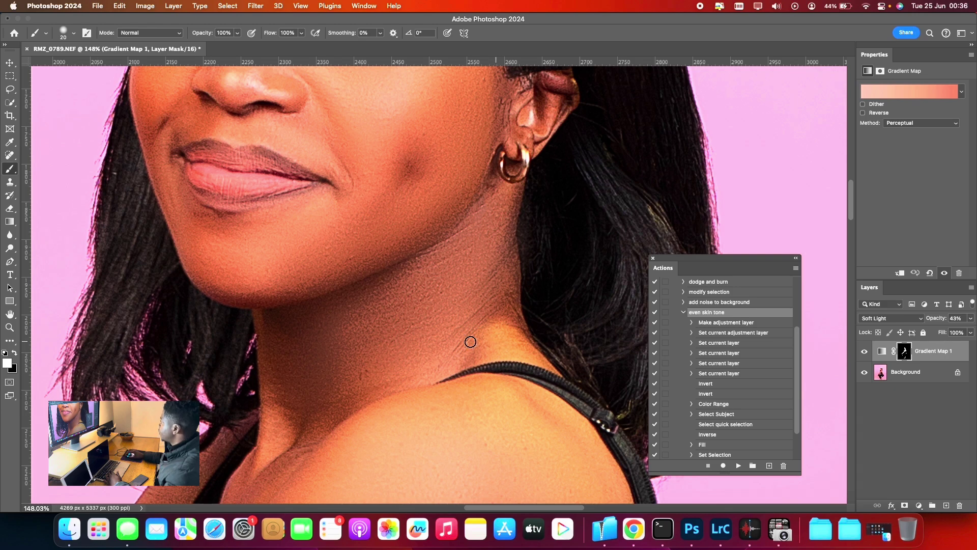
key(bracketright)
key(bracketright)
key(bracketright)
key(bracketright)
key(bracketright)
key(bracketright)
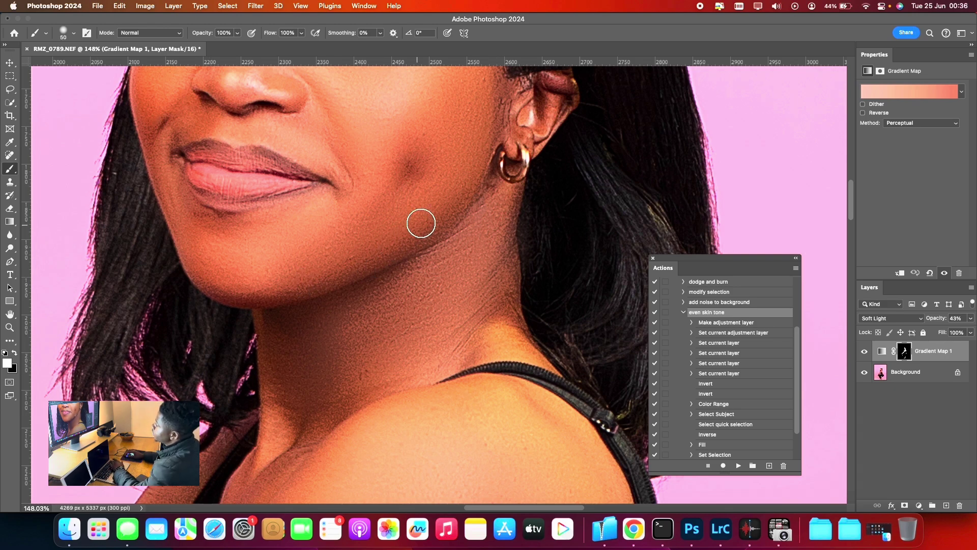
mouse_move(443, 222)
mouse_down()
mouse_move(415, 247)
mouse_move(211, 280)
mouse_move(321, 366)
mouse_move(282, 365)
mouse_up()
Resize the brush between 50 and 90 px while working down the arm on the mask.
key(bracketright)
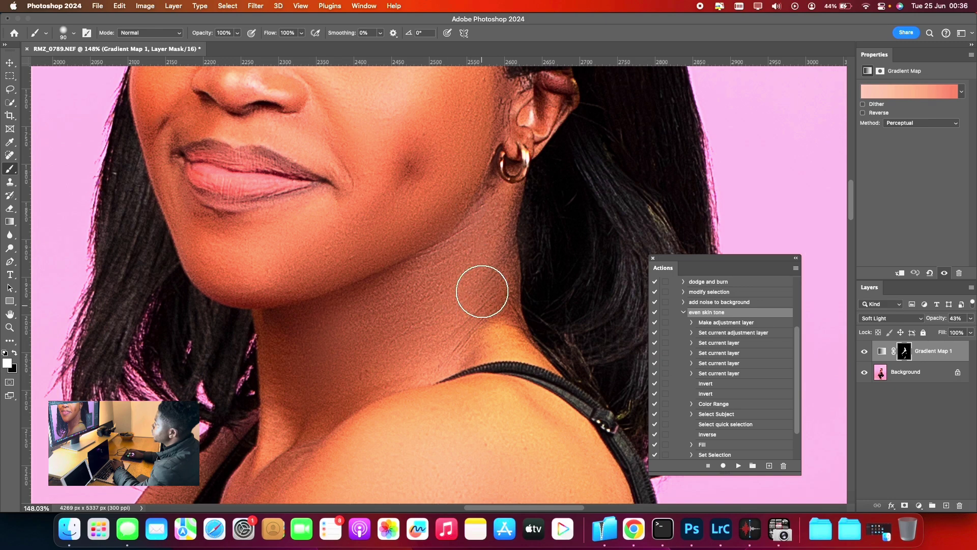
scroll(458, 265, up, 5)
scroll(424, 343, up, 2)
key(bracketleft)
key(bracketleft)
key(bracketleft)
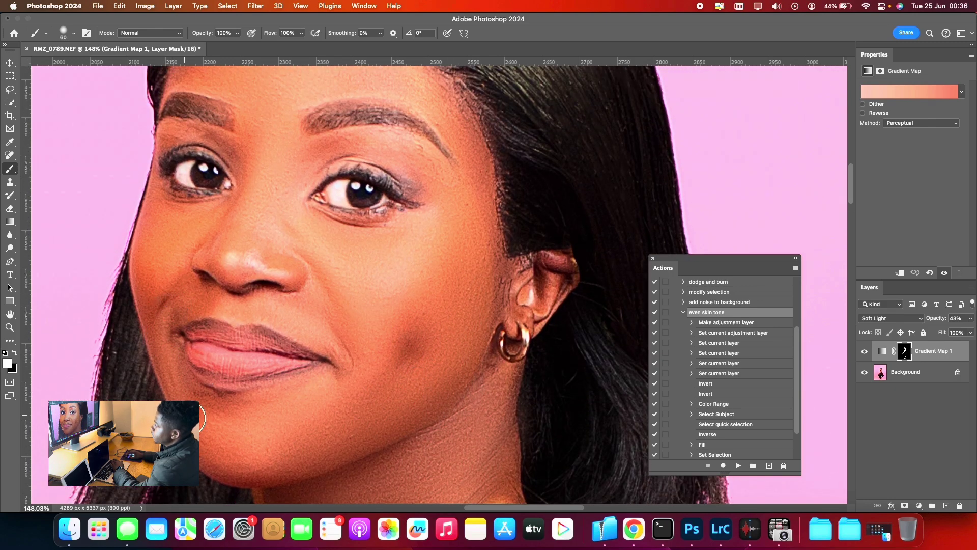
scroll(362, 404, up, 4)
key(bracketright)
key(bracketright)
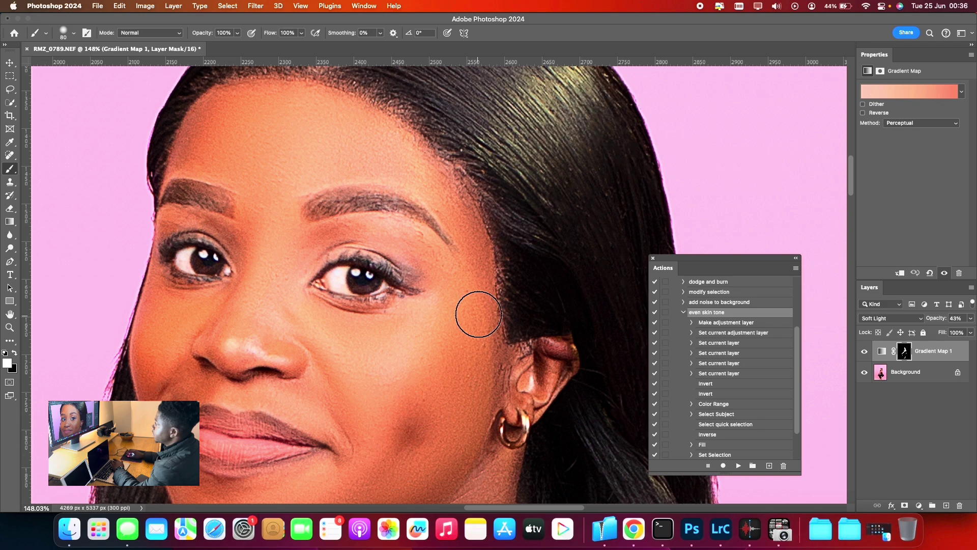
scroll(478, 312, up, 1)
scroll(454, 304, down, 8)
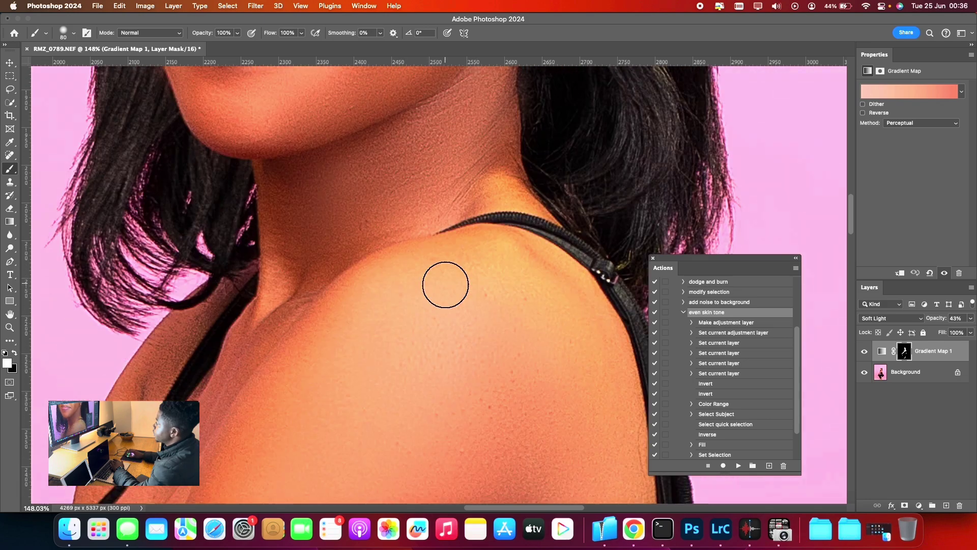
key(bracketright)
scroll(213, 307, down, 3)
key(bracketleft)
key(bracketleft)
key(bracketleft)
key(bracketleft)
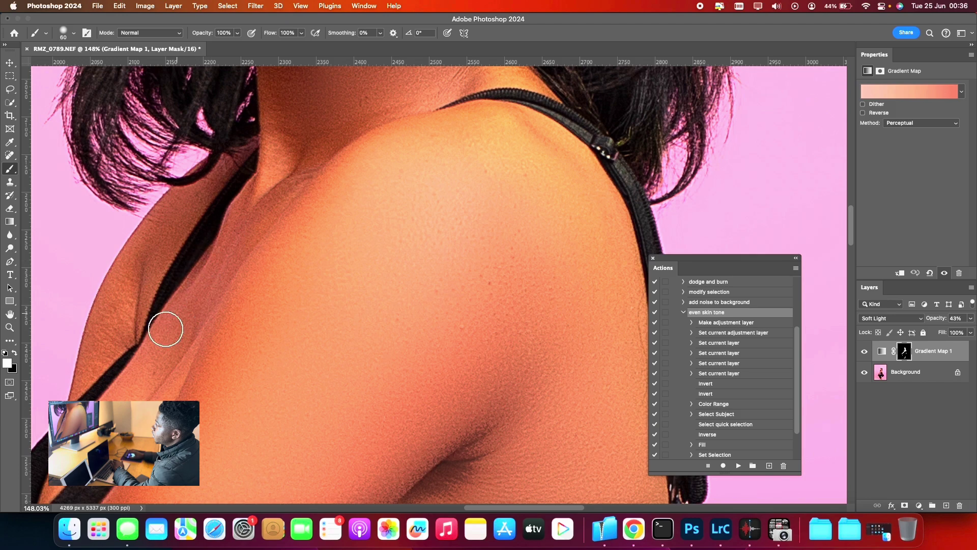
scroll(391, 295, down, 5)
key(bracketright)
scroll(391, 295, down, 1)
key(bracketright)
key(bracketright)
key(bracketright)
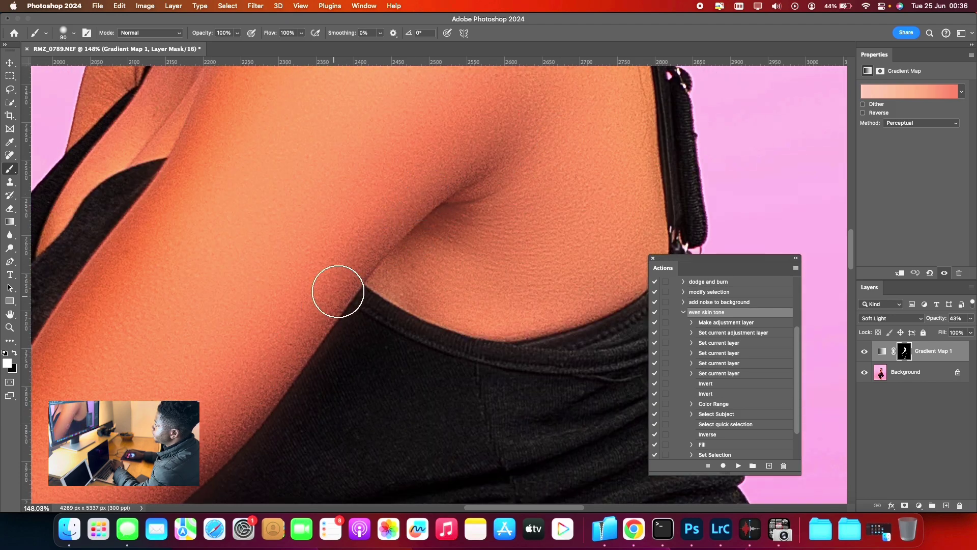
scroll(199, 431, down, 3)
scroll(199, 431, left, 2)
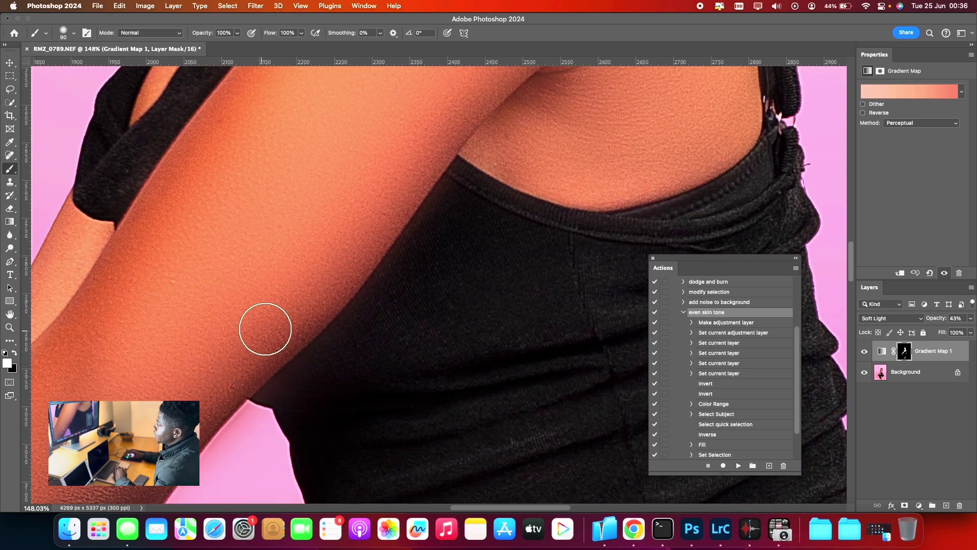
scroll(185, 387, down, 3)
scroll(186, 387, left, 3)
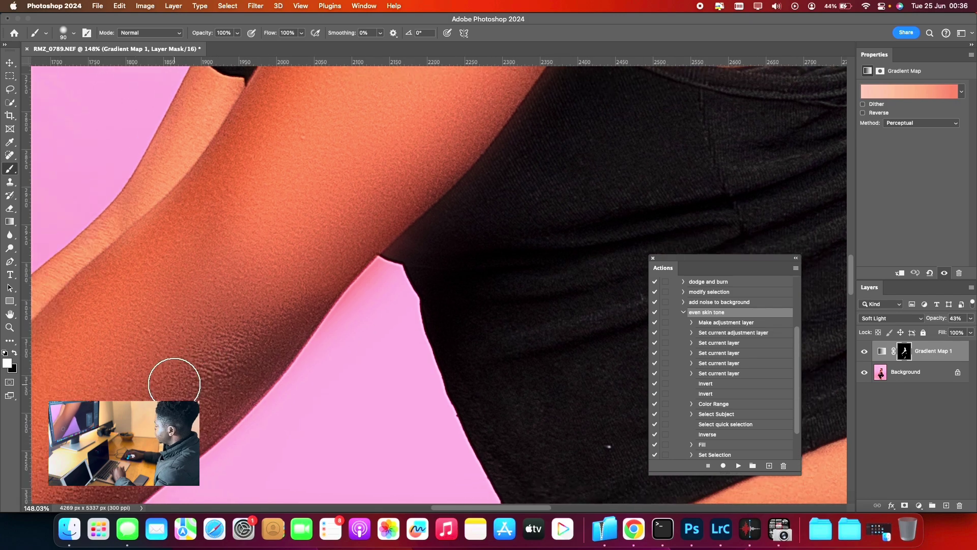
Set the brush to size 125 and extend the mask painting over the midriff.
key(bracketright)
key(bracketright)
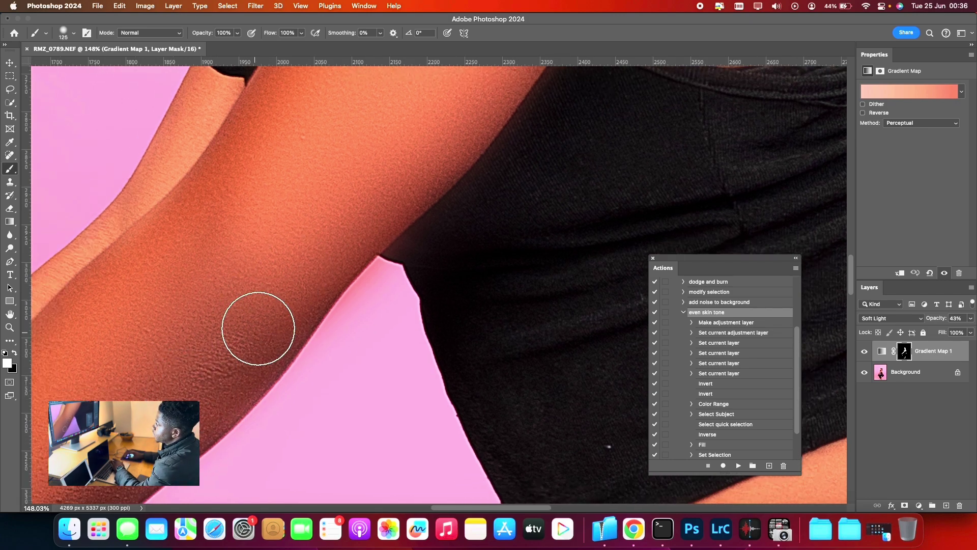
scroll(136, 378, down, 1)
scroll(136, 377, left, 2)
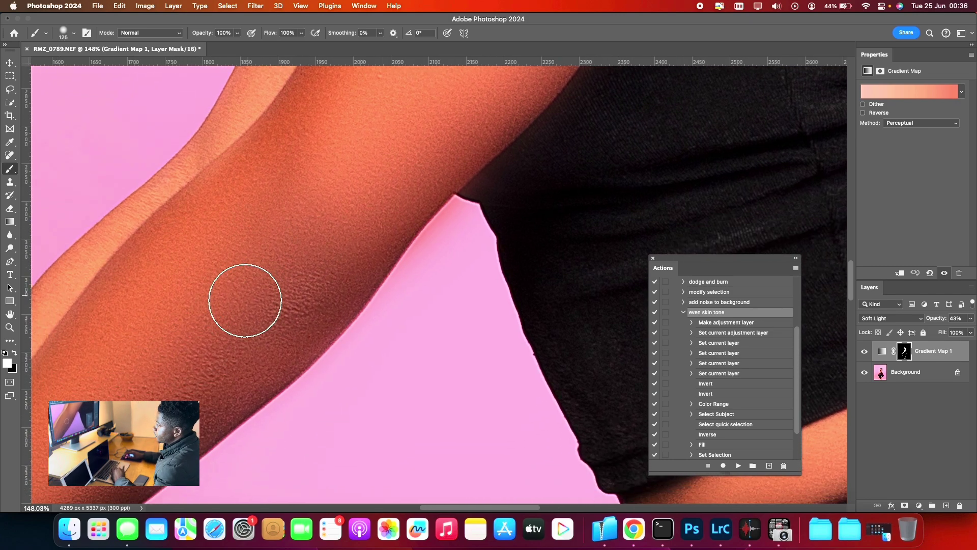
scroll(284, 353, down, 2)
scroll(284, 353, left, 2)
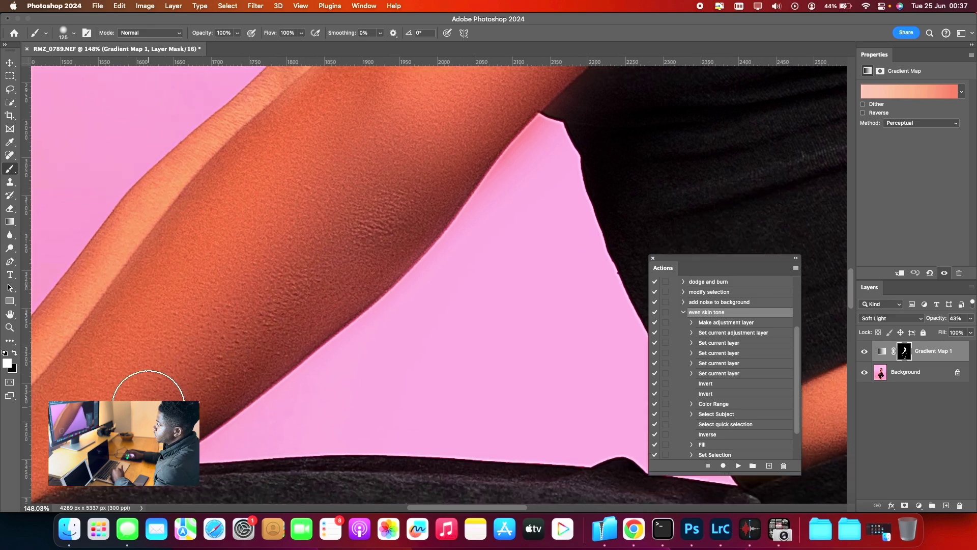
scroll(197, 404, right, 5)
scroll(197, 403, up, 1)
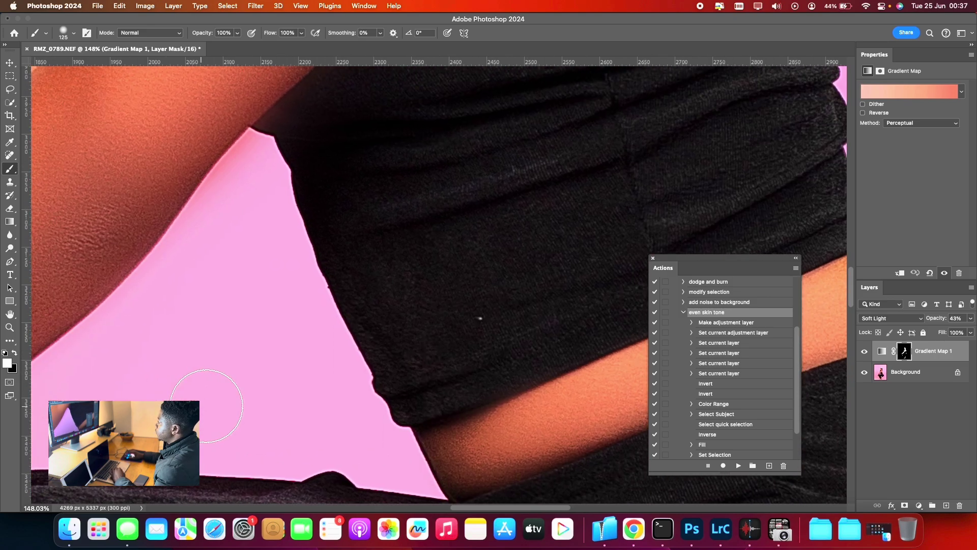
scroll(382, 442, down, 1)
scroll(382, 442, right, 1)
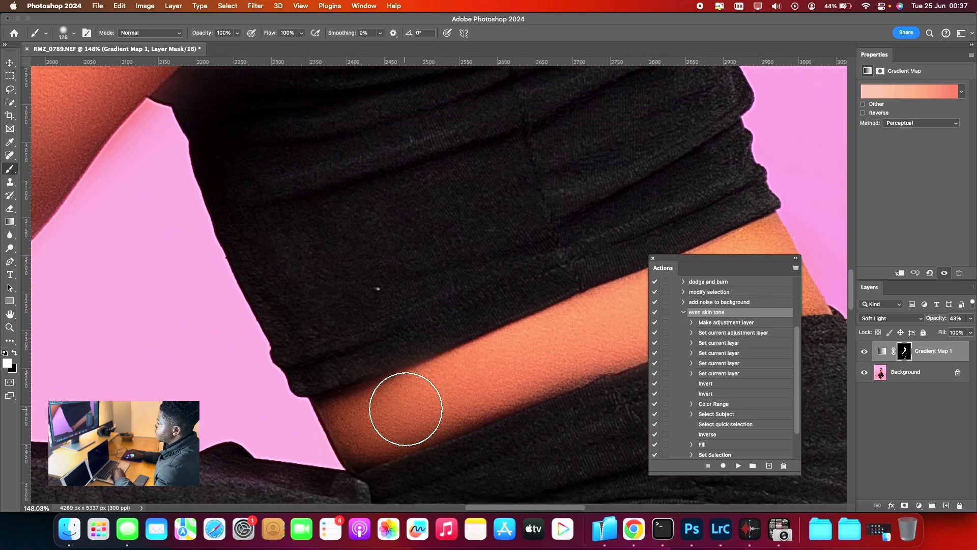
scroll(502, 373, right, 3)
scroll(501, 374, up, 1)
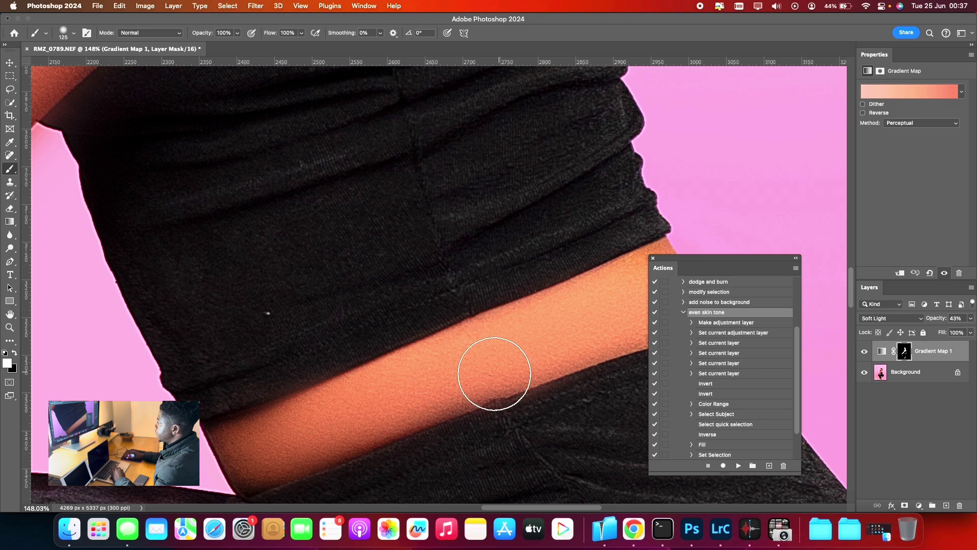
scroll(466, 384, down, 10)
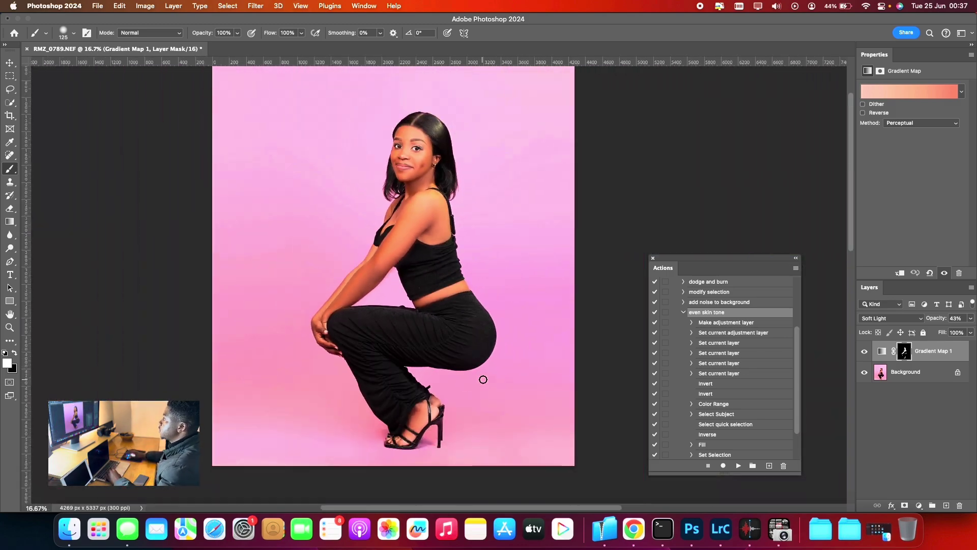
scroll(448, 268, down, 2)
Zoom in on the shoe and heel and paint the mask over the feet.
click(9, 327)
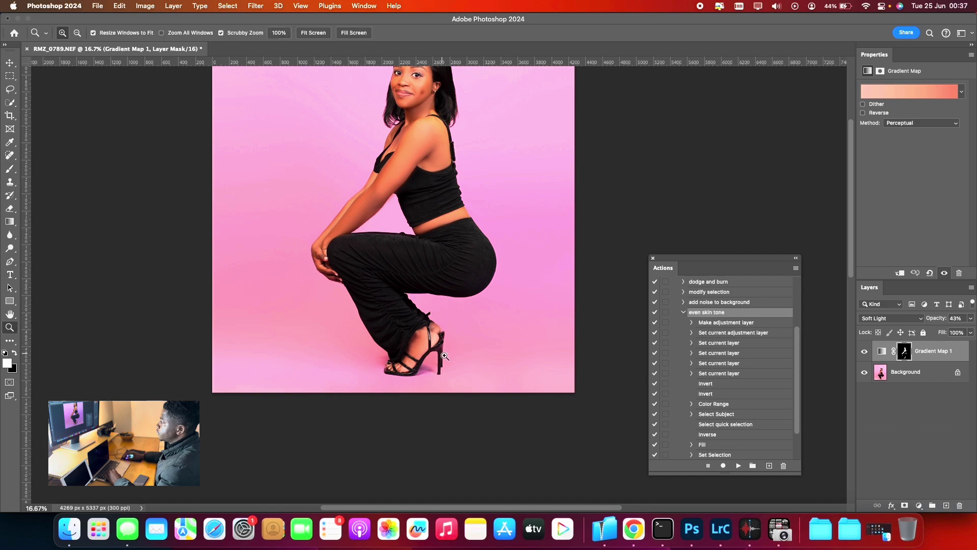
drag(422, 352, 176, 252)
click(10, 168)
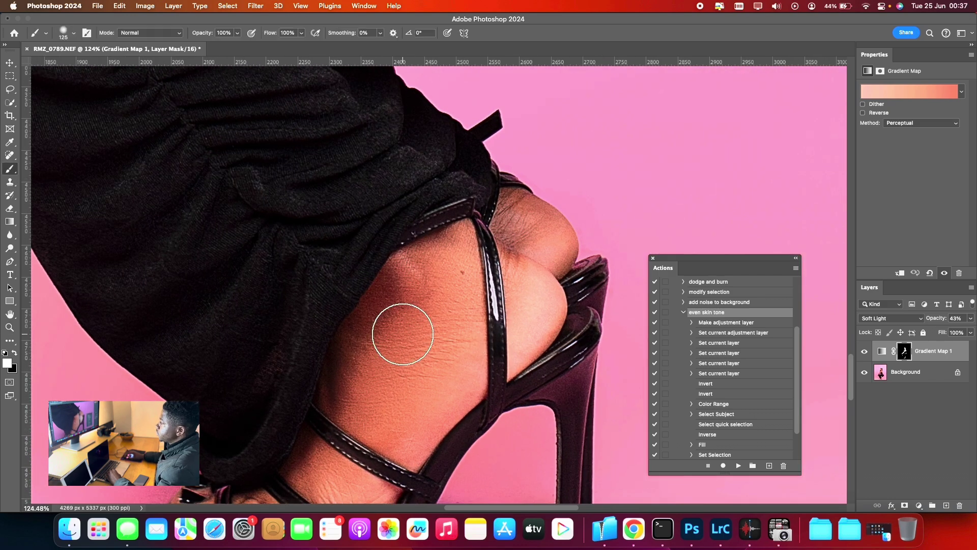
scroll(352, 389, down, 3)
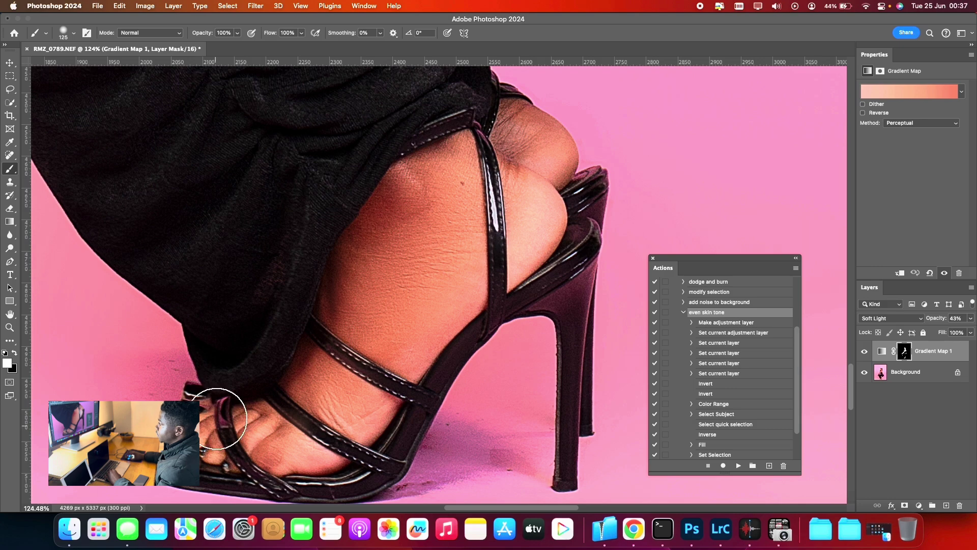
scroll(219, 421, down, 8)
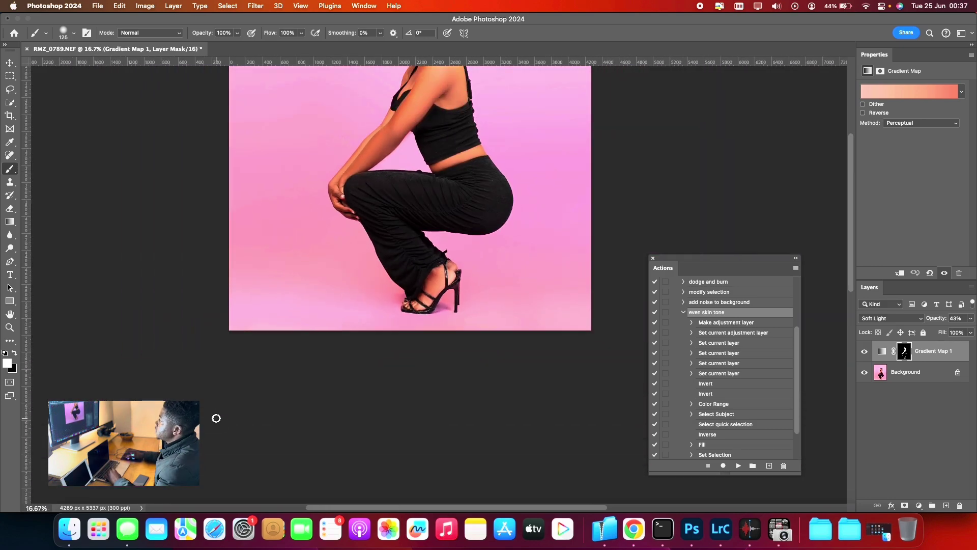
Show Gradient Map 1 again and browse the skin tone gradient presets without changing them.
scroll(256, 401, up, 3)
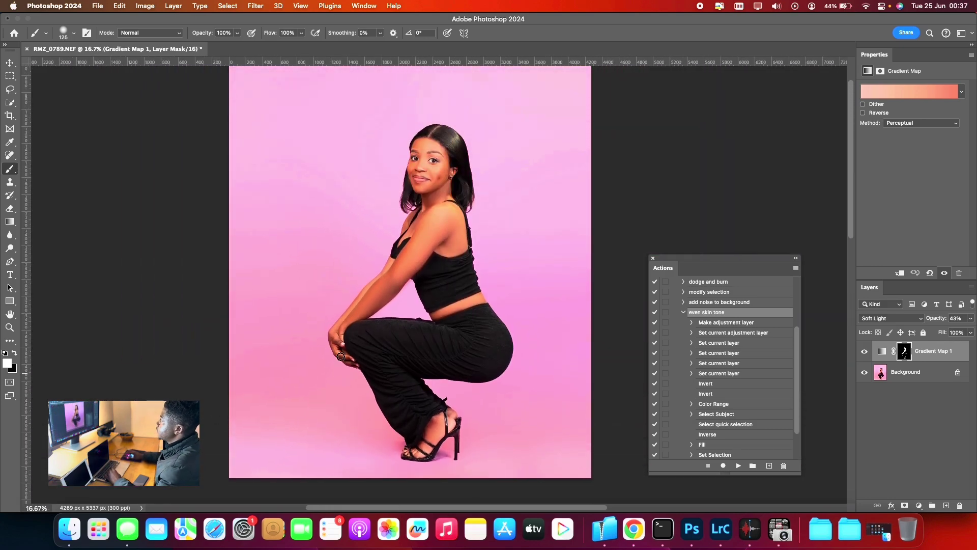
click(865, 352)
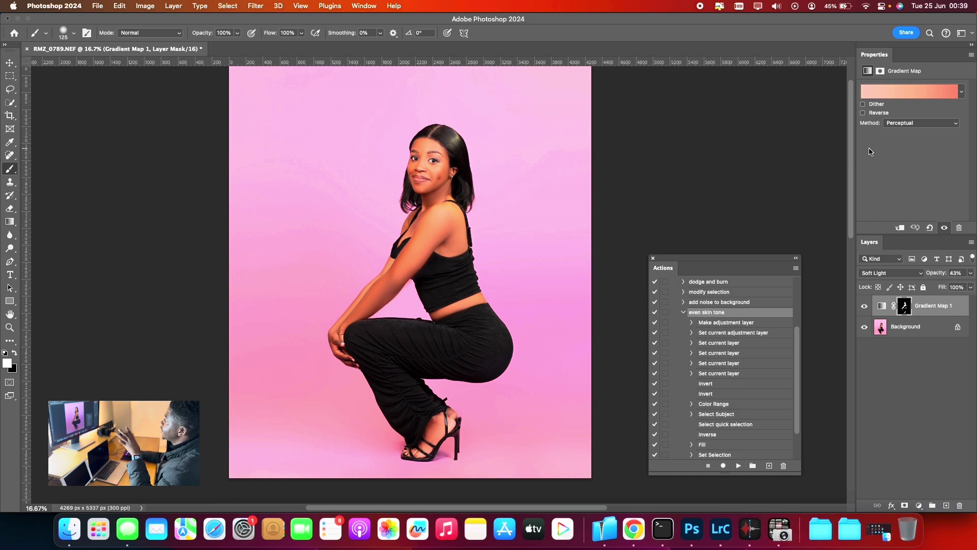
click(961, 92)
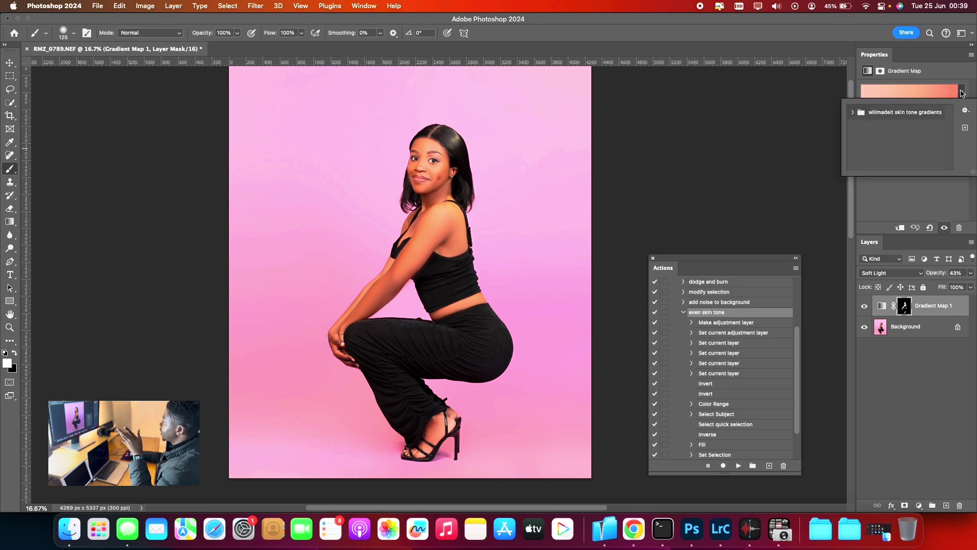
click(854, 112)
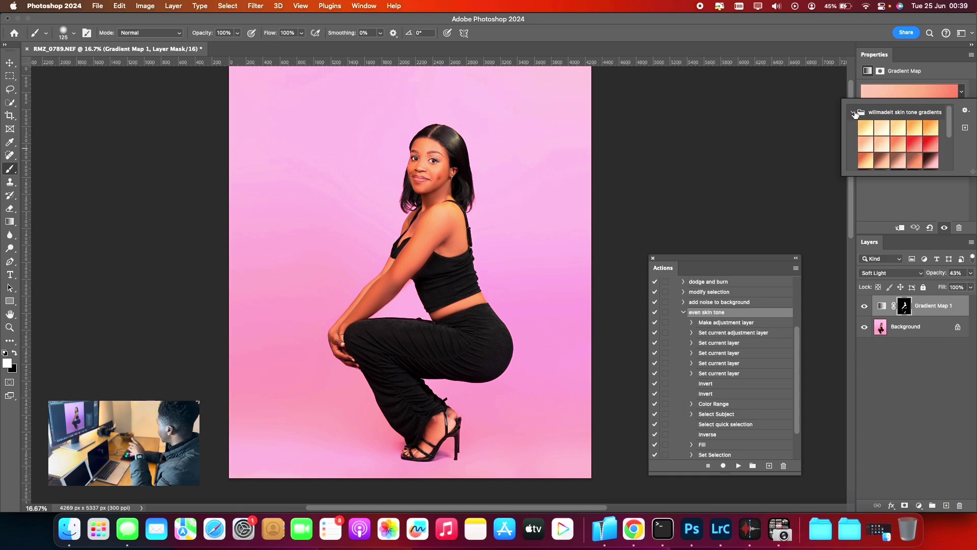
scroll(868, 142, down, 5)
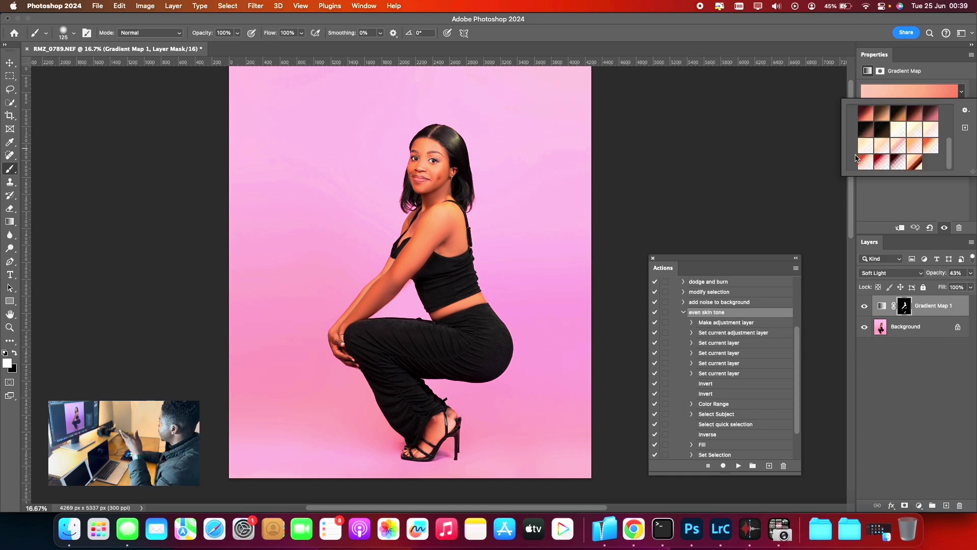
scroll(873, 143, up, 5)
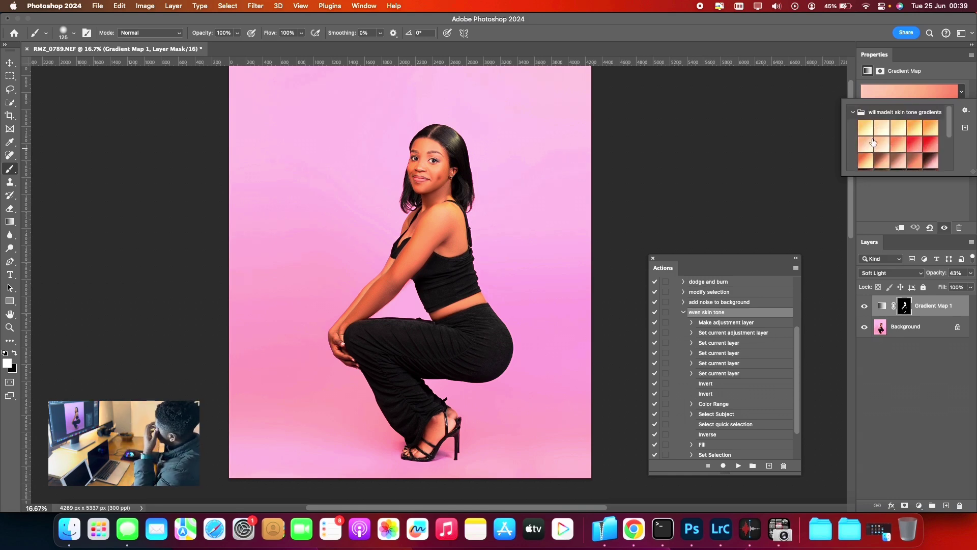
click(831, 180)
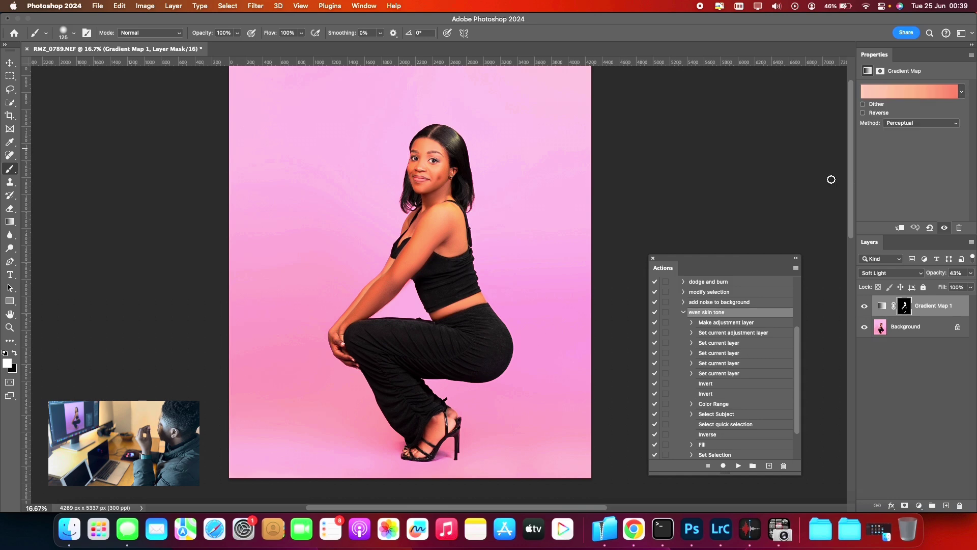
In the Gradient Editor, expand the skin tone presets and preview Peach 2 and Dark 5.
click(953, 94)
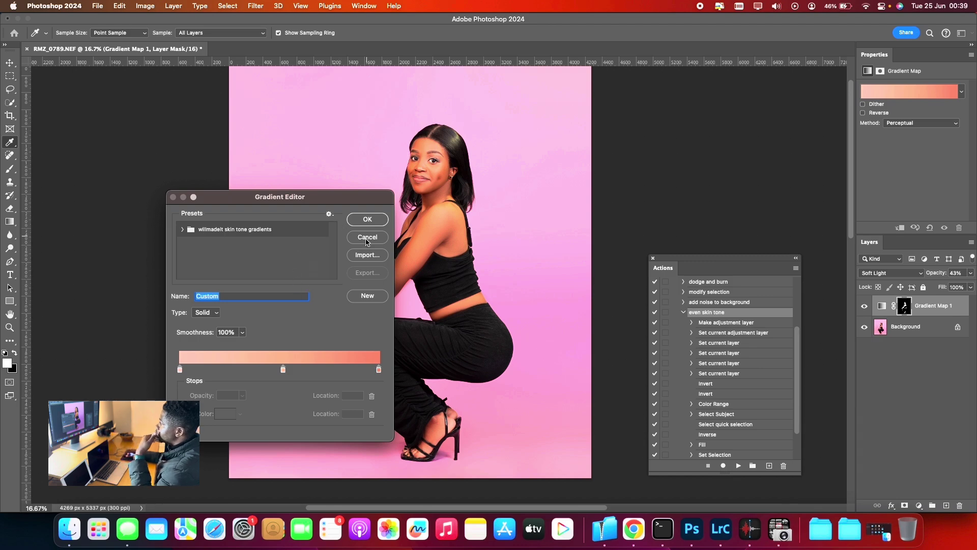
click(183, 232)
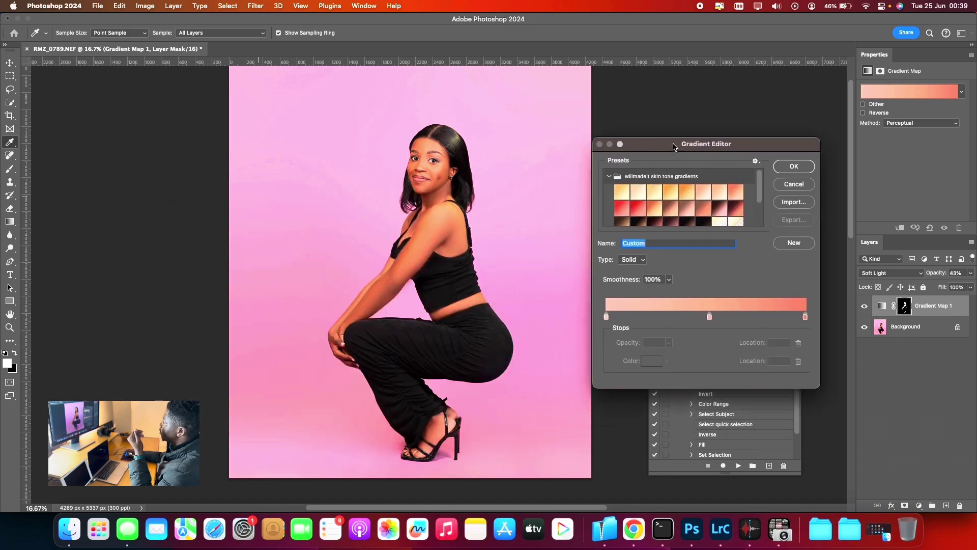
click(660, 189)
click(683, 192)
click(720, 192)
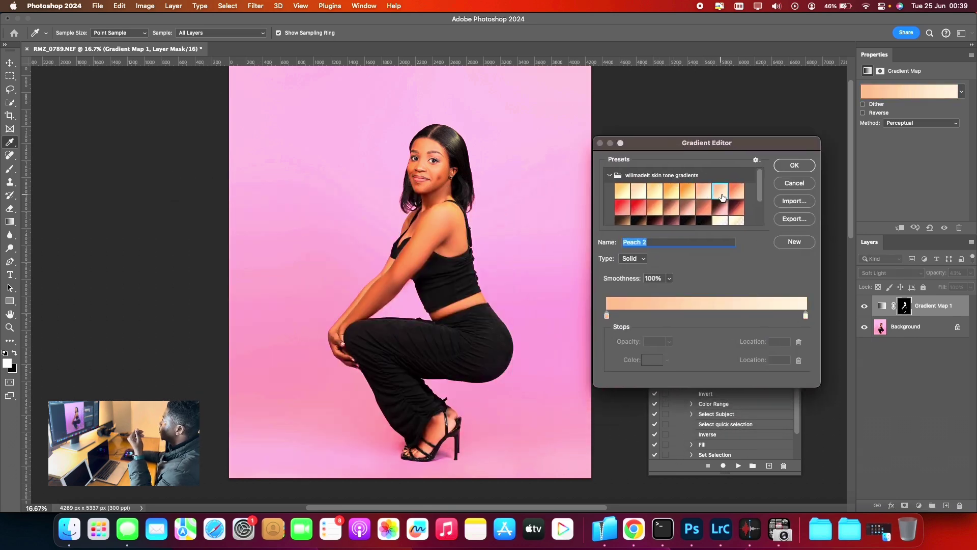
click(723, 207)
scroll(692, 213, down, 1)
click(688, 209)
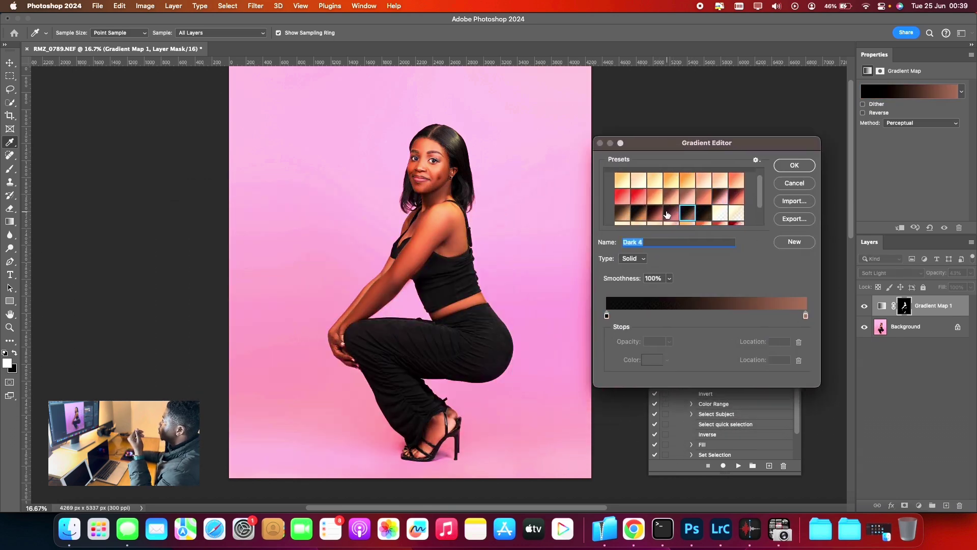
click(663, 214)
click(703, 214)
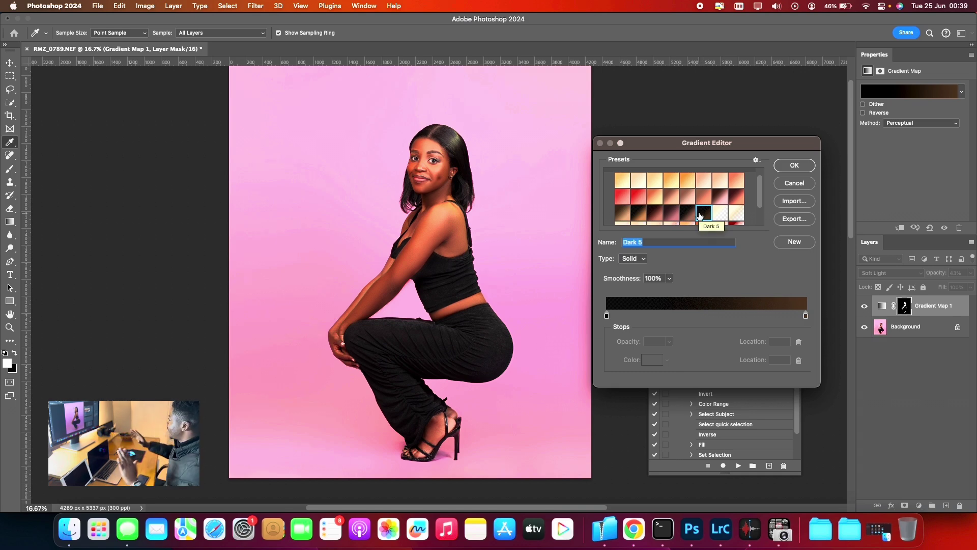
Preview Dark 4, Dark 6, Peach 5, Light 2, Tan 5 and Tan 2 gradients on the skin.
click(688, 212)
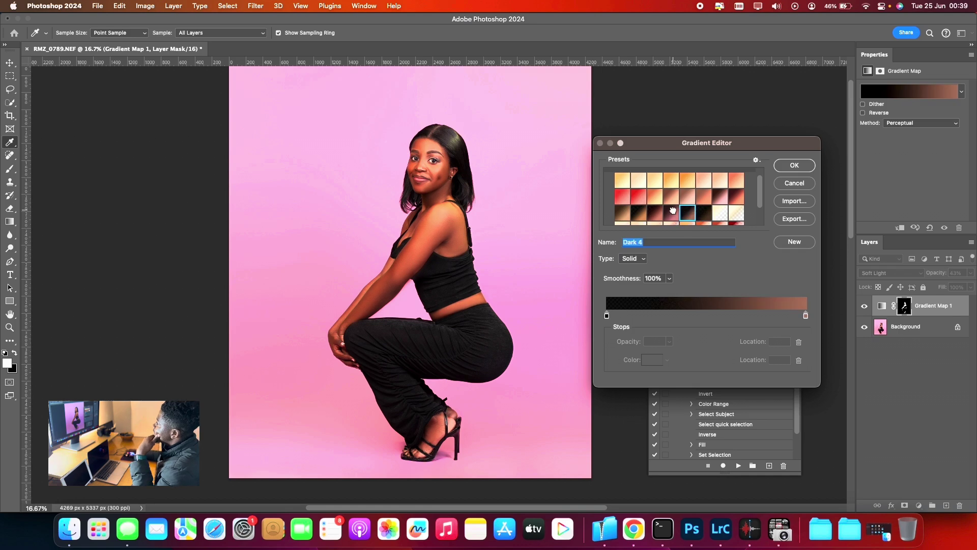
click(672, 213)
click(655, 214)
click(639, 213)
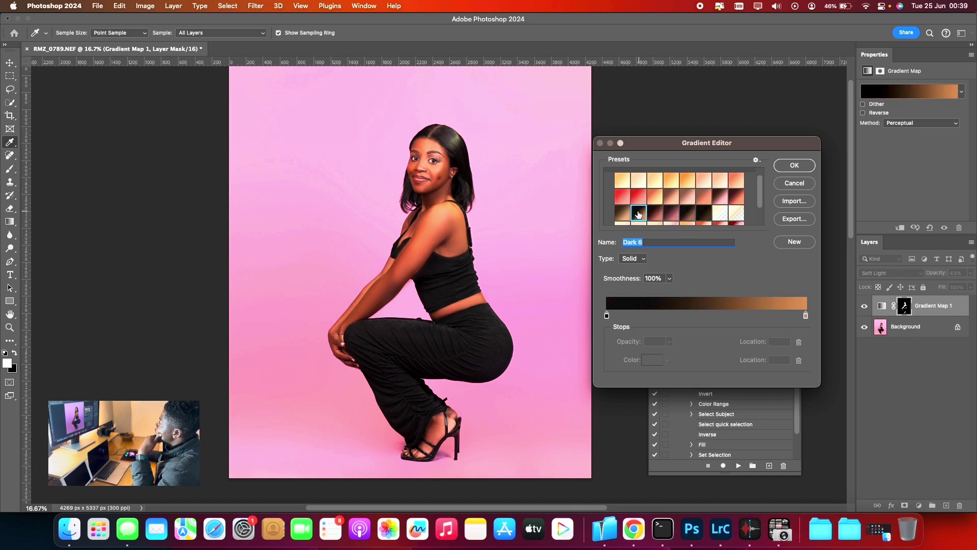
click(622, 213)
click(627, 204)
click(639, 197)
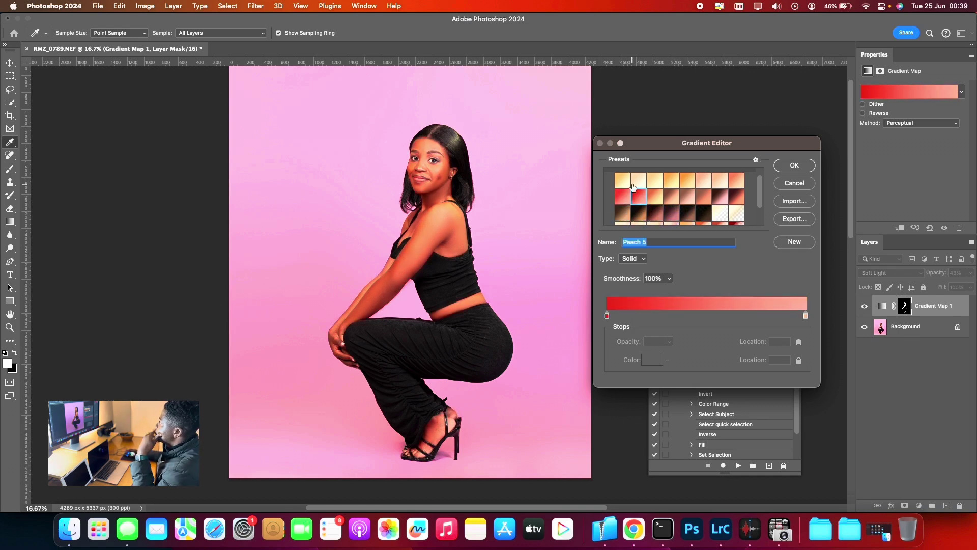
click(621, 181)
click(637, 180)
click(655, 180)
click(672, 181)
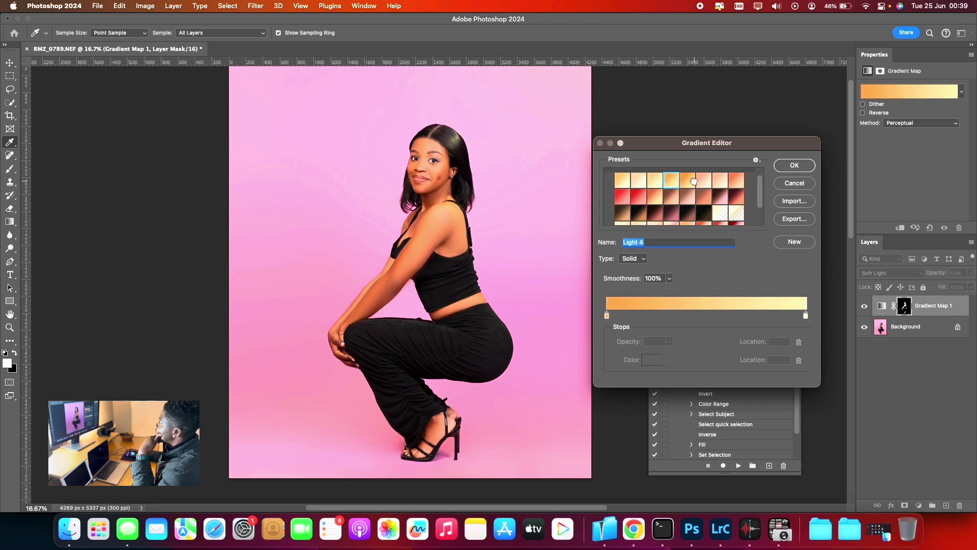
click(688, 181)
click(722, 182)
click(737, 181)
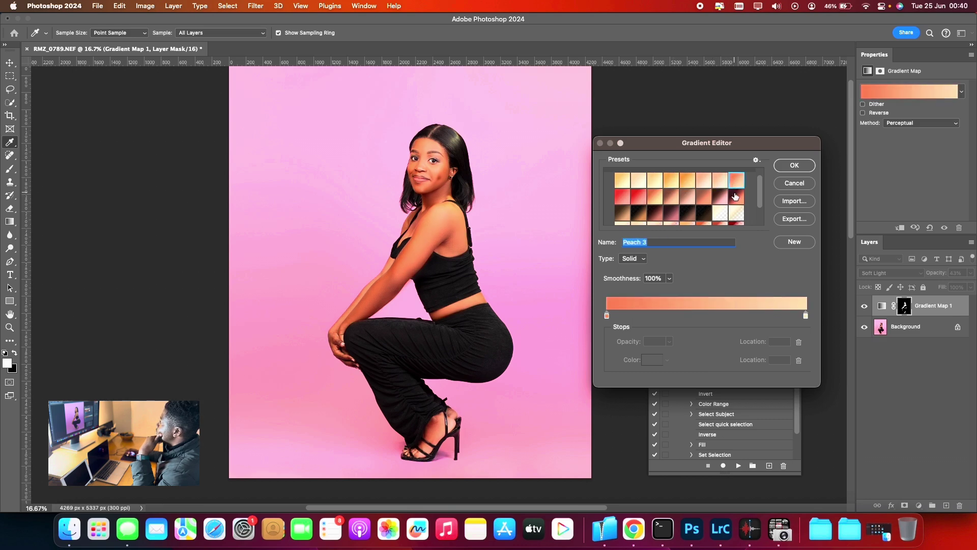
click(737, 196)
click(717, 200)
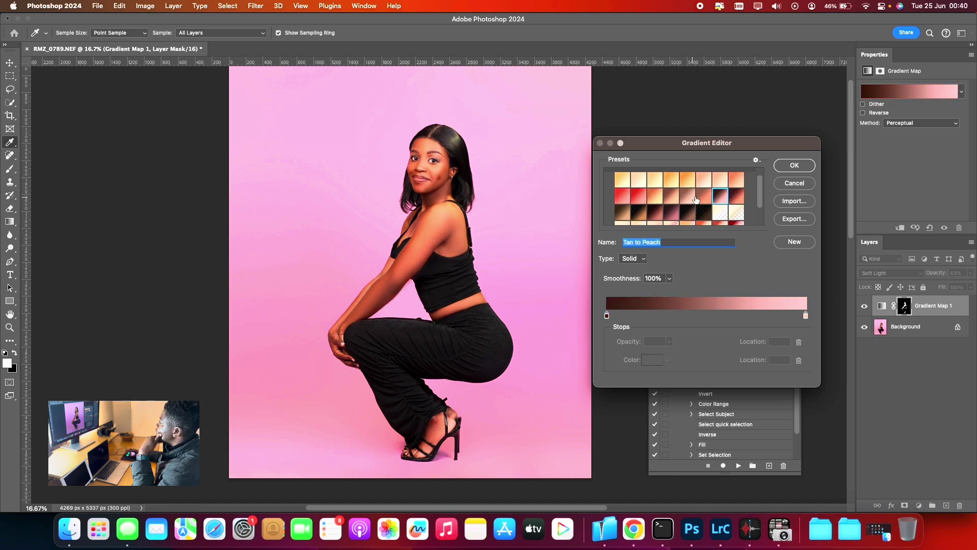
click(694, 199)
click(668, 199)
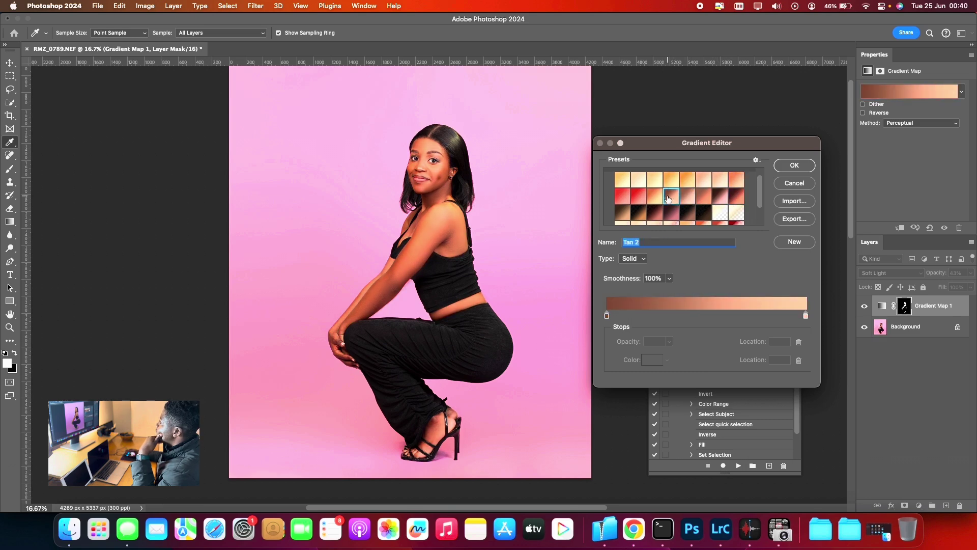
Preview the third-row gradients, including the light cream one, and the first dark fourth-row gradient.
click(728, 184)
click(738, 184)
scroll(728, 193, down, 2)
click(704, 200)
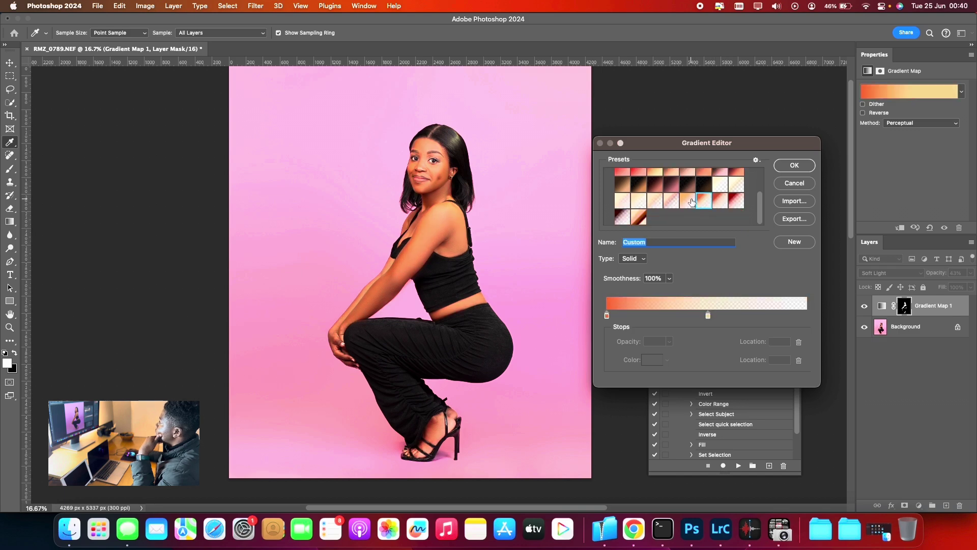
click(688, 200)
click(671, 200)
click(655, 201)
click(638, 201)
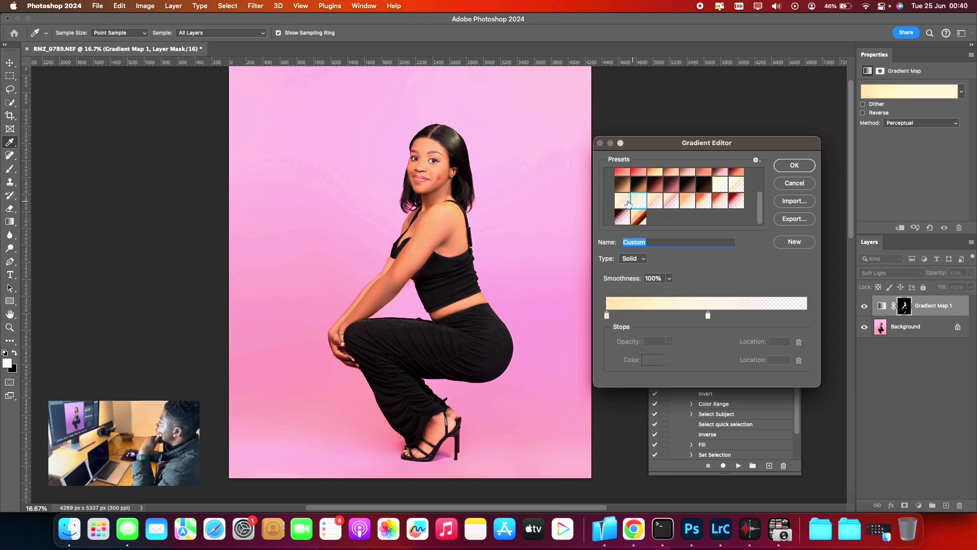
click(628, 203)
click(630, 218)
Audition light, tan and peach presets including Peach 1, Light 4 and Tan 1.
scroll(643, 219, up, 5)
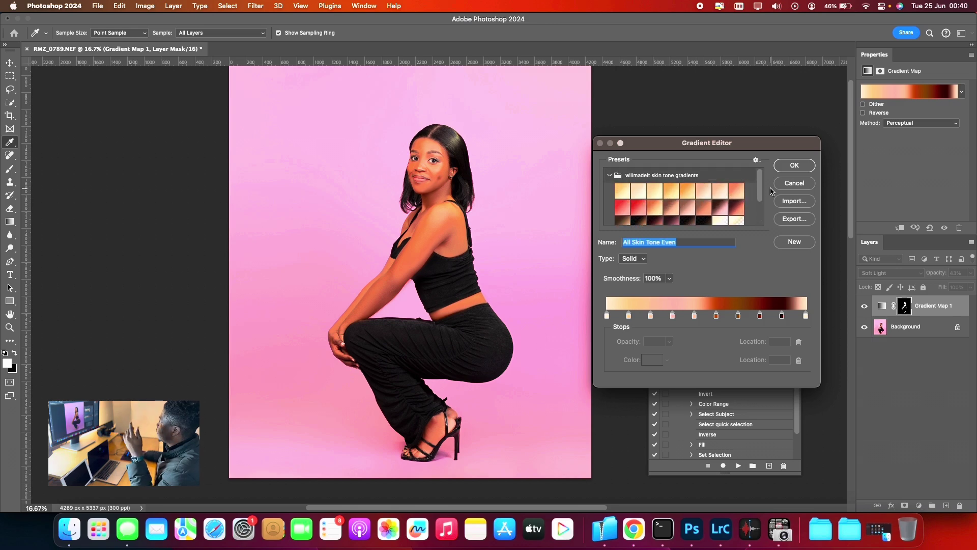
click(716, 192)
click(688, 192)
click(665, 194)
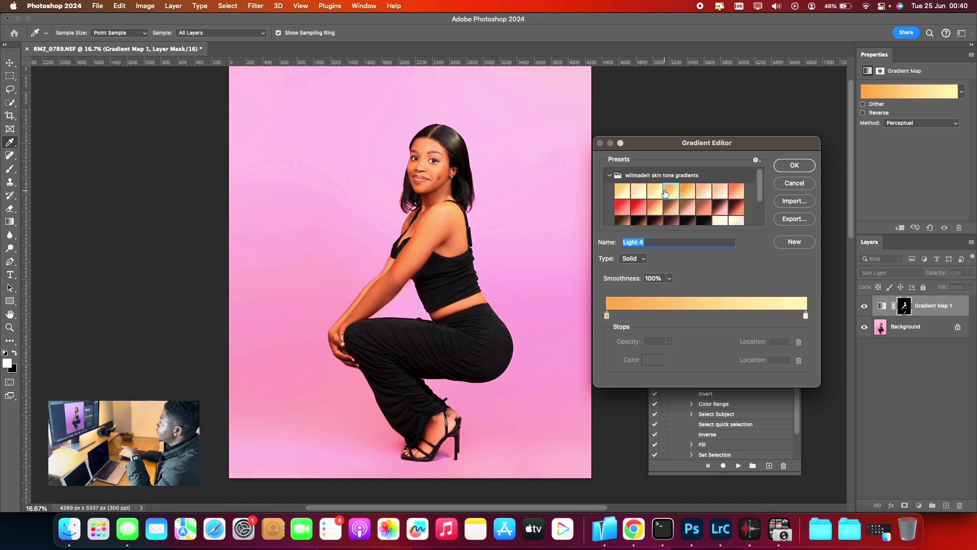
click(702, 195)
click(719, 209)
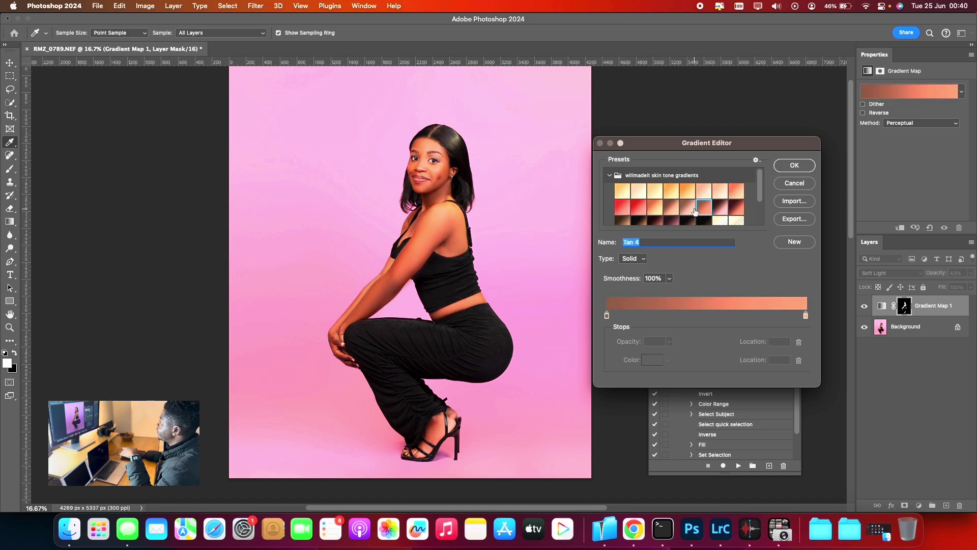
click(672, 209)
click(655, 209)
click(622, 207)
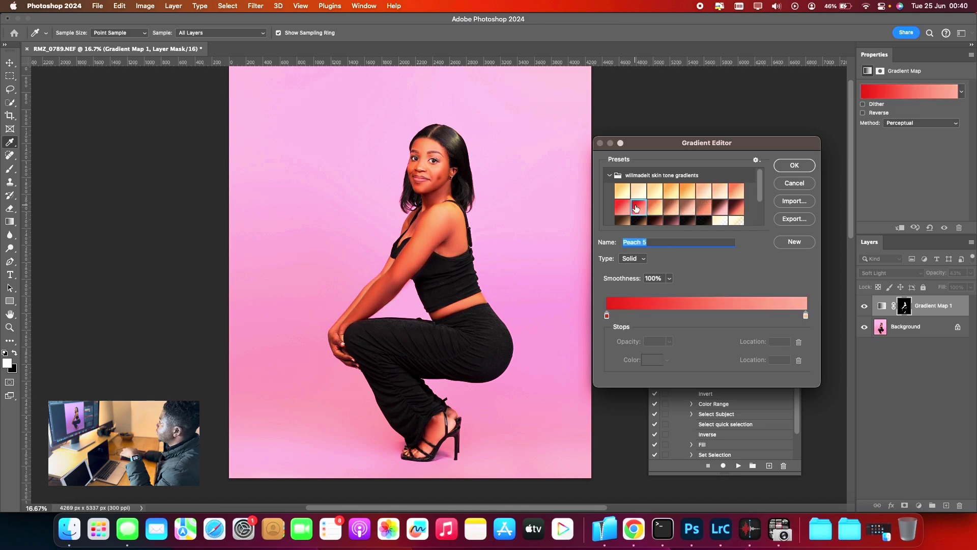
click(619, 191)
click(640, 192)
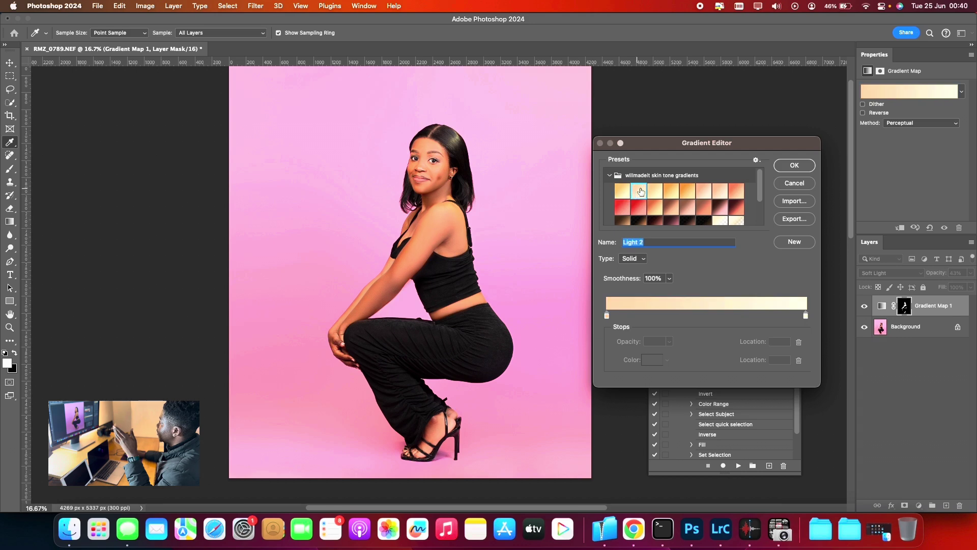
click(673, 192)
click(688, 192)
click(705, 192)
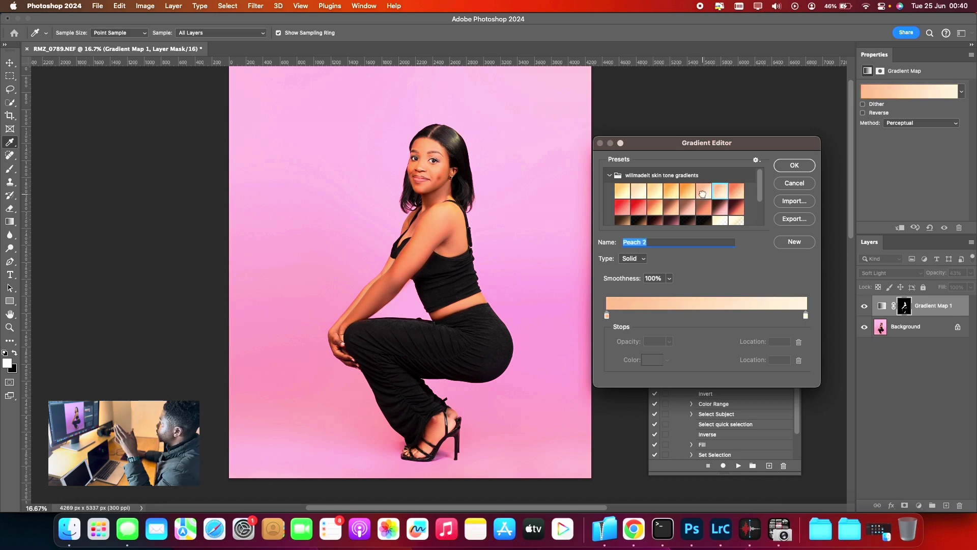
click(662, 207)
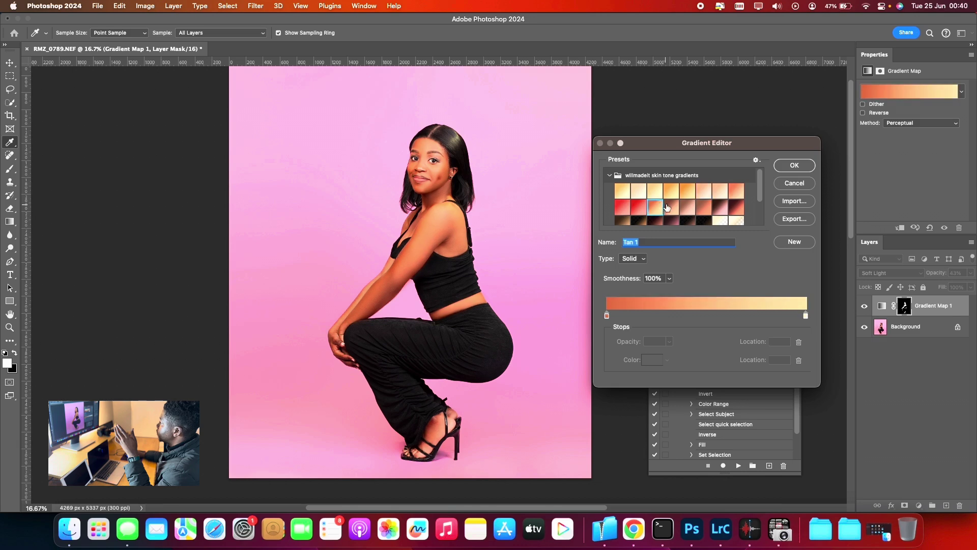
click(661, 193)
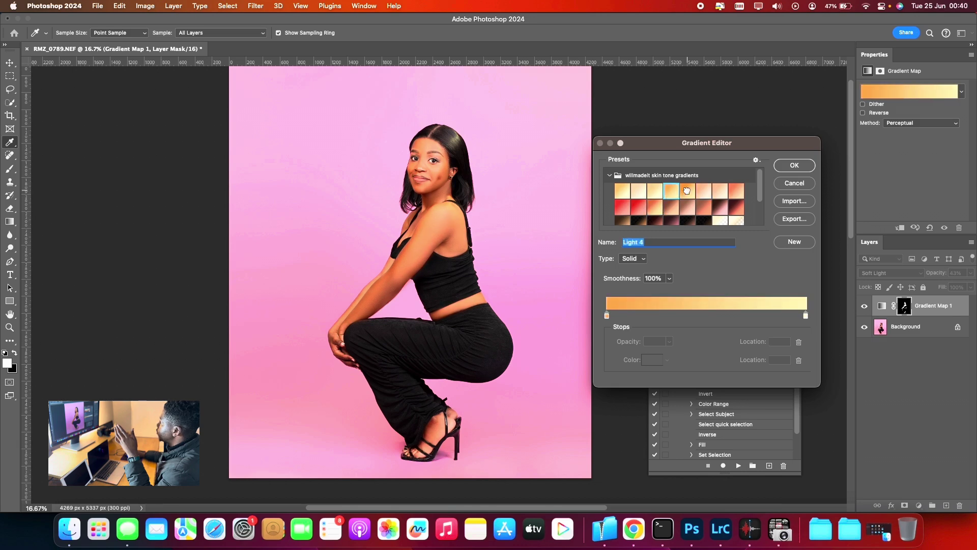
click(688, 191)
click(705, 191)
Try the custom gradients further down, the dark red one, then Peach 1 and Light 2.
scroll(705, 196, down, 3)
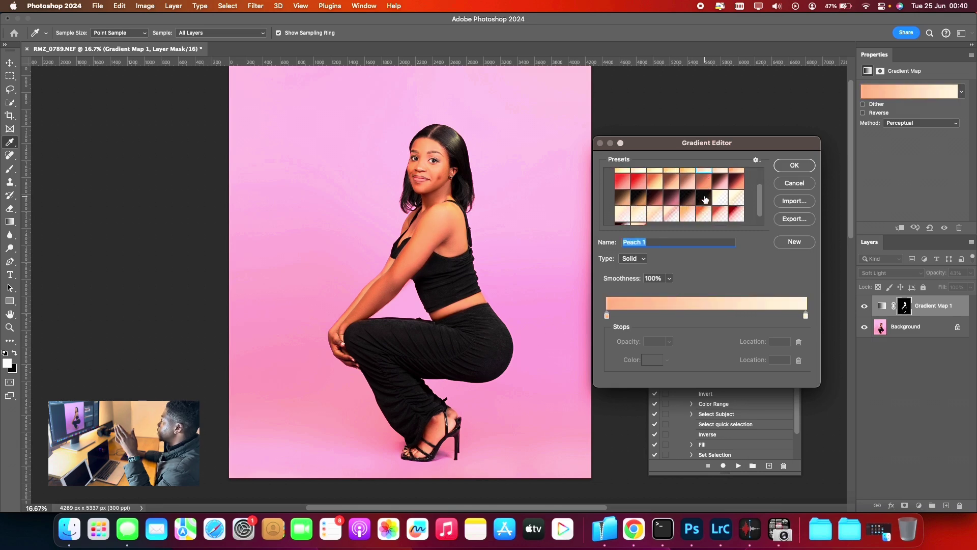
click(663, 202)
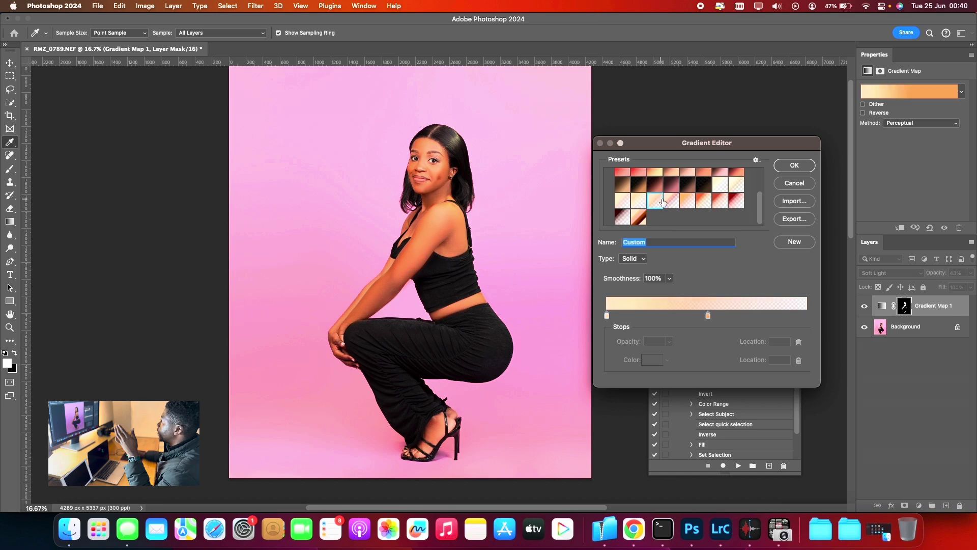
click(678, 200)
click(704, 201)
click(736, 201)
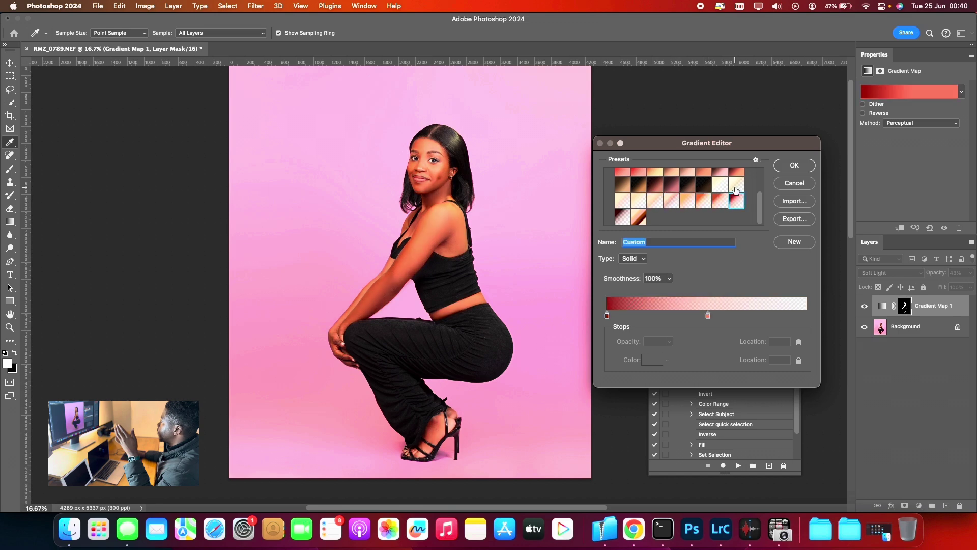
click(736, 187)
click(721, 187)
scroll(723, 193, up, 2)
click(722, 194)
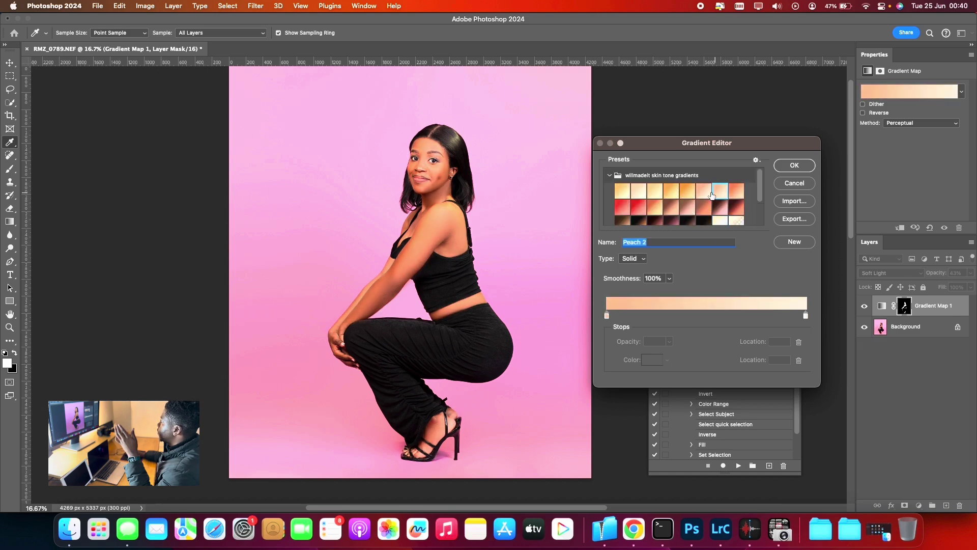
click(699, 192)
click(685, 193)
click(645, 193)
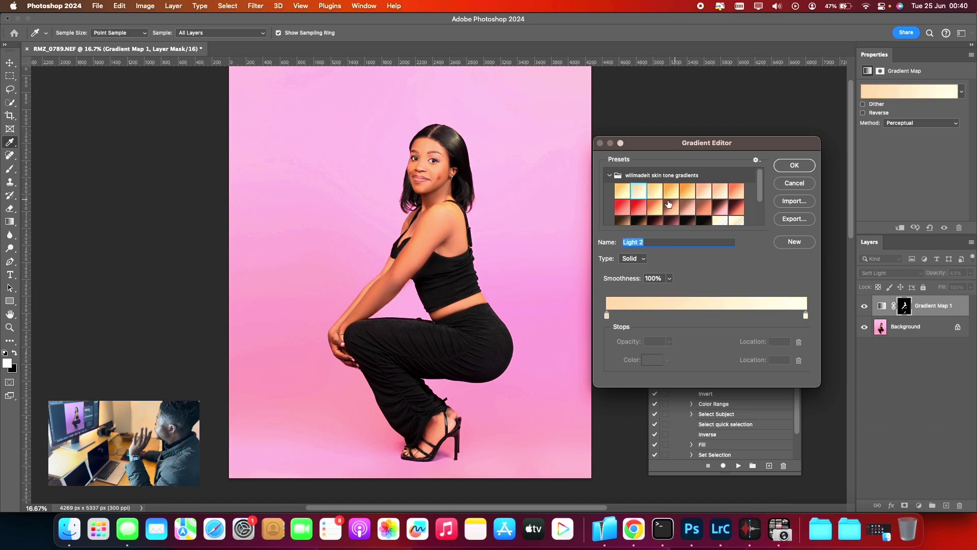
Select Peach 3 for Gradient Map 1 and confirm the Gradient Editor.
click(721, 194)
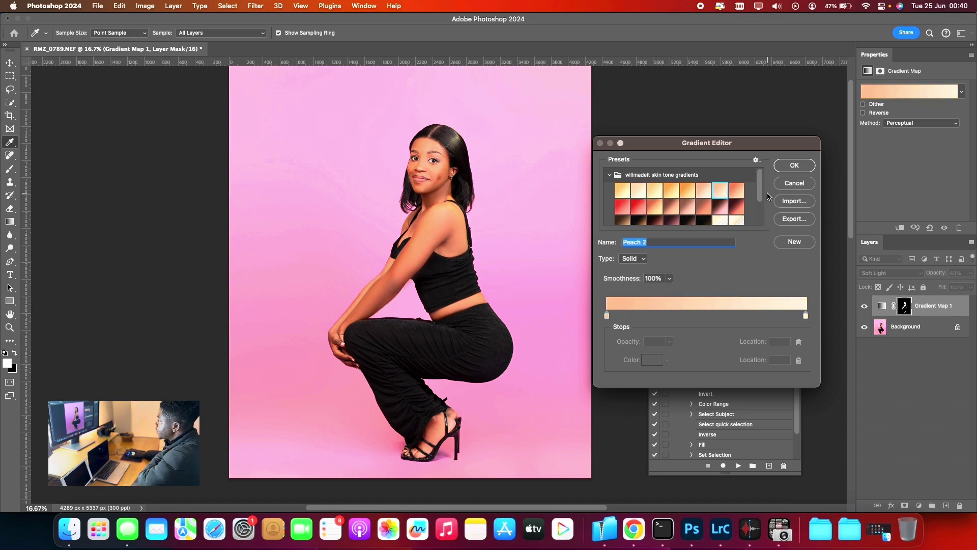
click(735, 192)
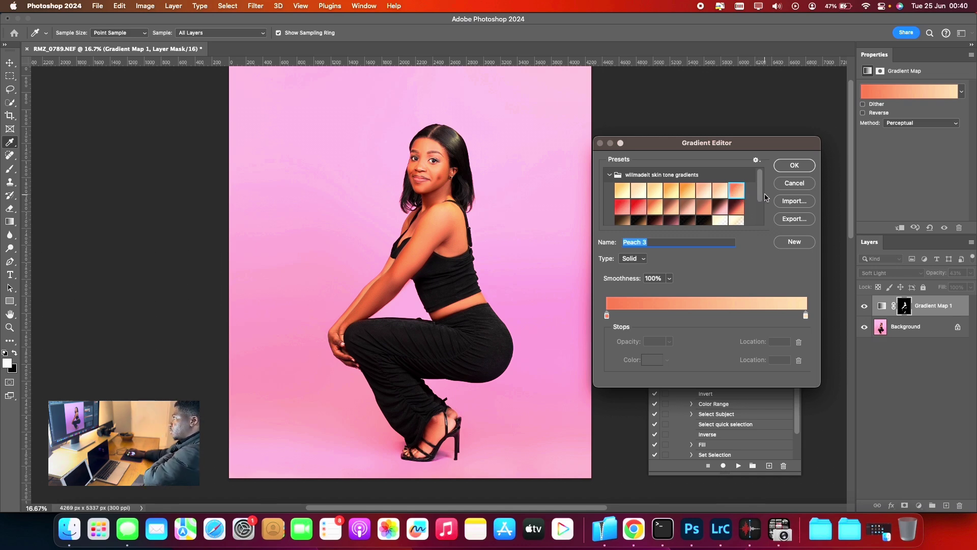
click(794, 172)
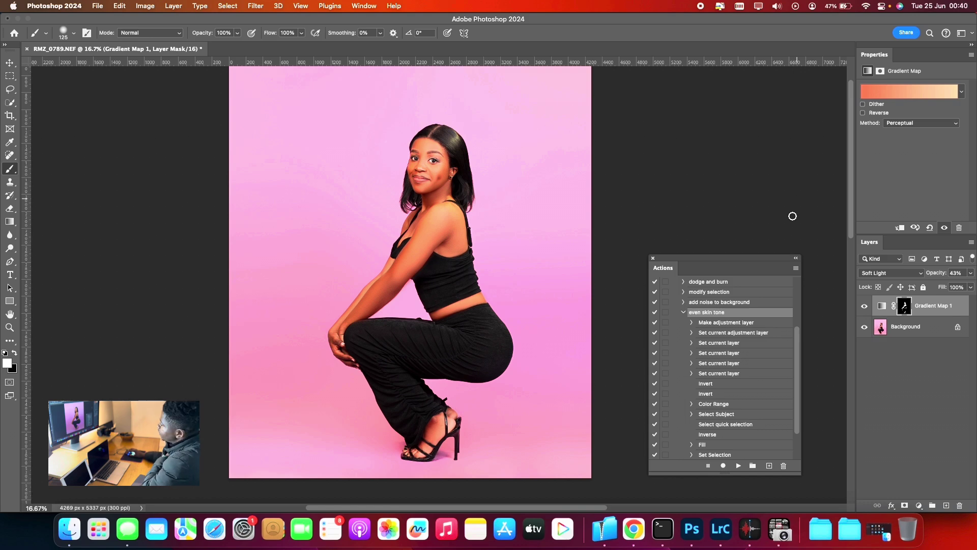
Compare Gradient Map 1 off and on, then merge it with the Background via Merge Layers.
click(866, 306)
click(868, 306)
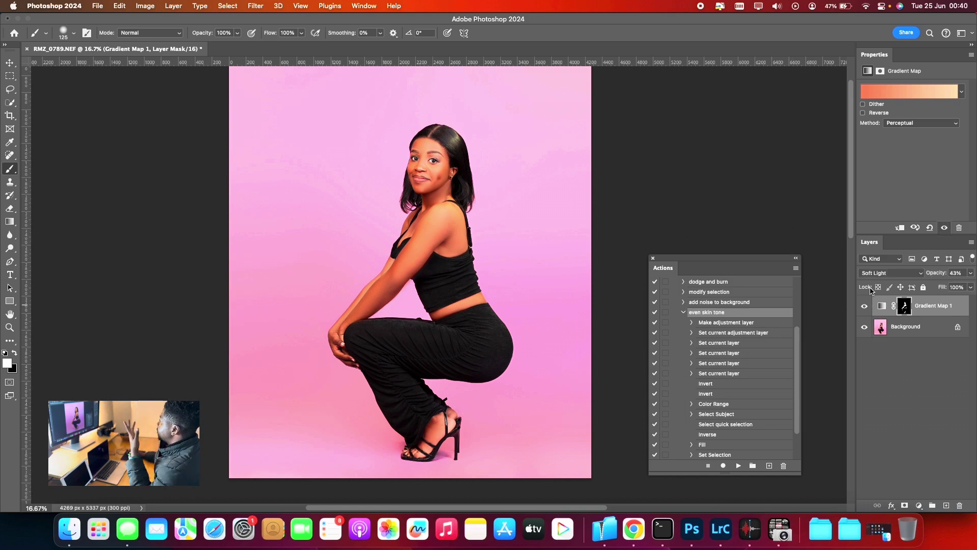
shift+click(936, 332)
right_click(936, 332)
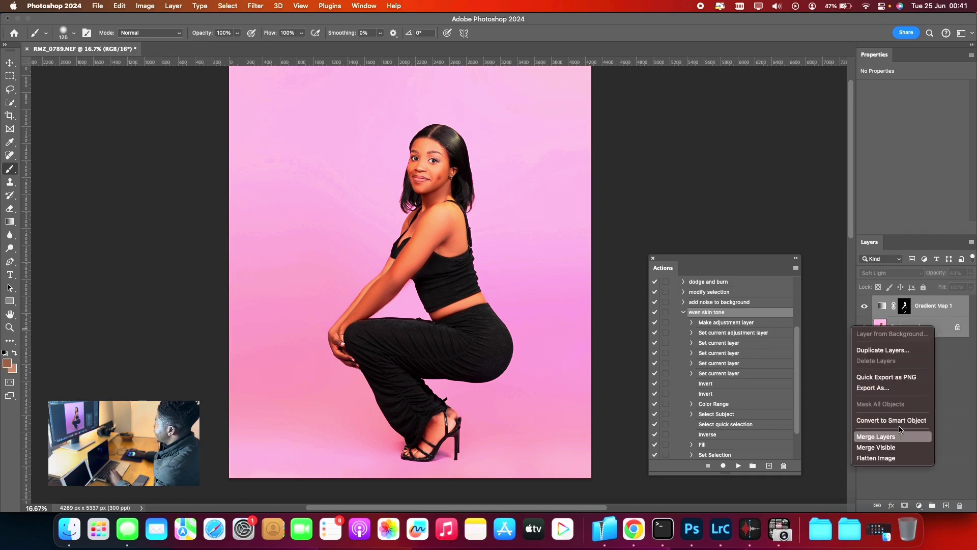
click(875, 436)
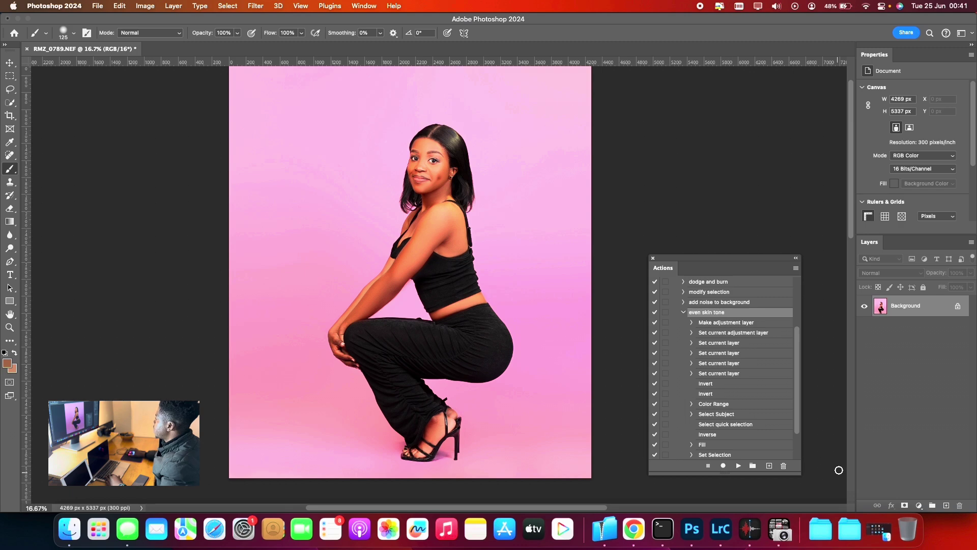
Add a Curves 1 adjustment layer lifting the midtones, then bring up its layer context menu.
click(920, 507)
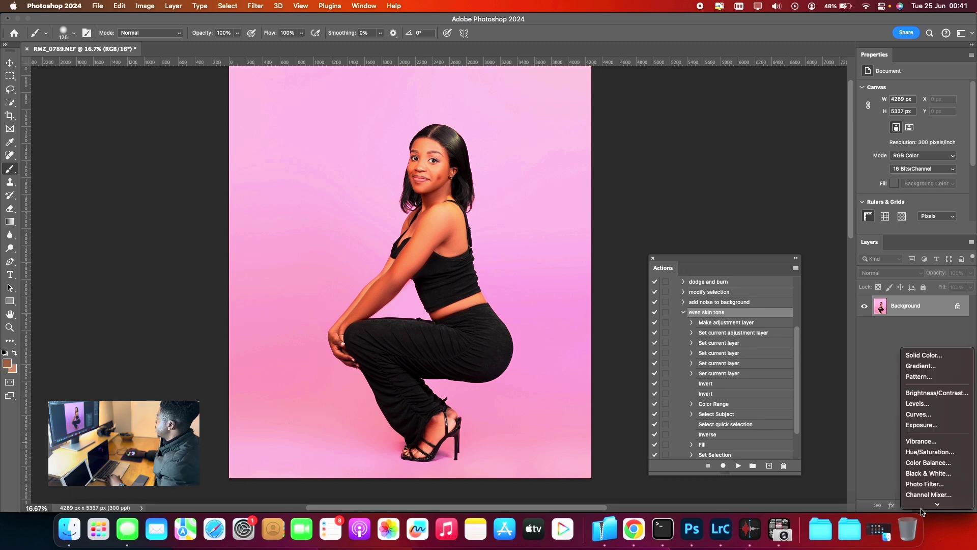
click(927, 414)
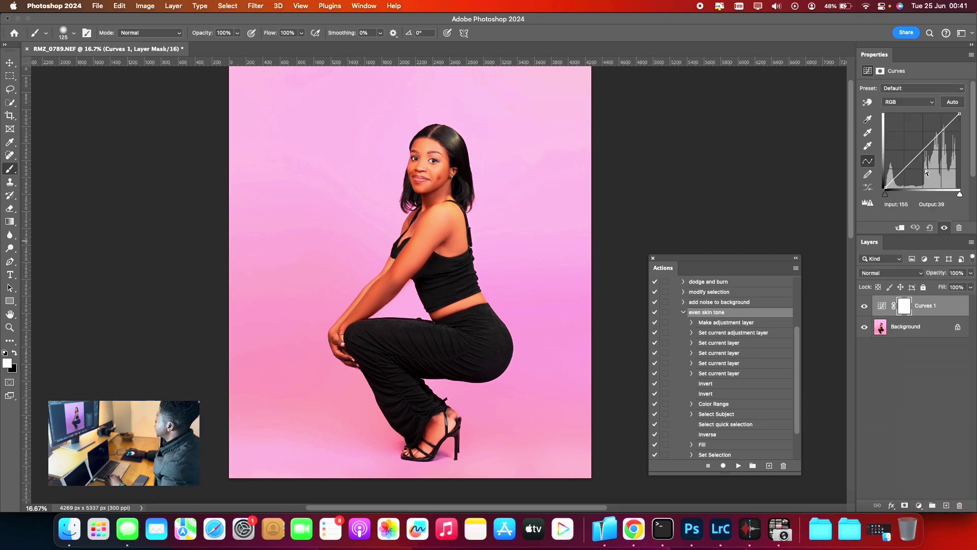
drag(921, 152, 918, 144)
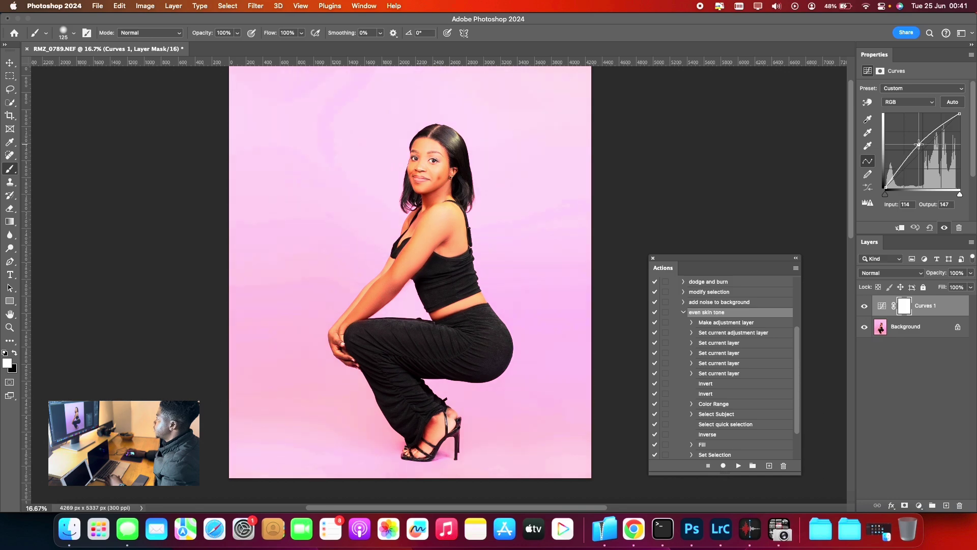
right_click(935, 309)
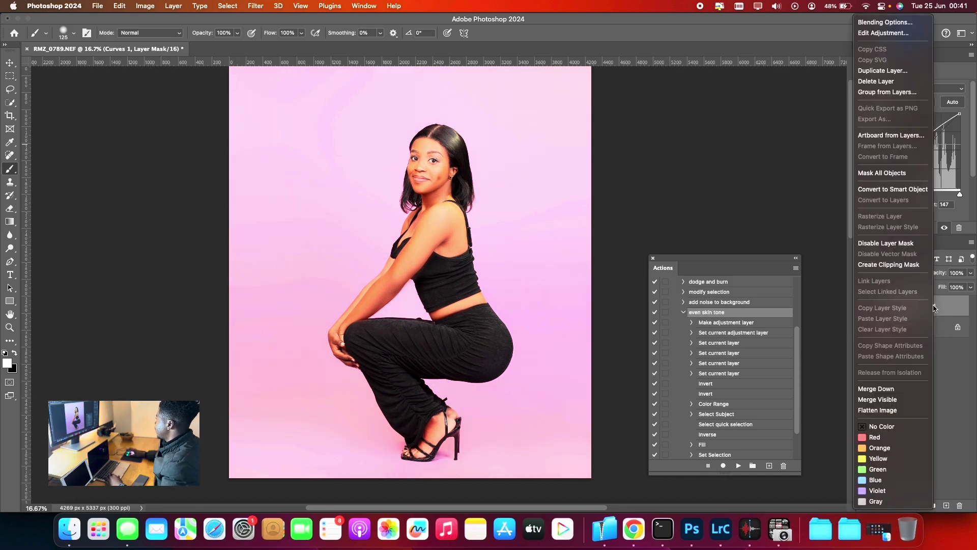
In Blending Options, split the Blend If Underlying Layer dark slider to 142/214 and confirm.
click(886, 22)
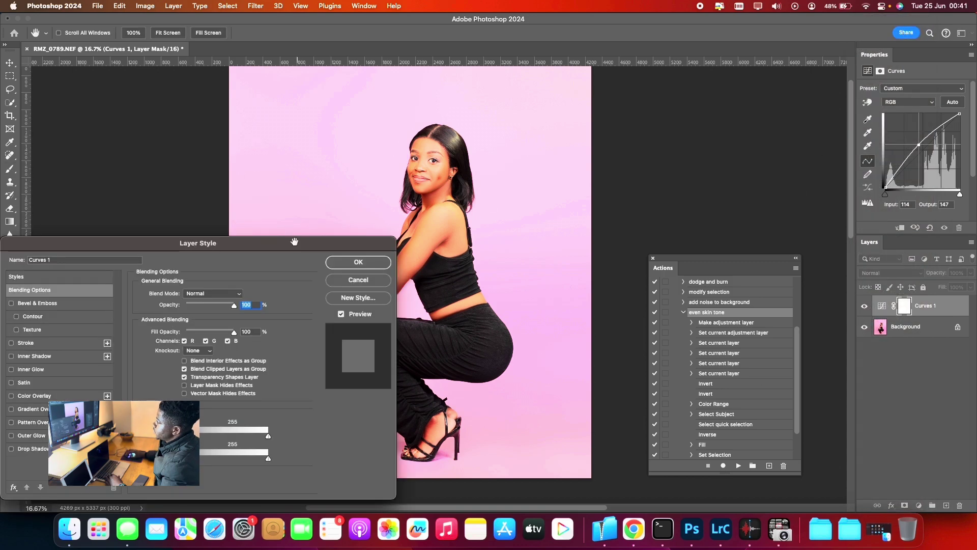
drag(293, 243, 820, 122)
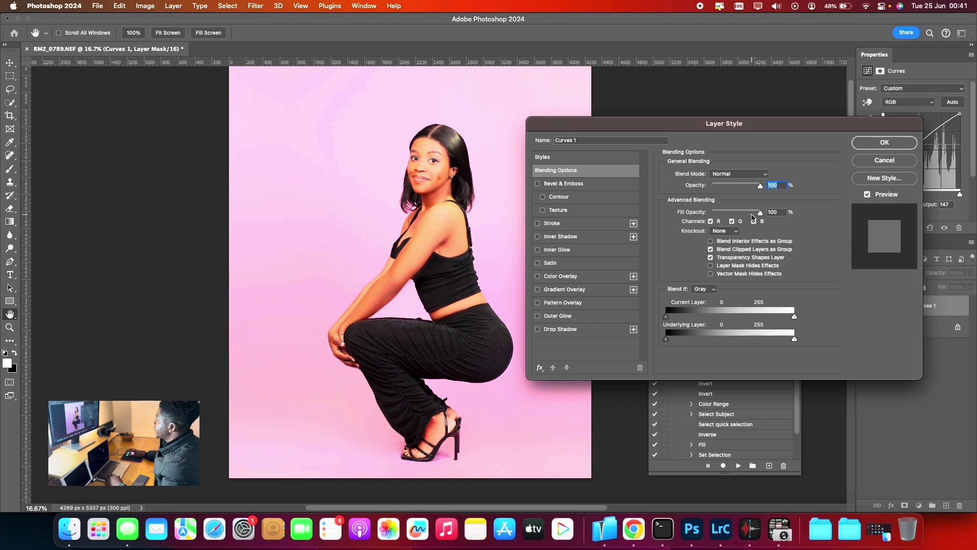
drag(713, 127, 739, 81)
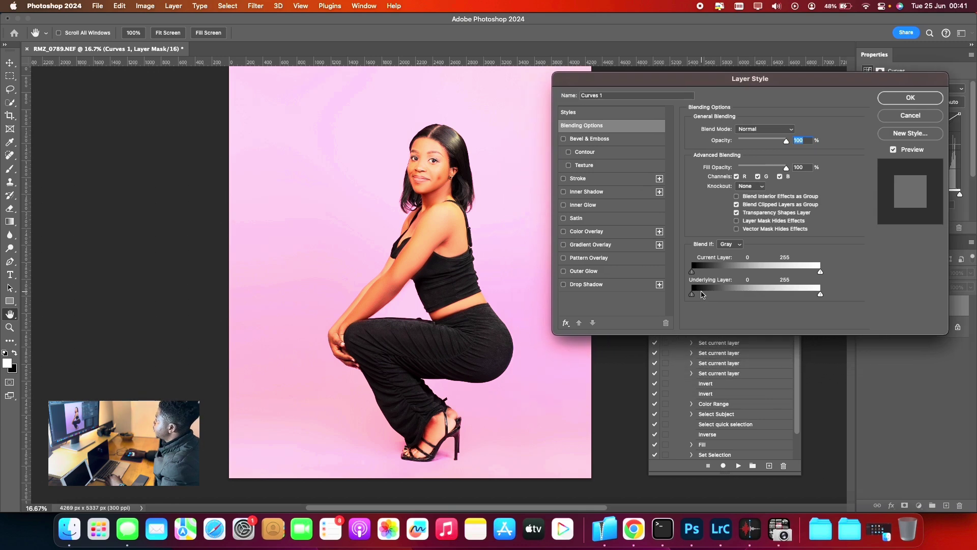
drag(696, 295, 766, 299)
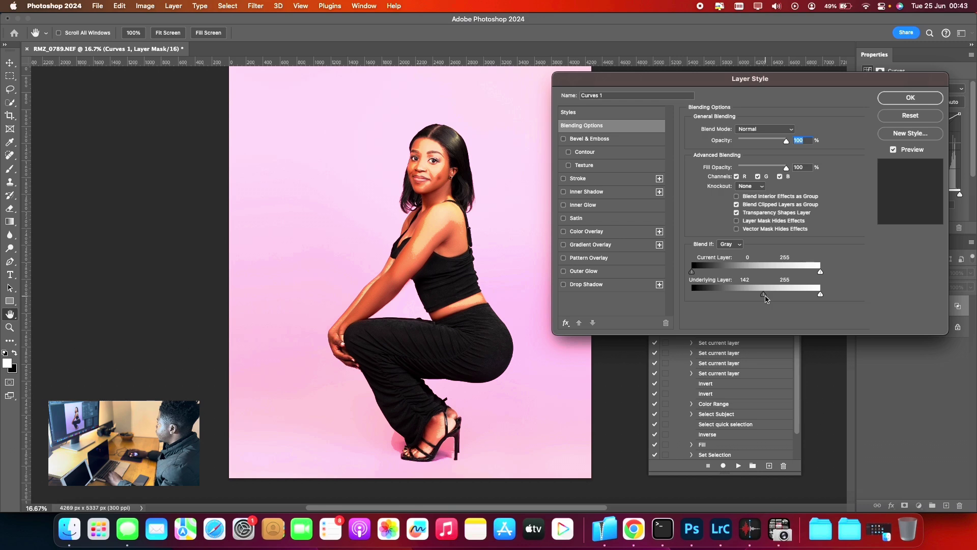
drag(766, 298, 799, 301)
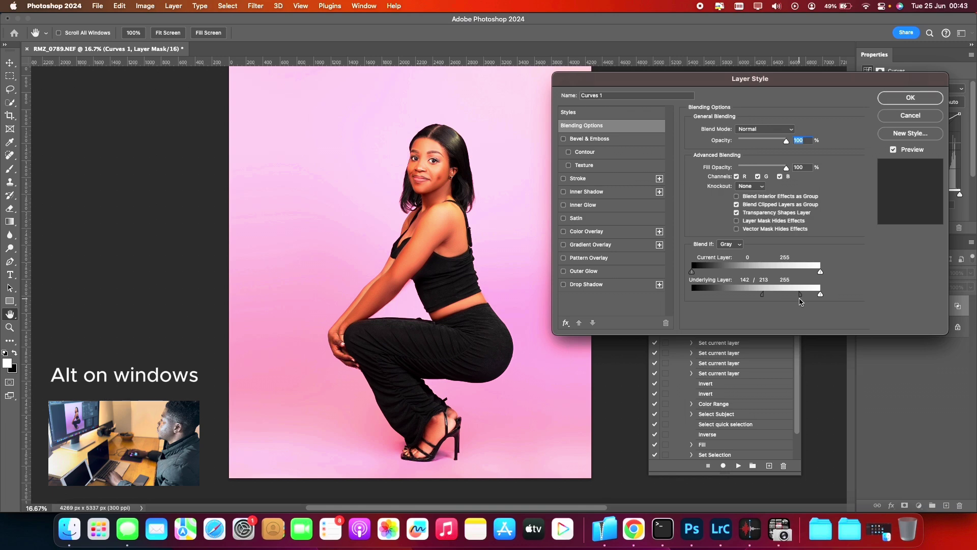
click(897, 96)
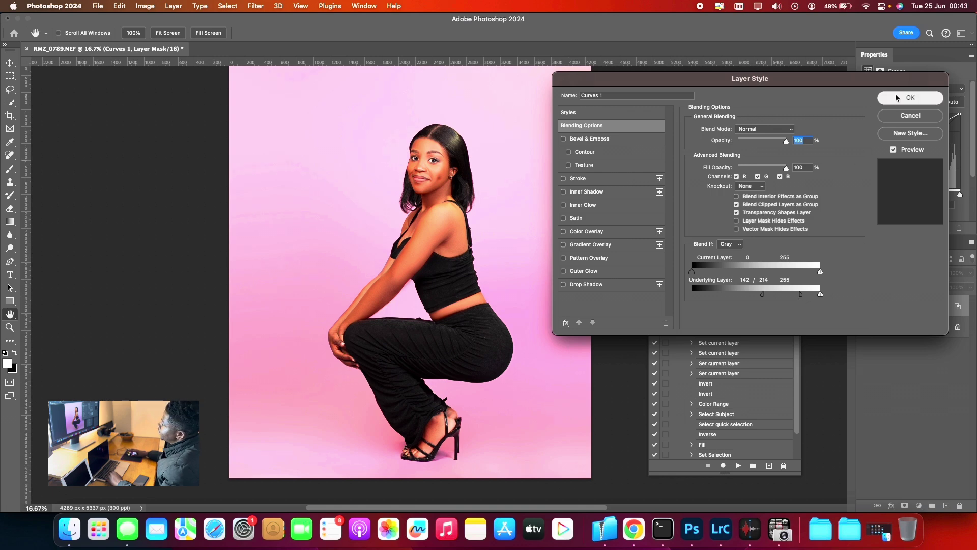
Zoom into the face and toggle Curves 1 off and on to compare the brightening.
click(10, 328)
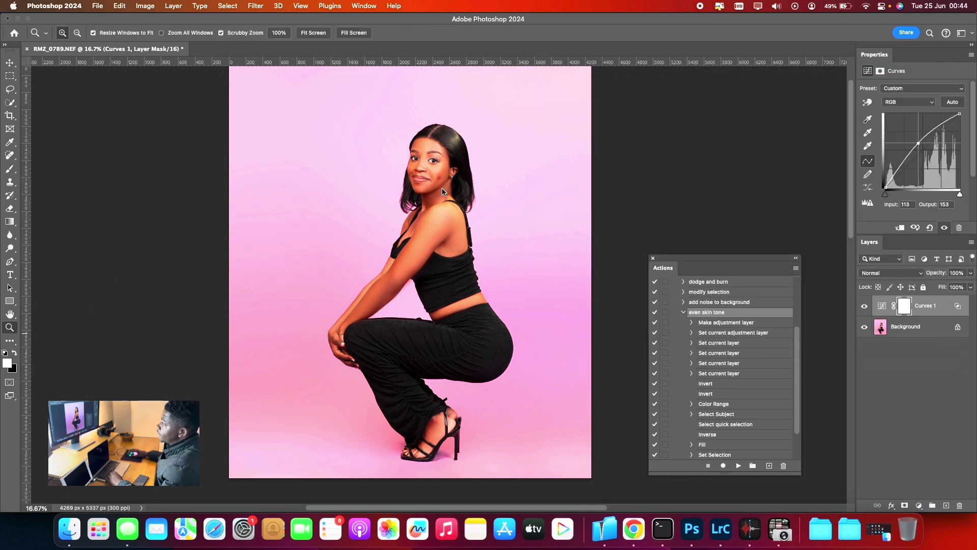
drag(442, 188, 551, 184)
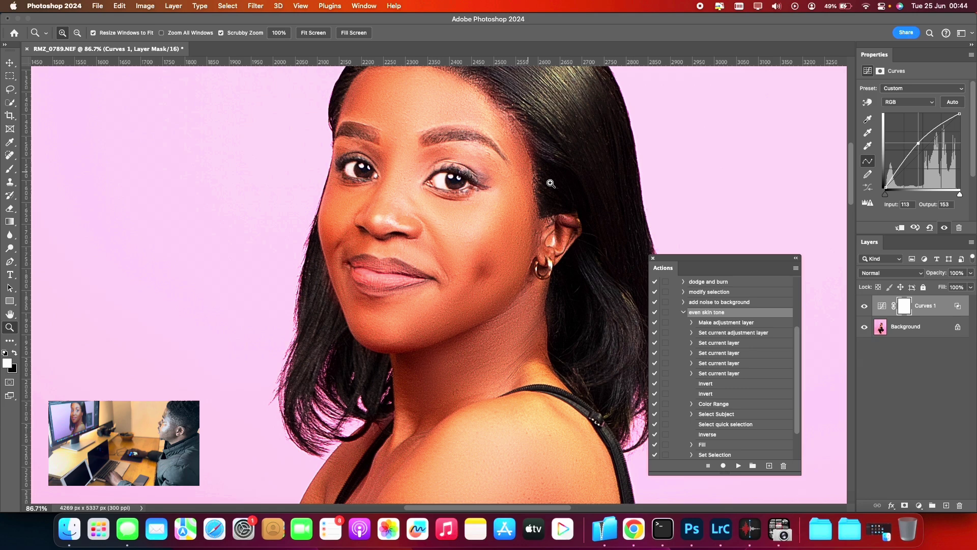
click(864, 306)
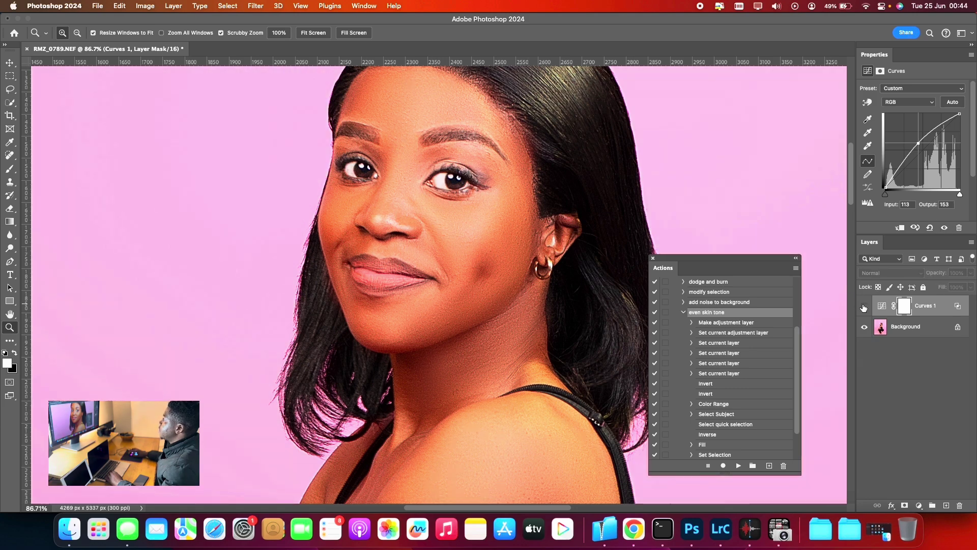
click(864, 306)
click(864, 306)
click(864, 307)
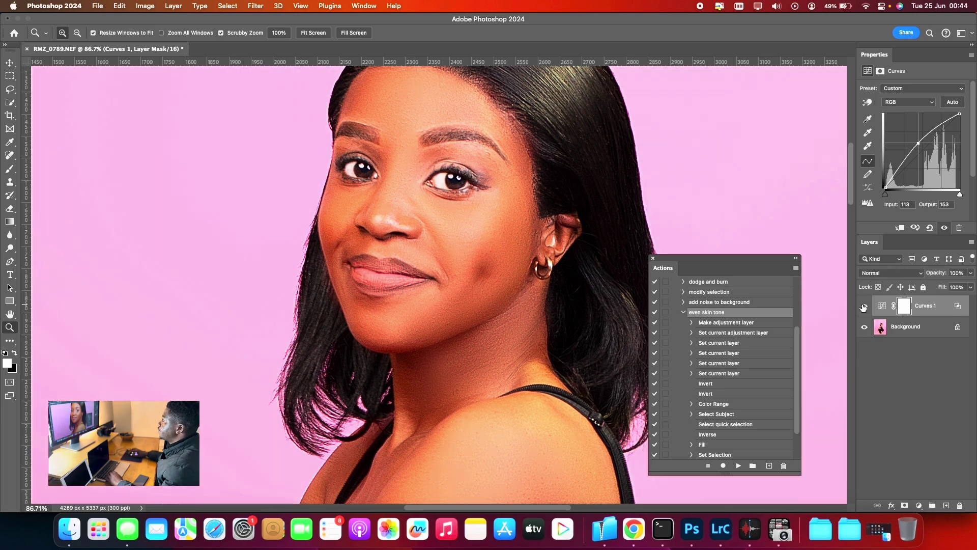
click(864, 306)
Zoom back out to the whole portrait and make the Background layer active.
key(super+minus)
key(super+minus)
key(super+minus)
key(super+minus)
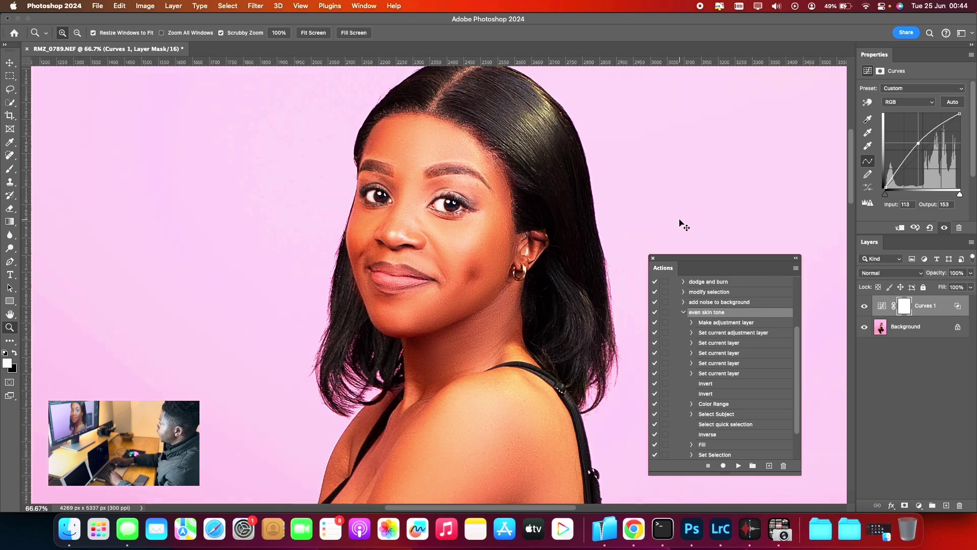
key(super+minus)
key(super+minus)
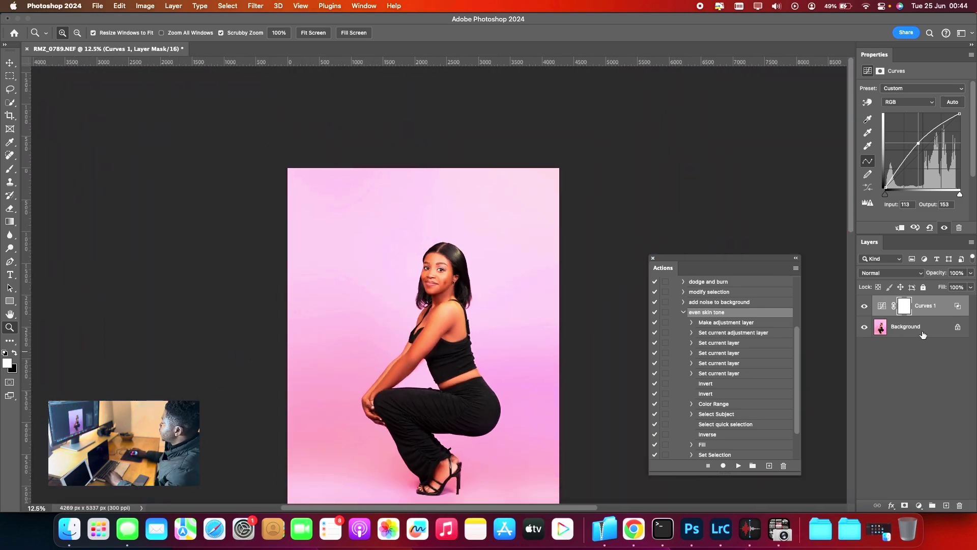
click(906, 329)
Select the woman with Select > Subject, then invert the selection to the background.
click(228, 6)
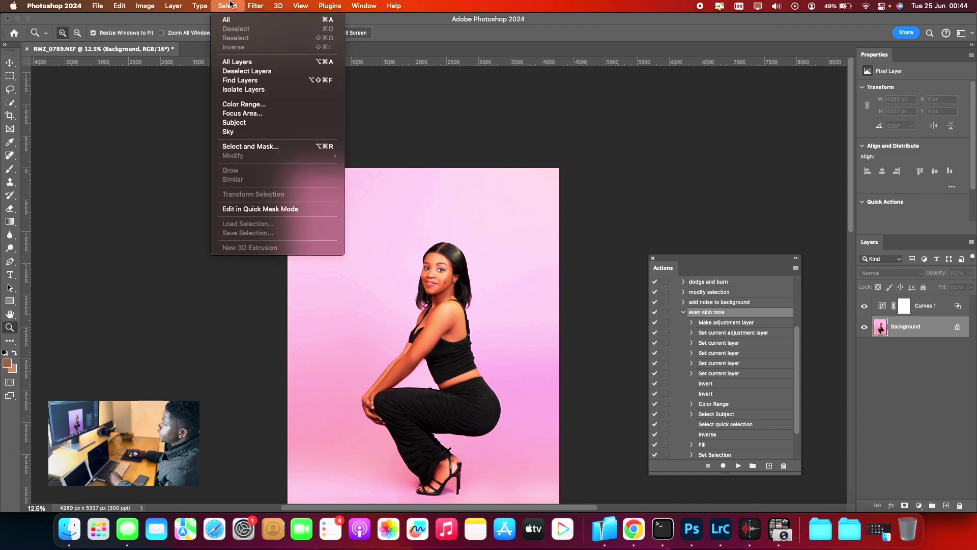
click(271, 122)
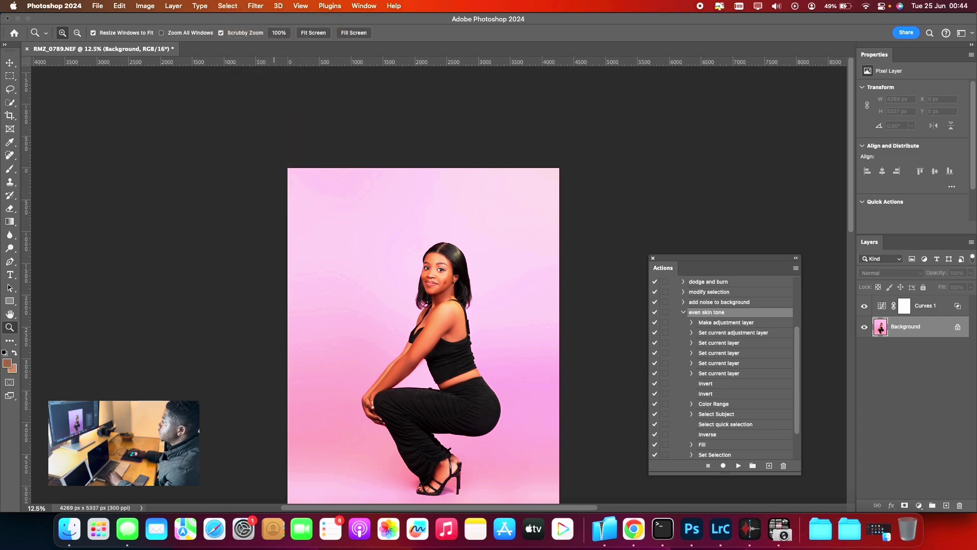
click(10, 102)
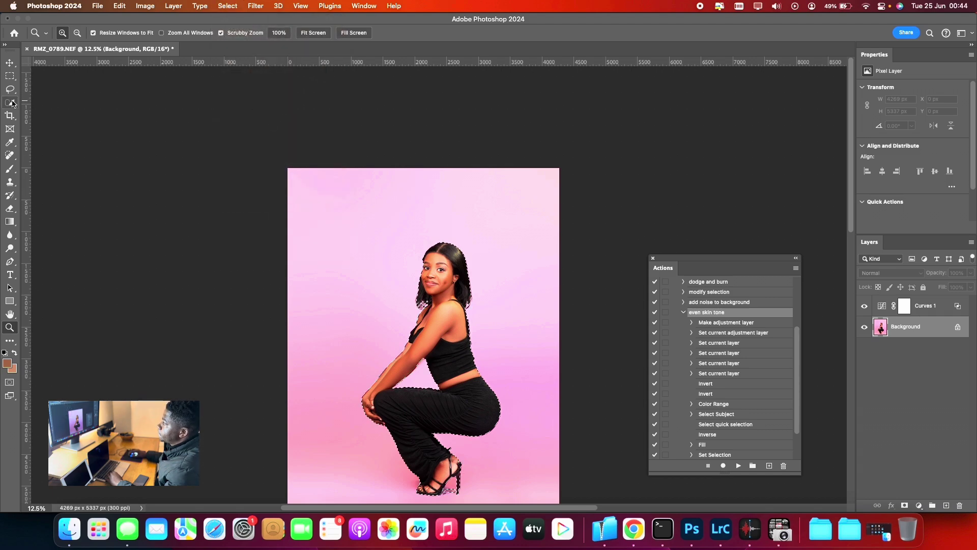
right_click(438, 264)
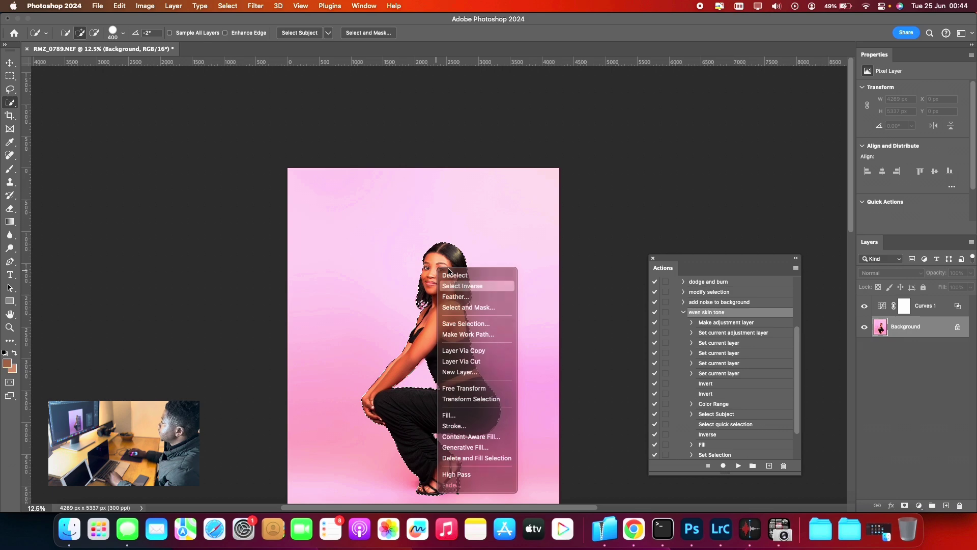
click(461, 284)
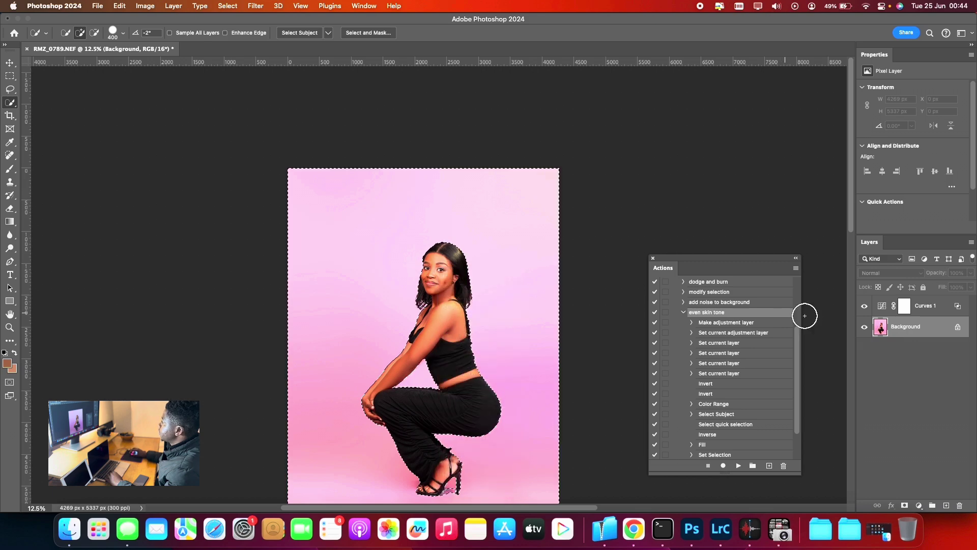
Fill the Curves 1 mask's background area with black, then deselect.
click(905, 308)
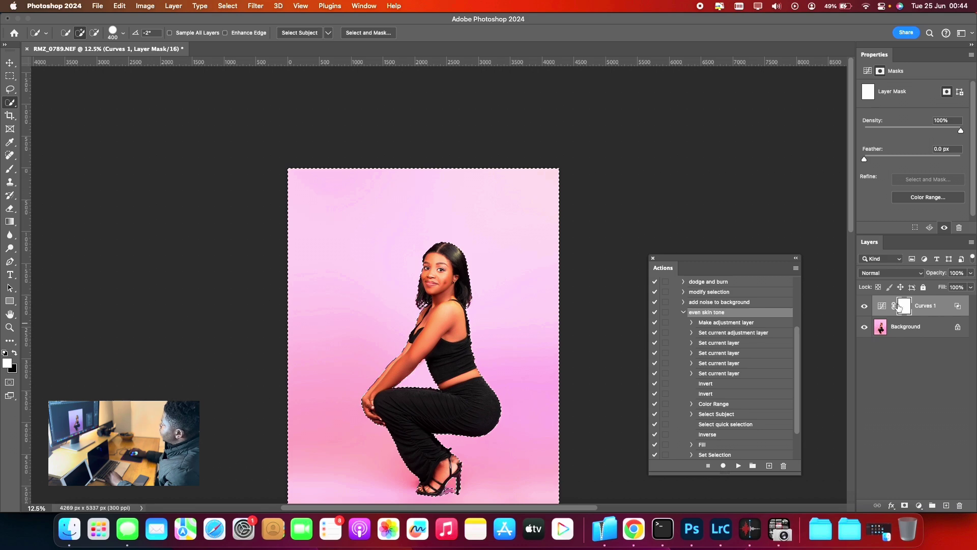
right_click(522, 272)
click(548, 415)
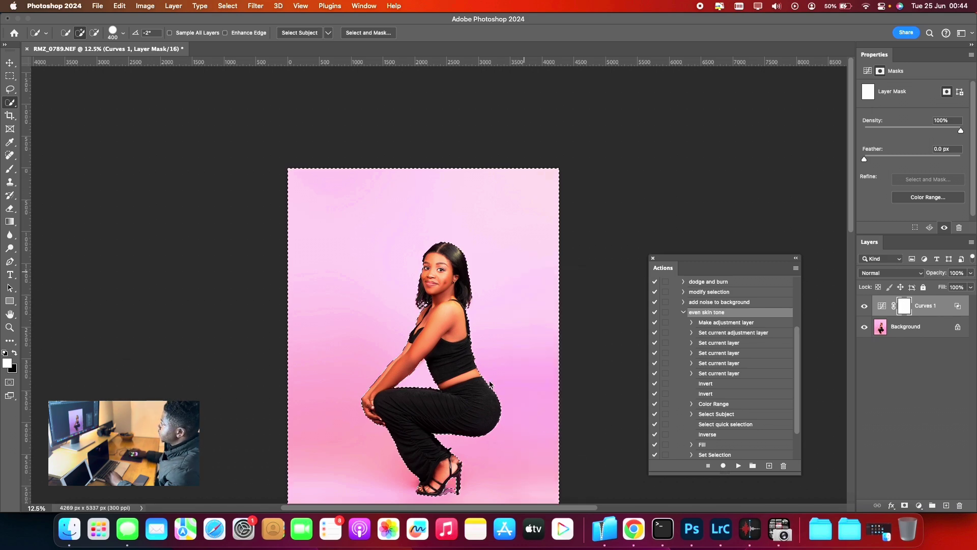
click(201, 208)
click(191, 188)
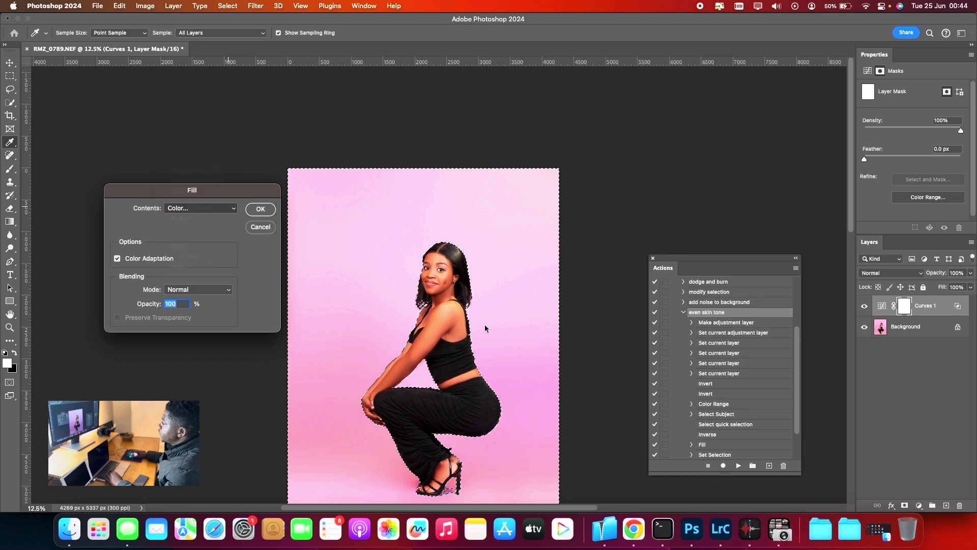
click(706, 322)
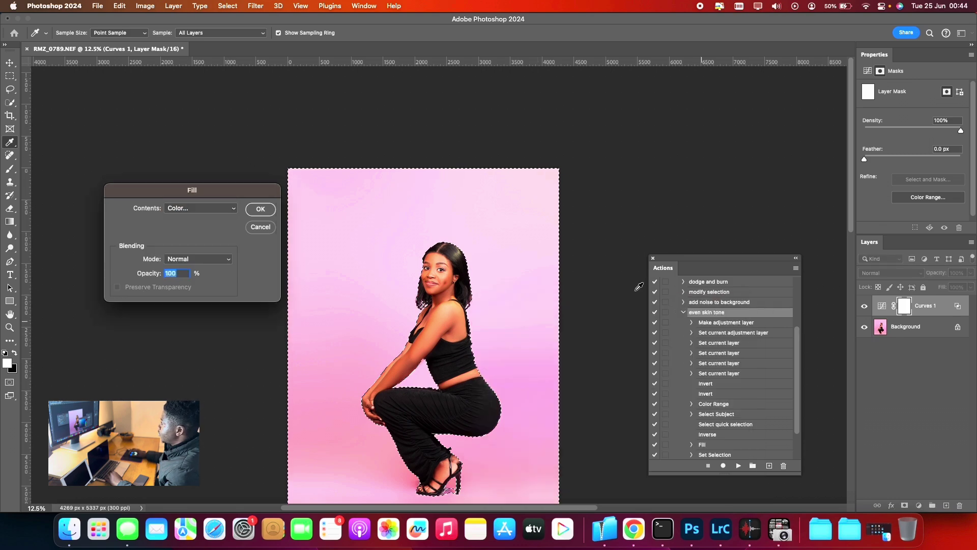
click(260, 209)
key(super+d)
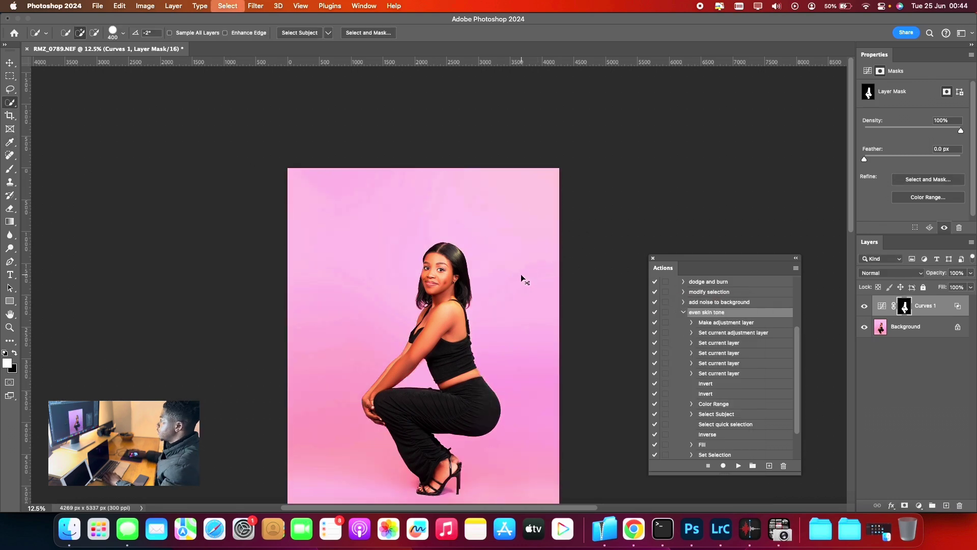
scroll(499, 283, down, 3)
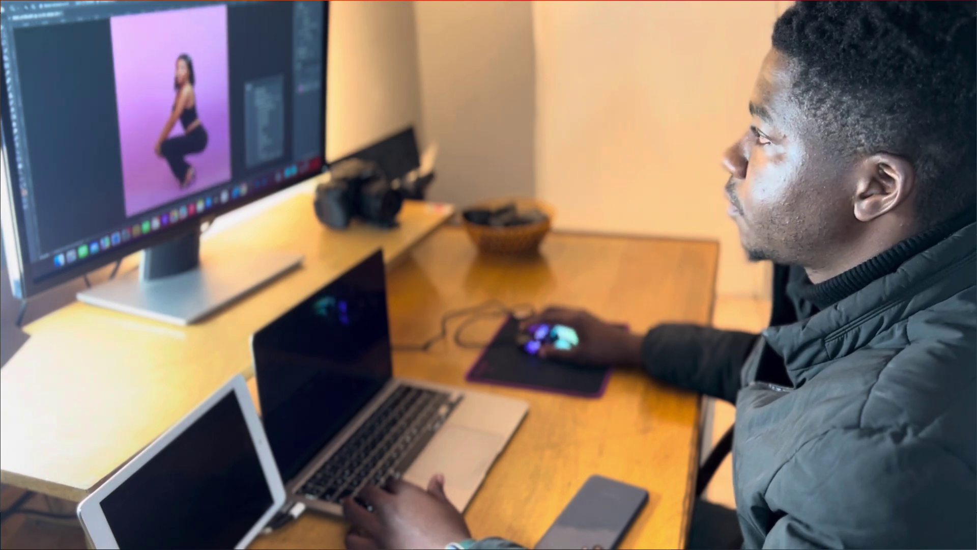
scroll(168, 117, up, 2)
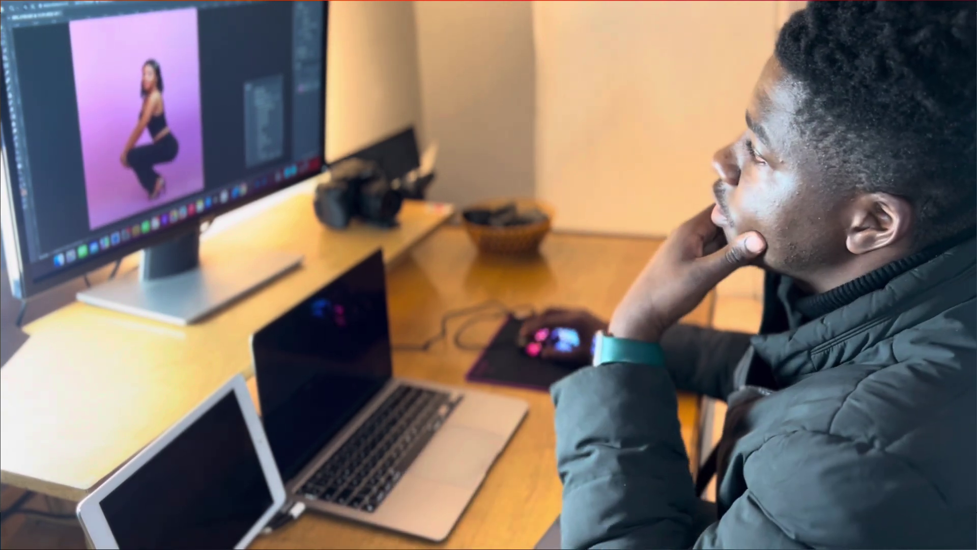